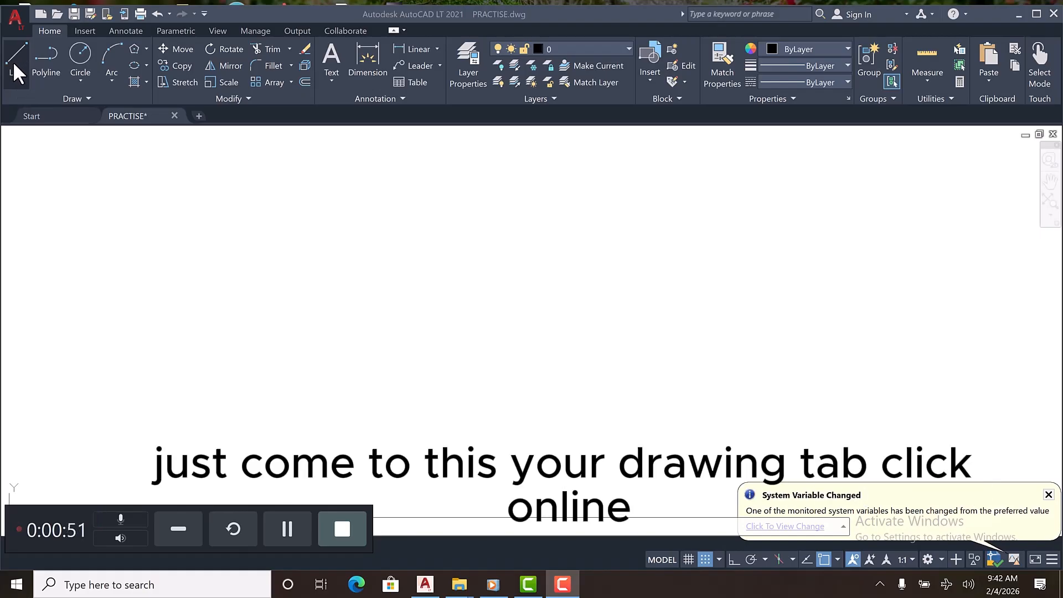
# Turn on Ortho mode while drawing a horizontal line 4000 units long to the right from a point in the empty drawing
pyautogui.click(15, 58)
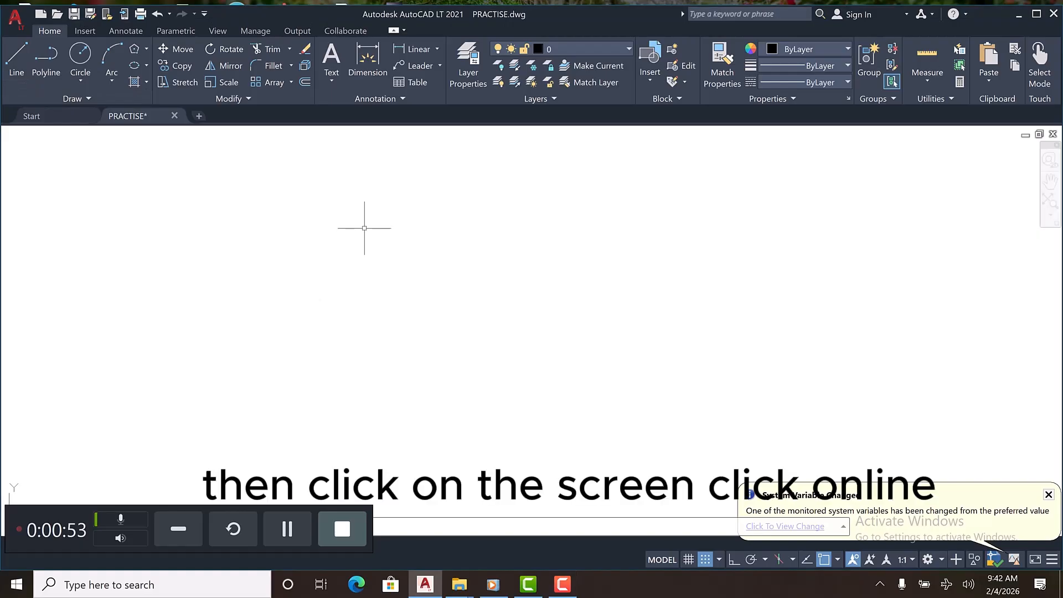
pyautogui.click(19, 52)
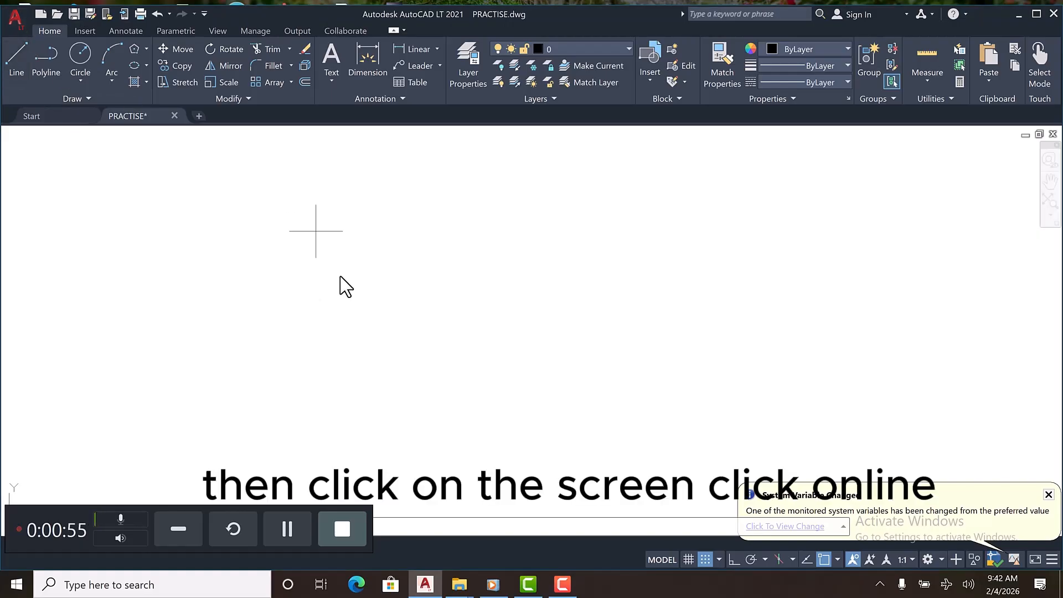
pyautogui.click(393, 278)
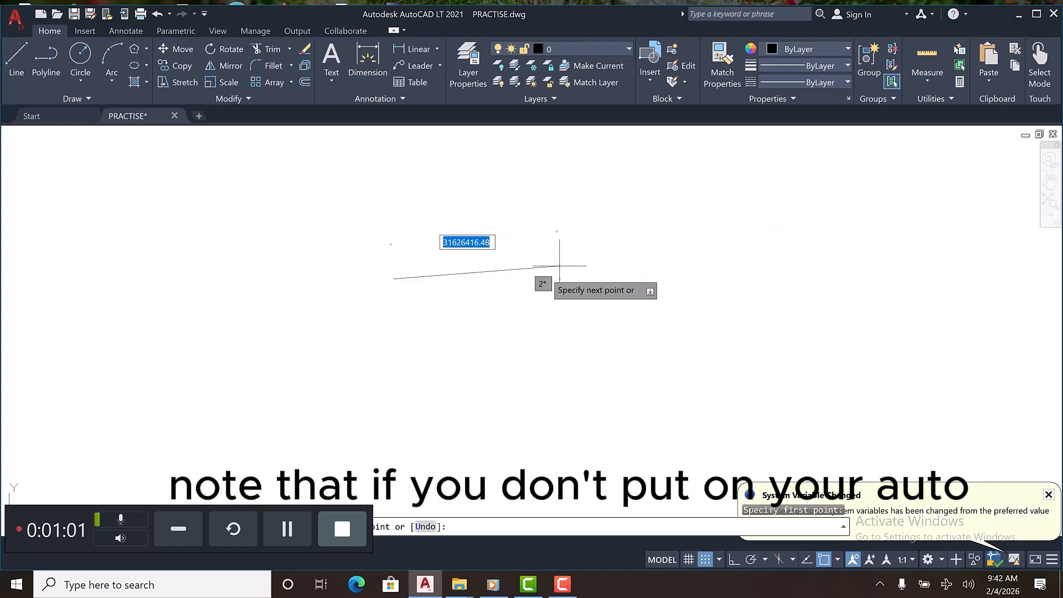
pyautogui.click(733, 559)
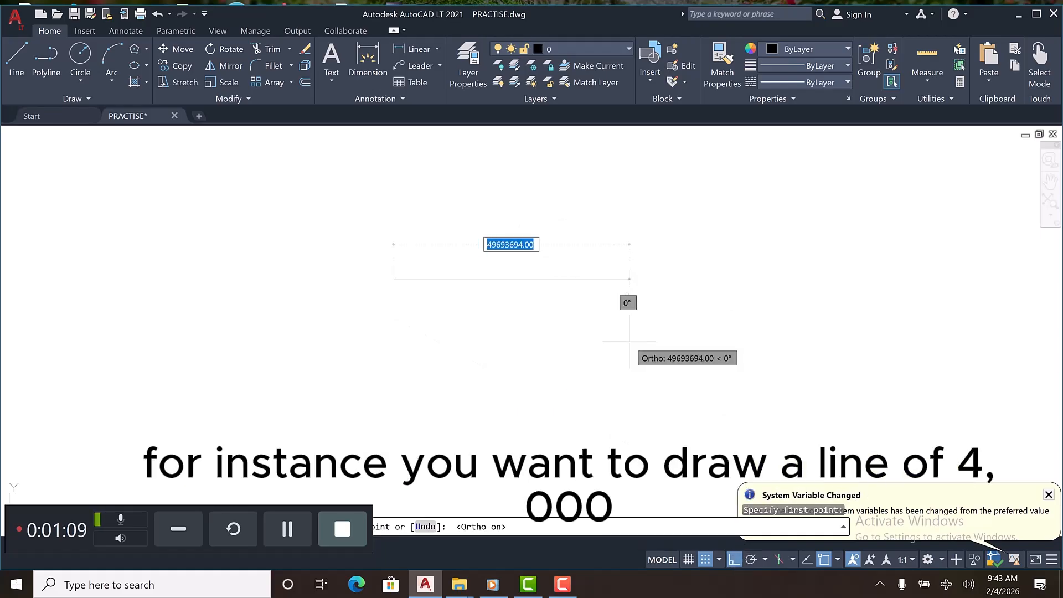
pyautogui.write('400')
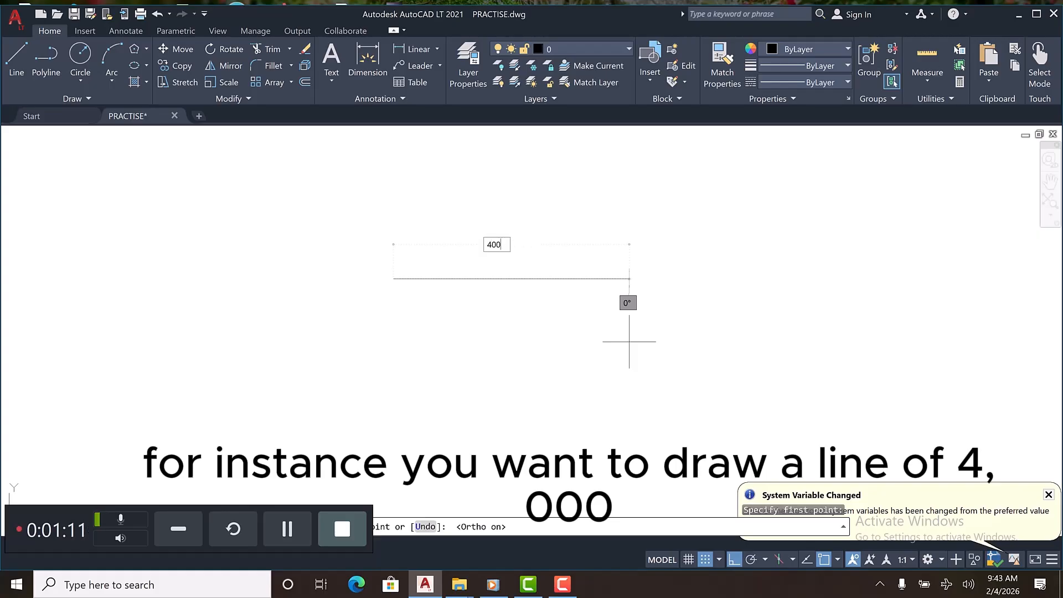
pyautogui.write('0')
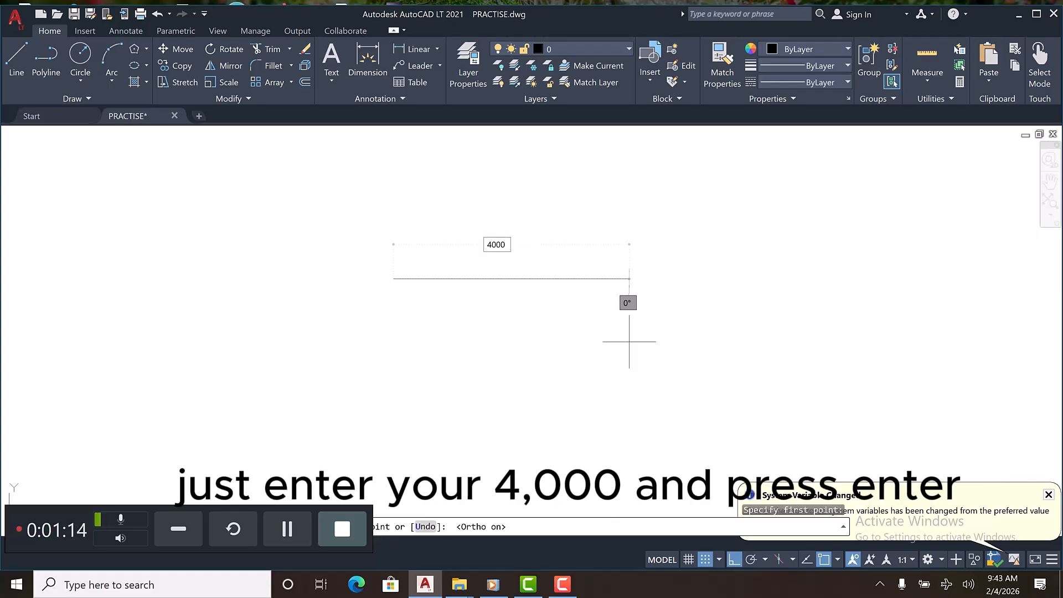
pyautogui.press('Return')
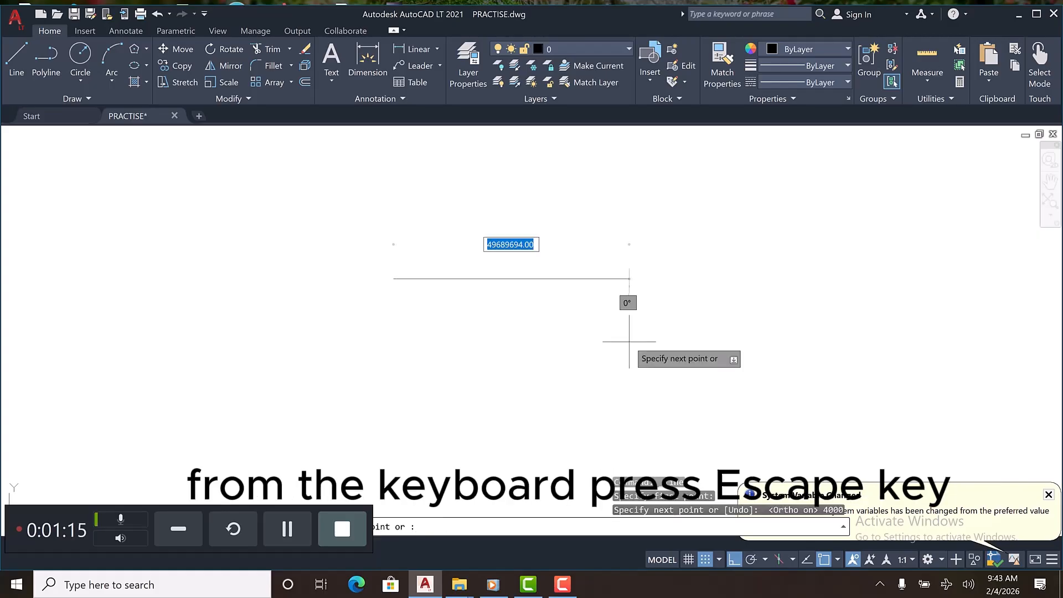
pyautogui.press('Escape')
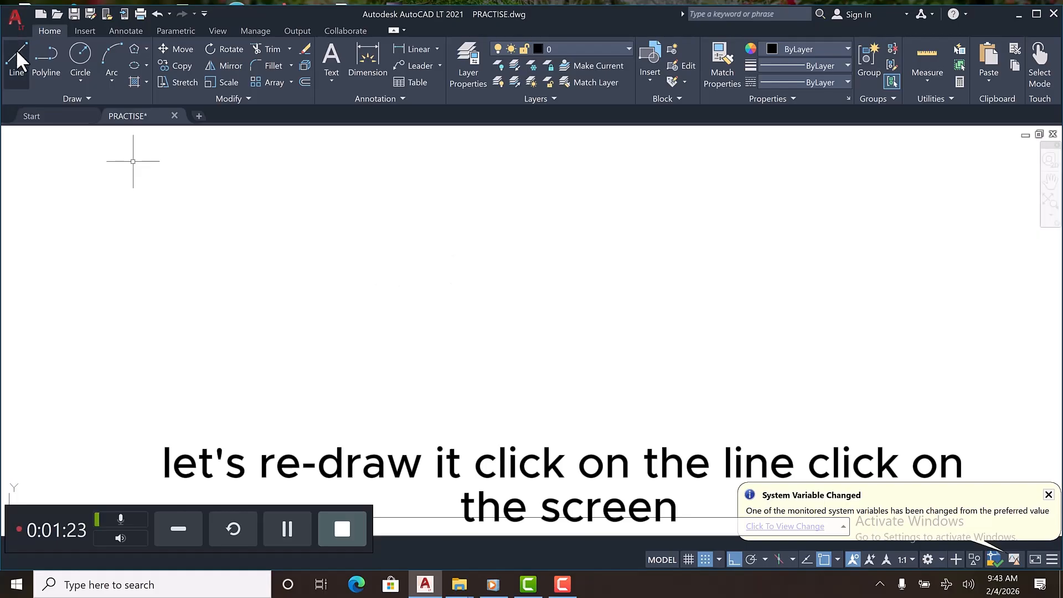
# Draw another horizontal line 4000 units long to the right near the middle of the drawing area
pyautogui.click(447, 302)
pyautogui.scroll(3, 580, 325)
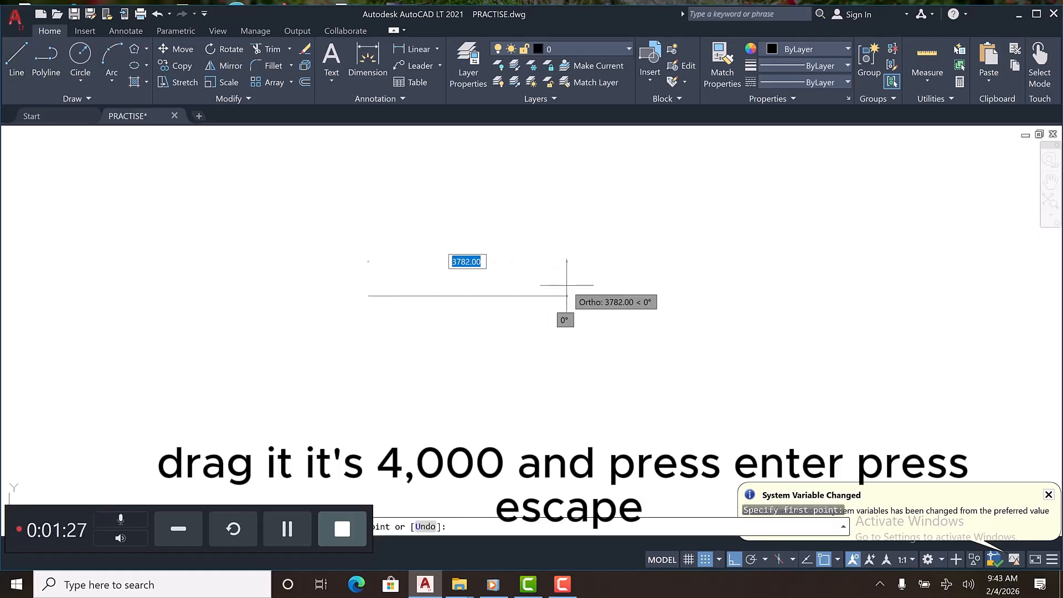
pyautogui.write('4000')
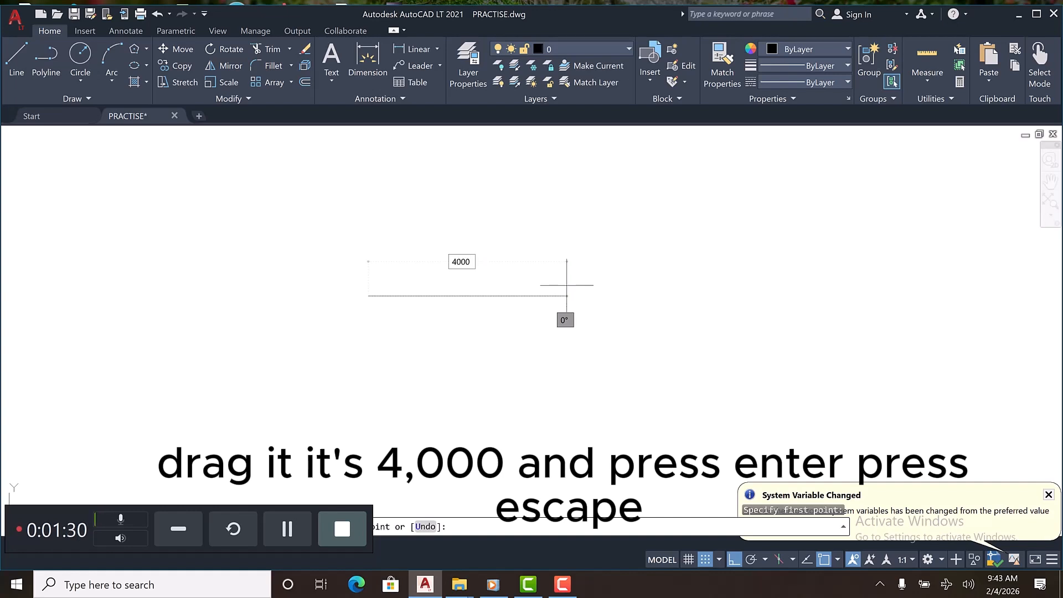
pyautogui.press('Return')
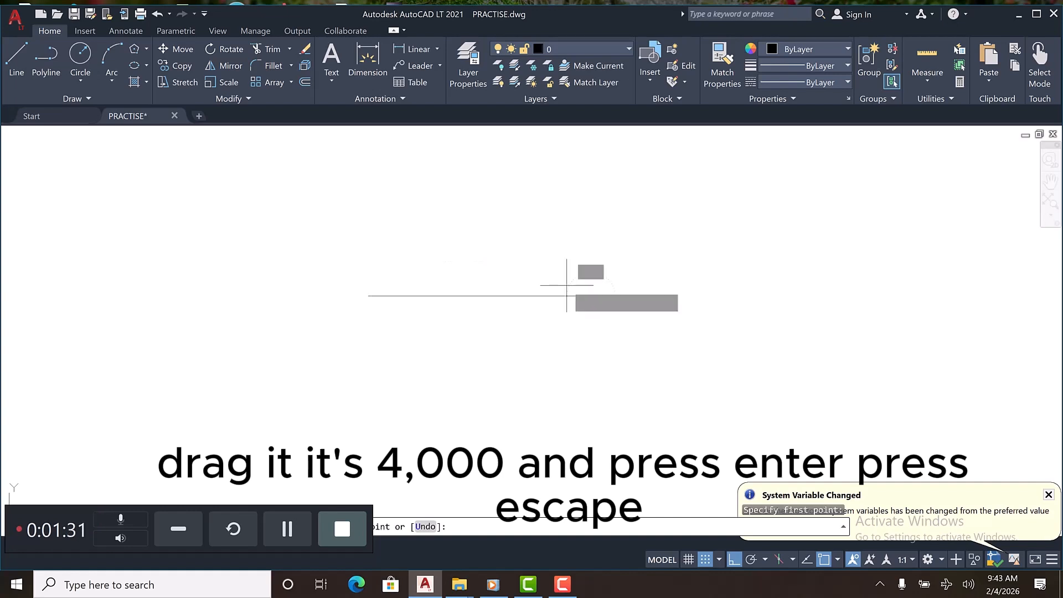
pyautogui.press('Escape')
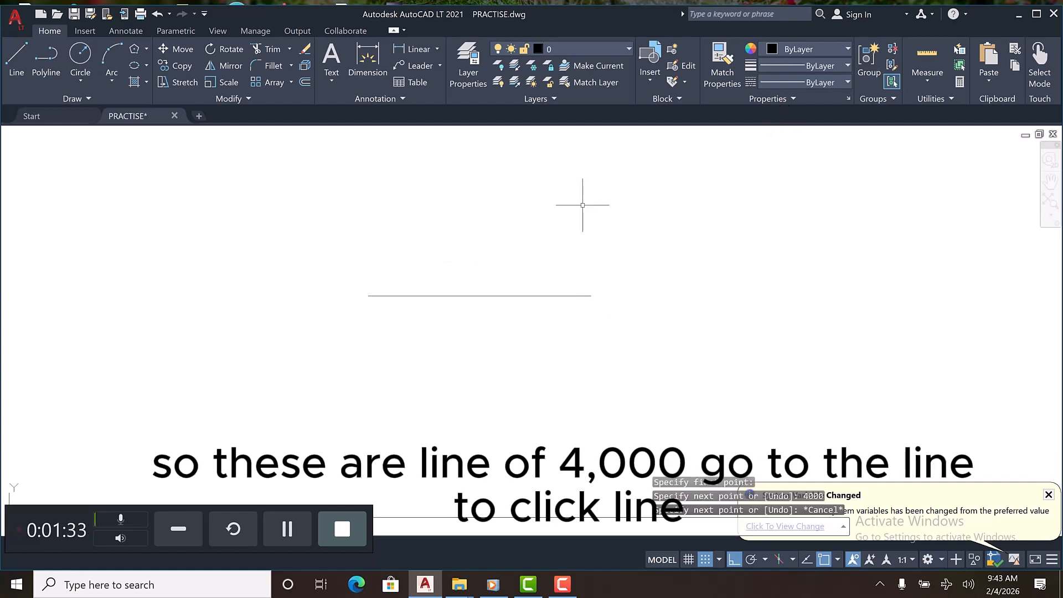
# Draw a horizontal line 5000 units long just above the 4000-unit line
pyautogui.click(15, 61)
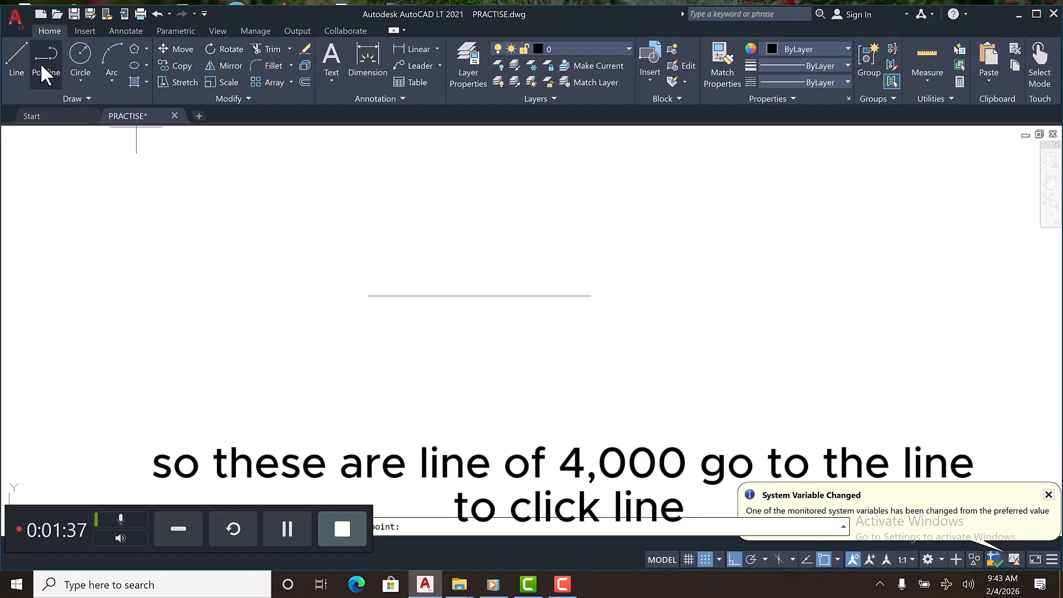
pyautogui.click(390, 250)
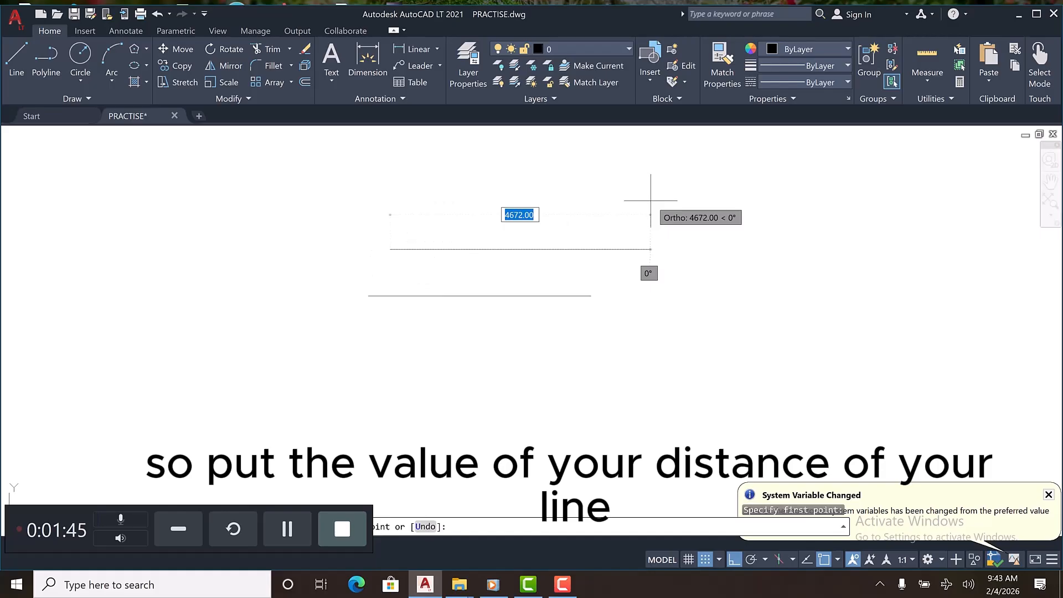
pyautogui.write('5000')
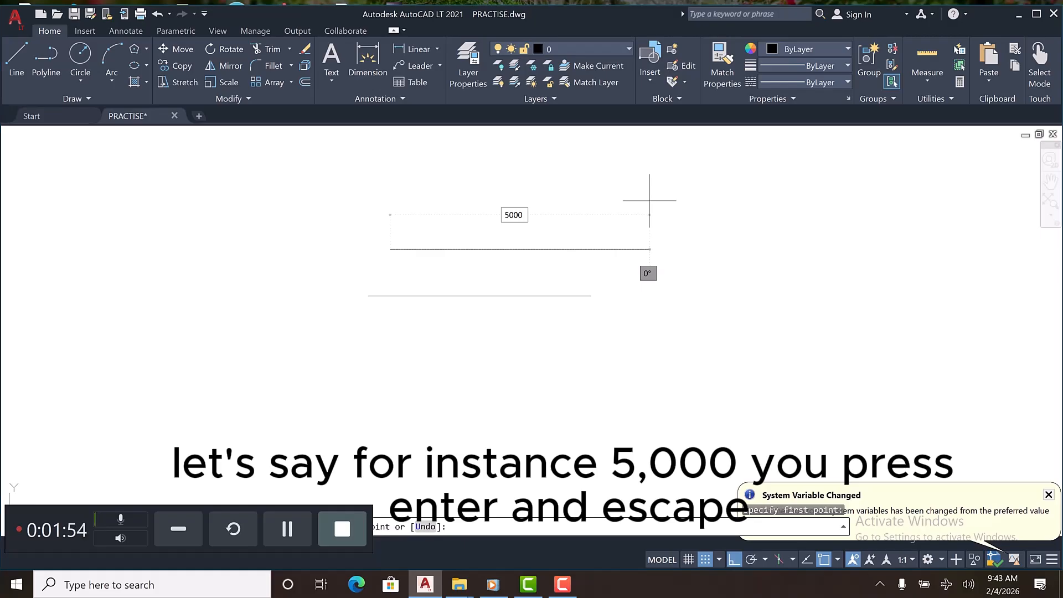
pyautogui.press('Return')
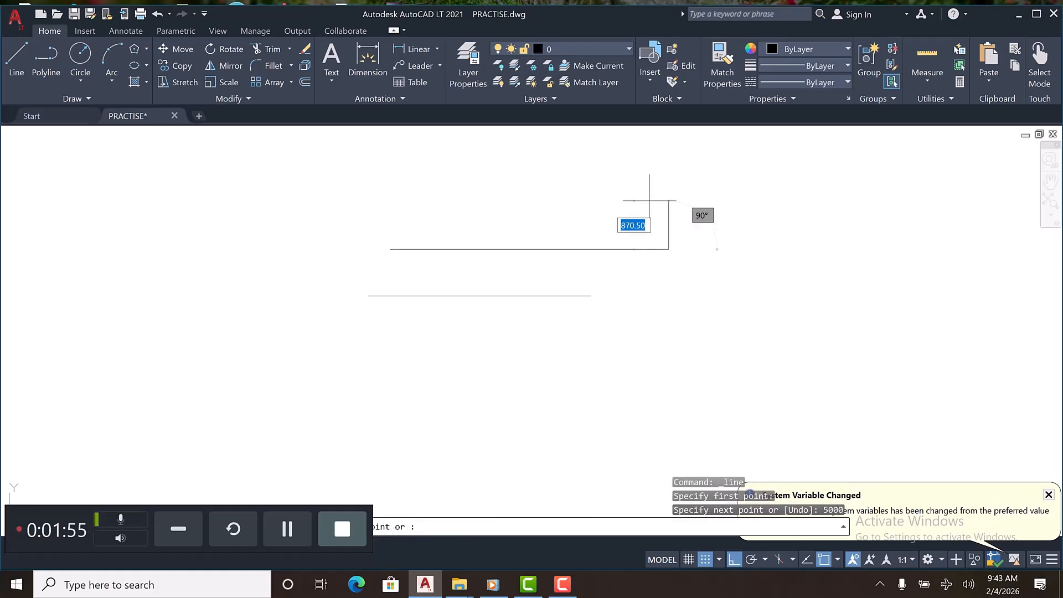
pyautogui.press('Escape')
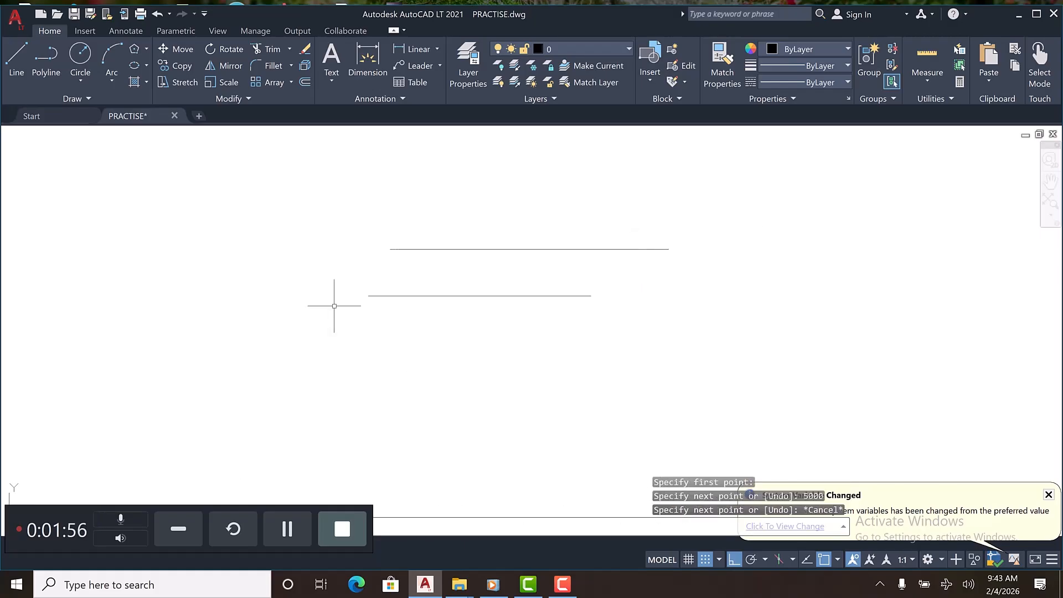
# Draw a rectangle's 4000-unit upper side and 2000-unit right side as connected lines to the right of the two horizontal lines
pyautogui.scroll(-4, 325, 313)
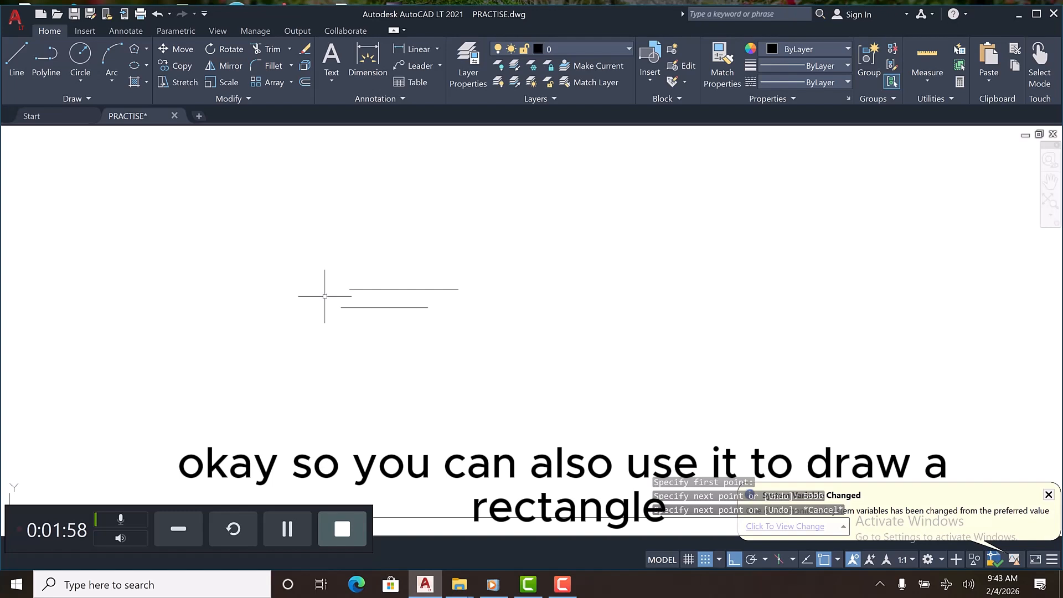
pyautogui.click(16, 60)
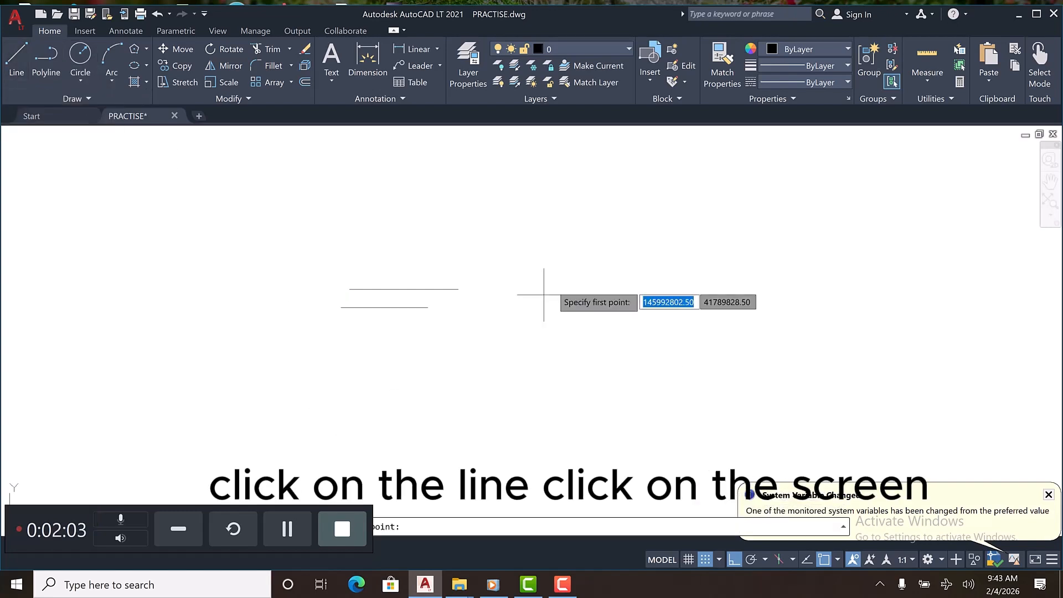
pyautogui.click(556, 279)
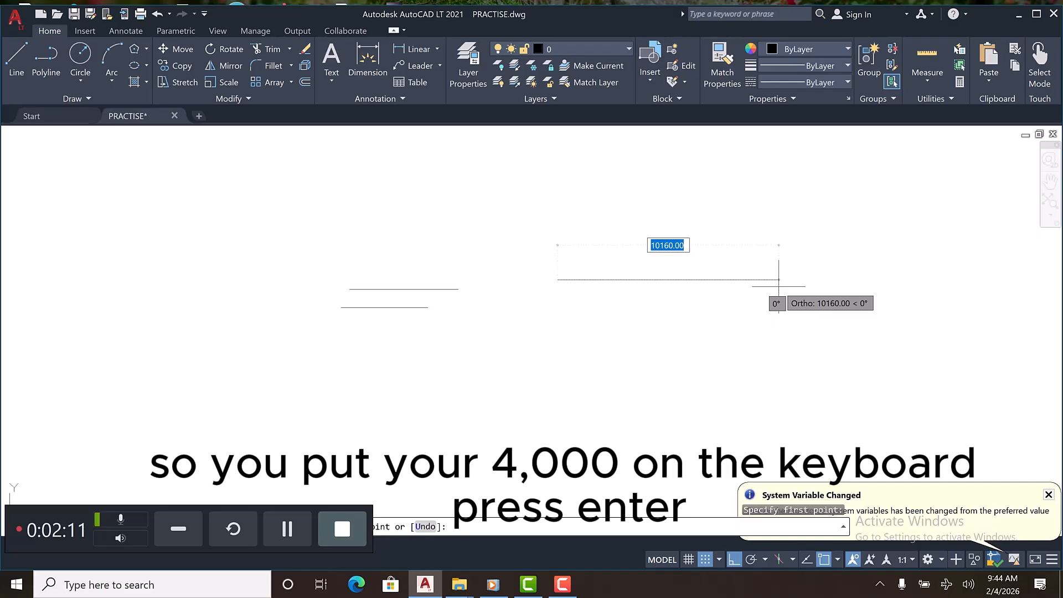
pyautogui.write('4000')
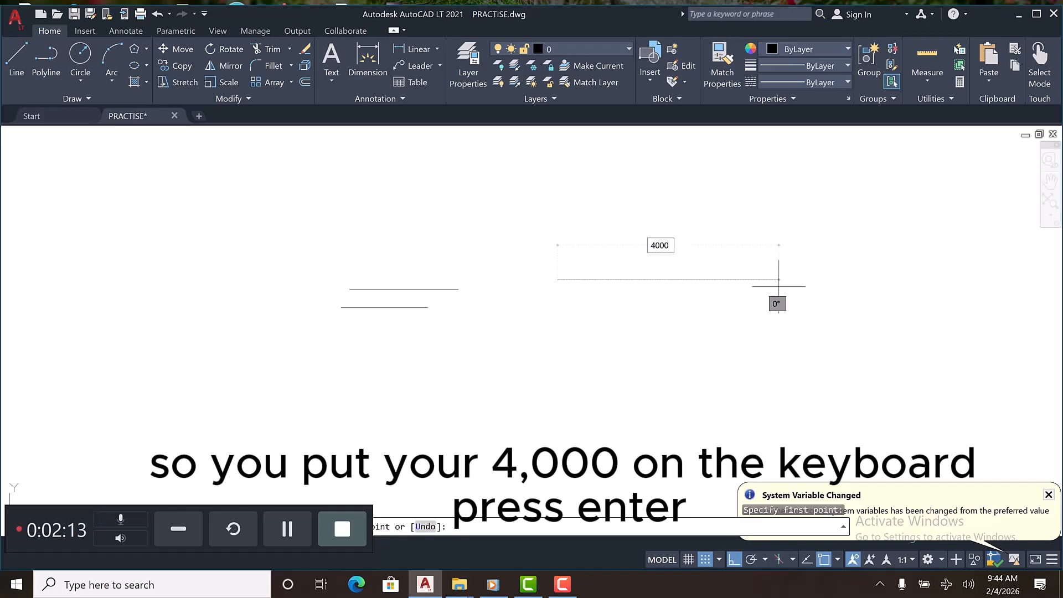
pyautogui.press('Return')
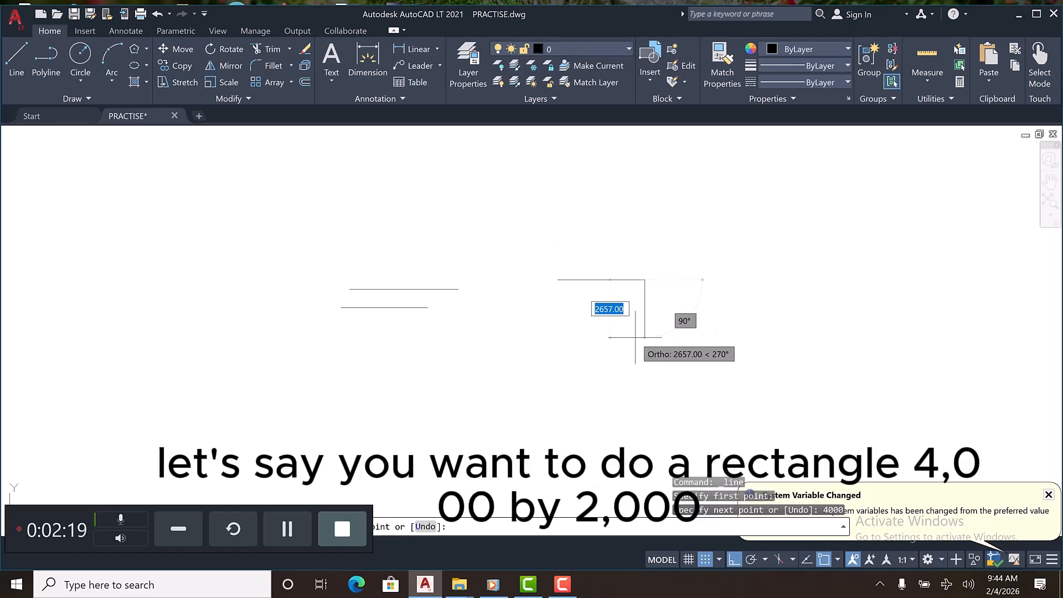
pyautogui.write('2000')
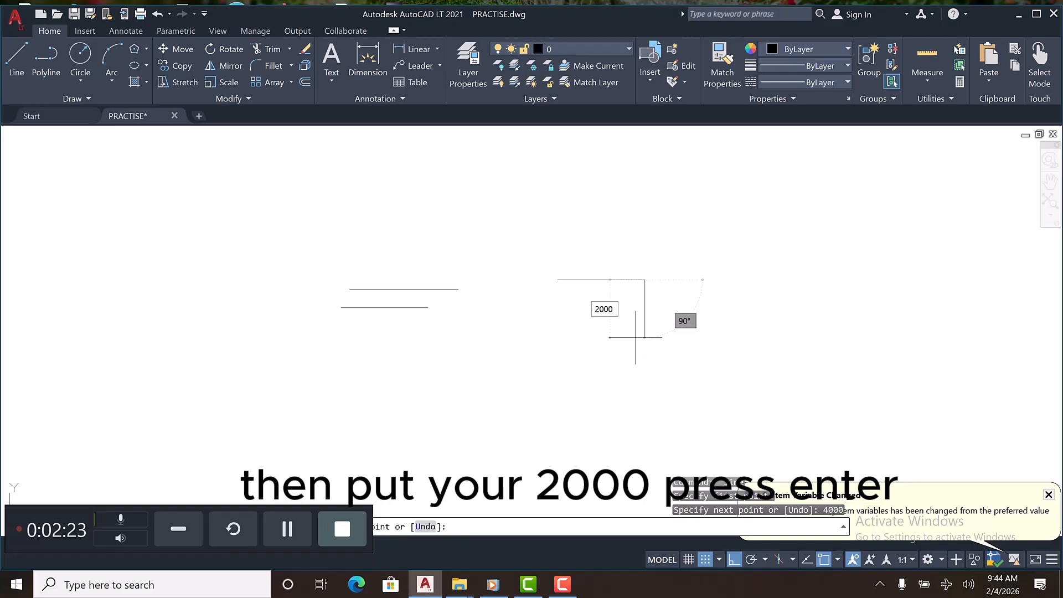
pyautogui.press('Return')
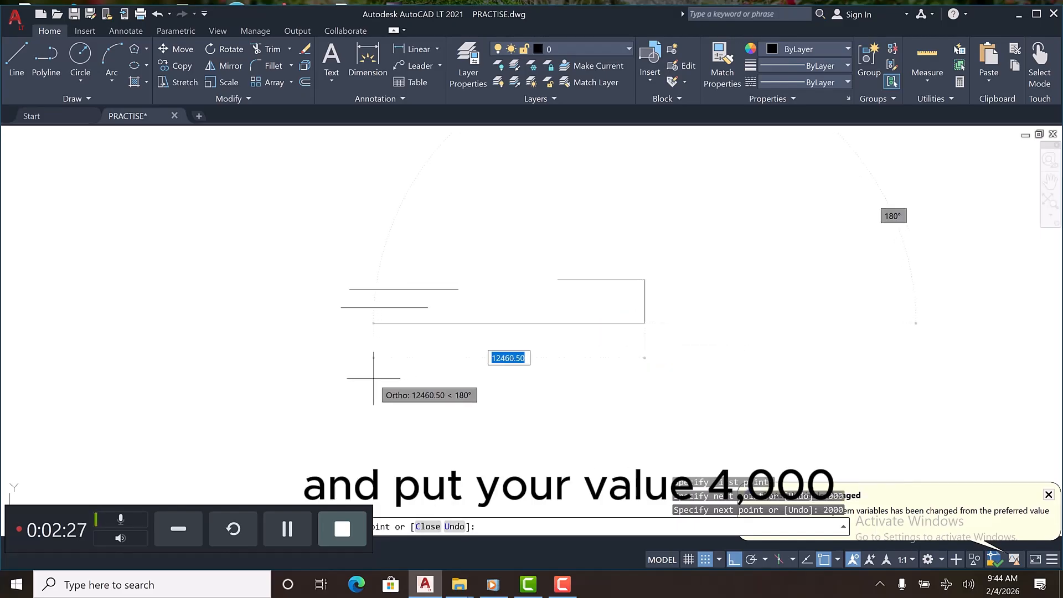
# Close the rectangle with a 4000-unit lower side drawn leftward and a 2000-unit left side drawn upward
pyautogui.write('4000')
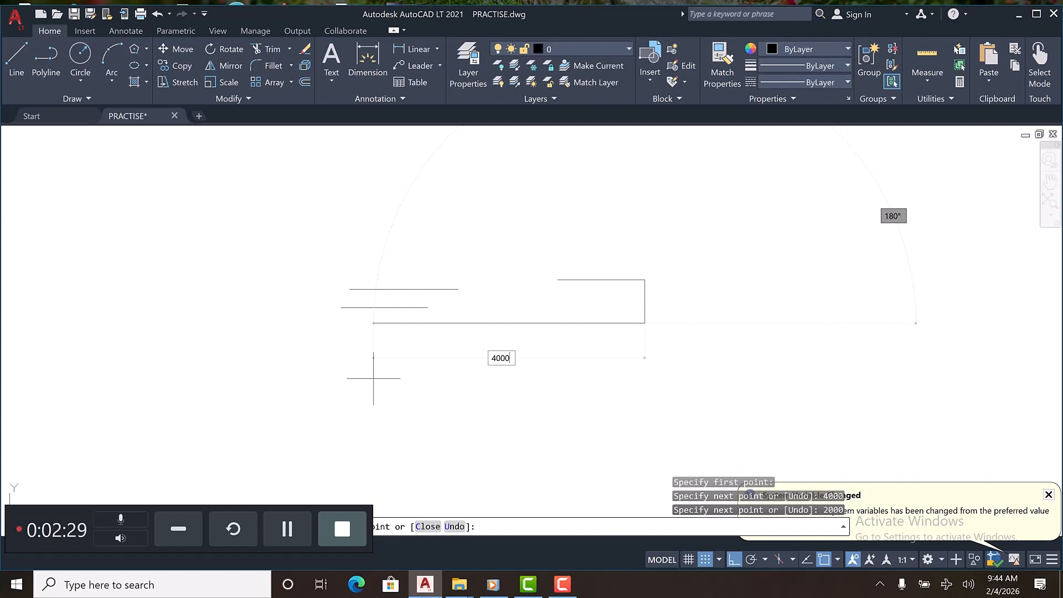
pyautogui.press('Return')
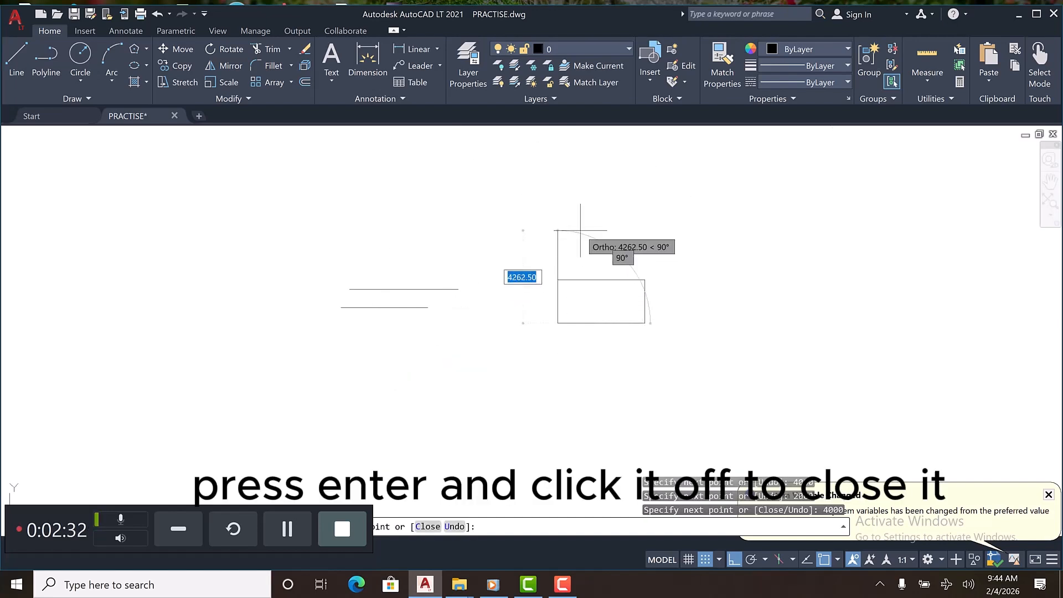
pyautogui.write('200')
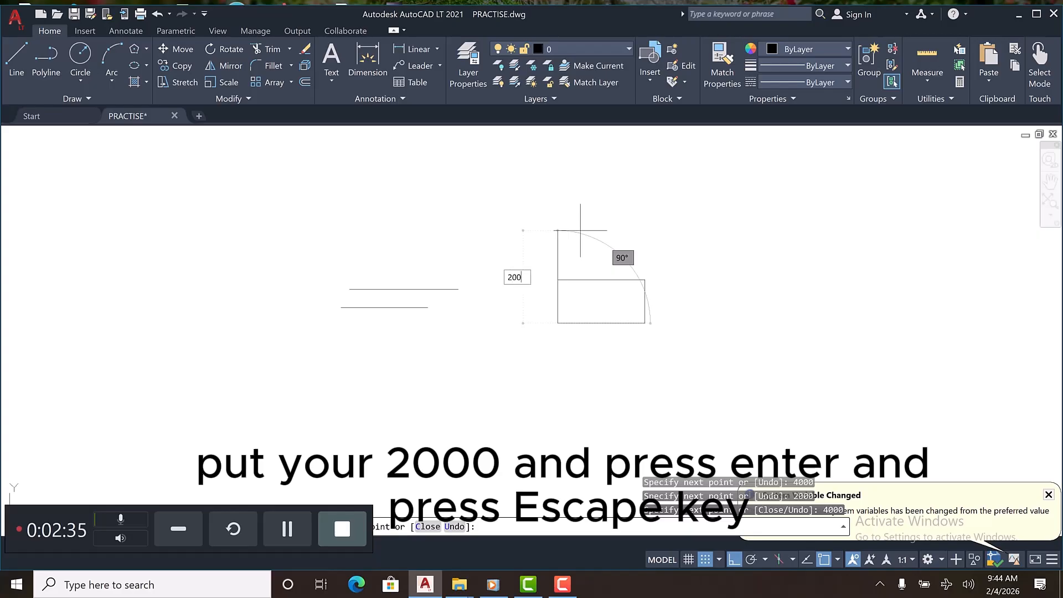
pyautogui.write('0')
pyautogui.press('Return')
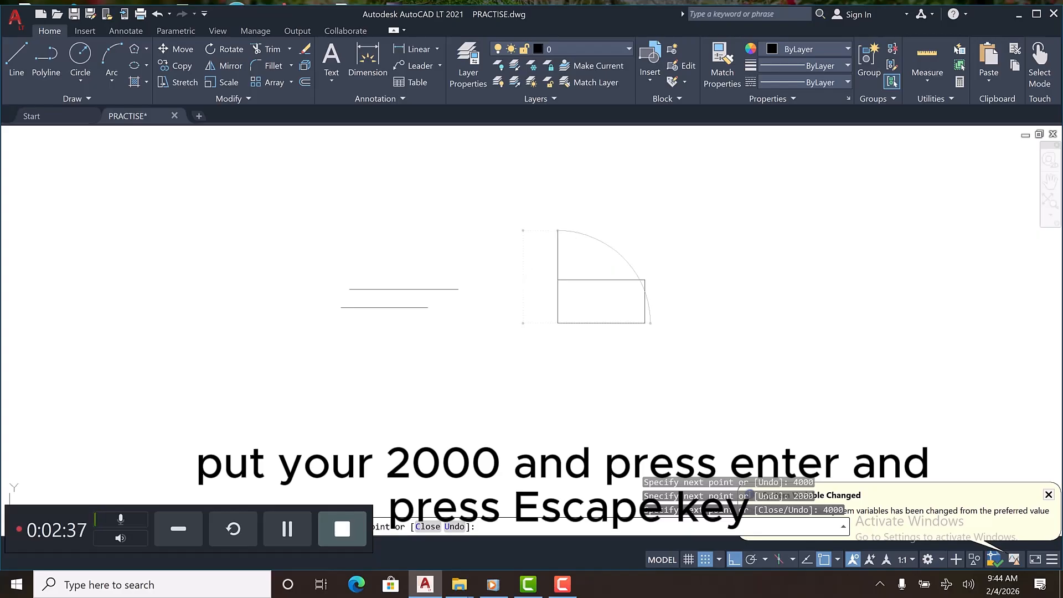
pyautogui.press('Escape')
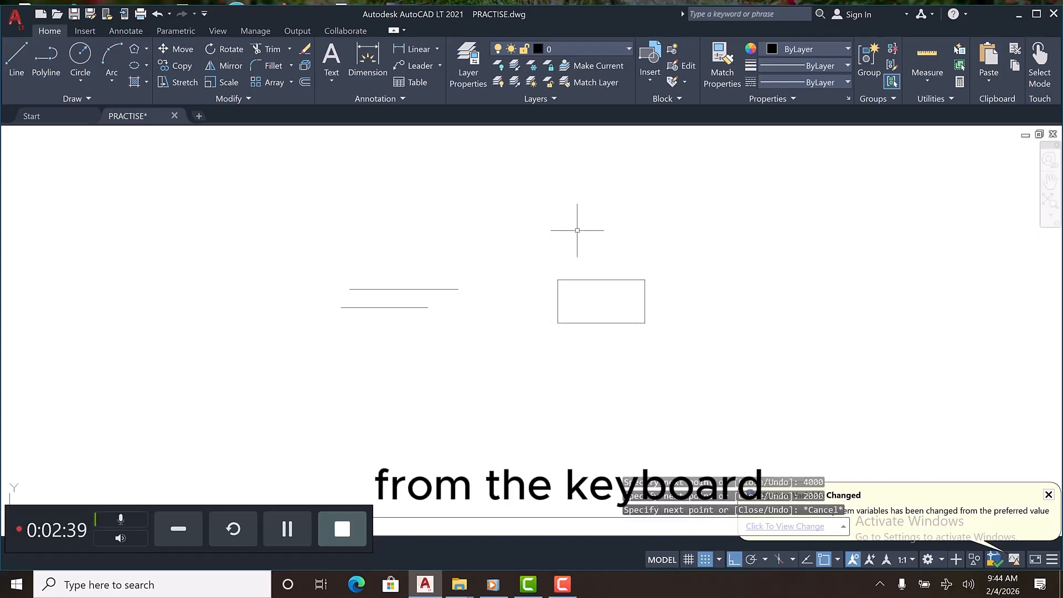
# Draw a horizontal line 4000 units long, running rightward from a point to the right of the rectangle
pyautogui.scroll(6, 645, 285)
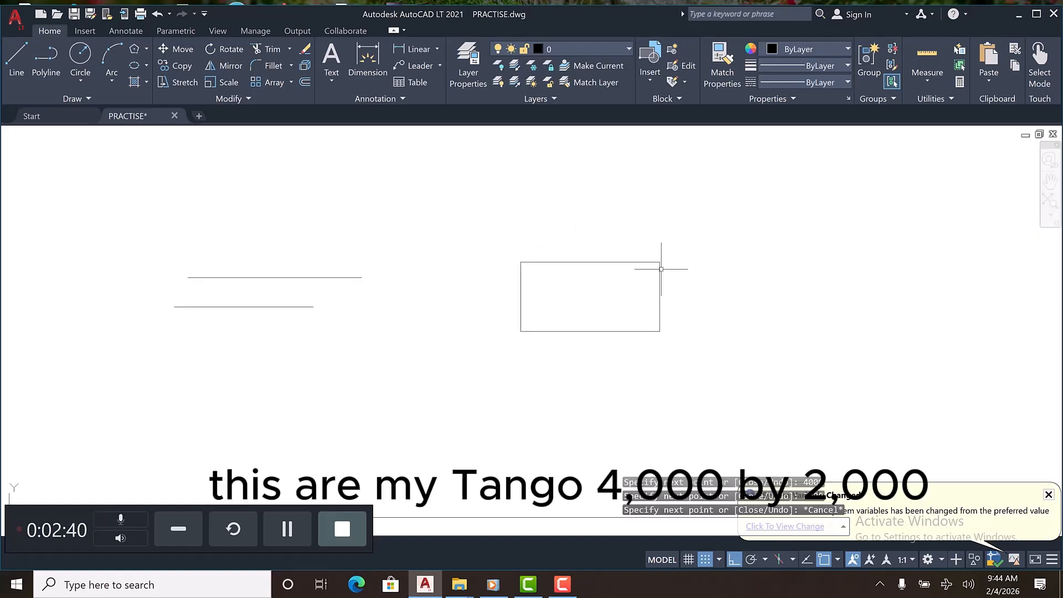
pyautogui.scroll(-2, 474, 309)
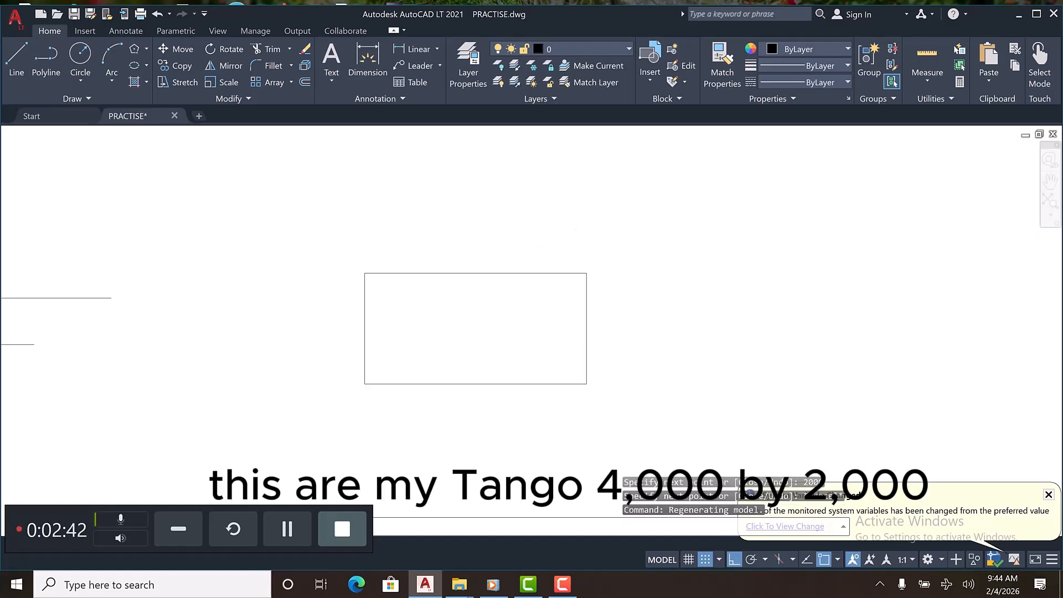
pyautogui.scroll(-3, 471, 313)
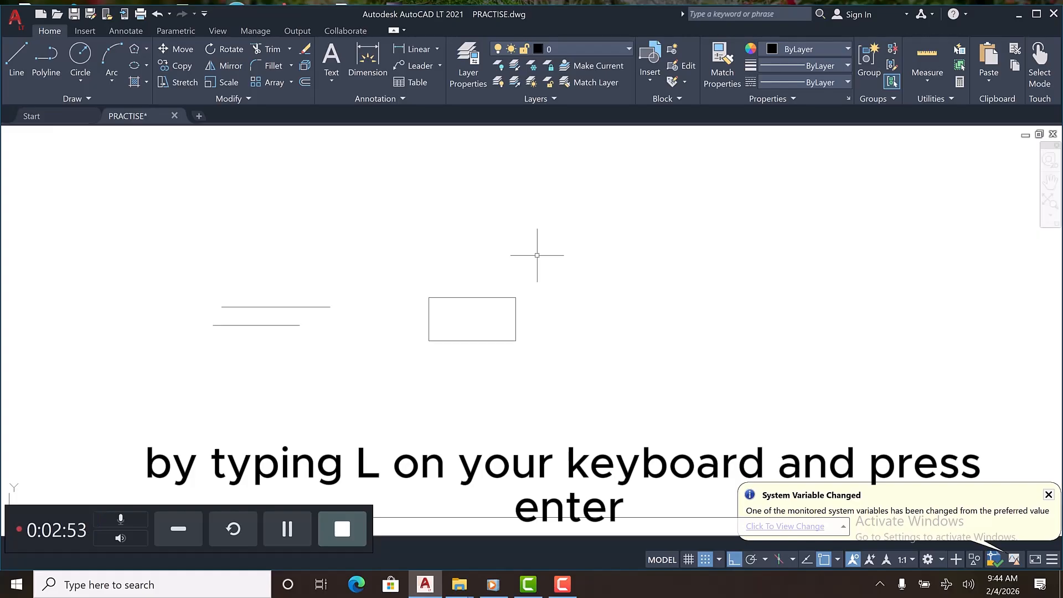
pyautogui.write('L')
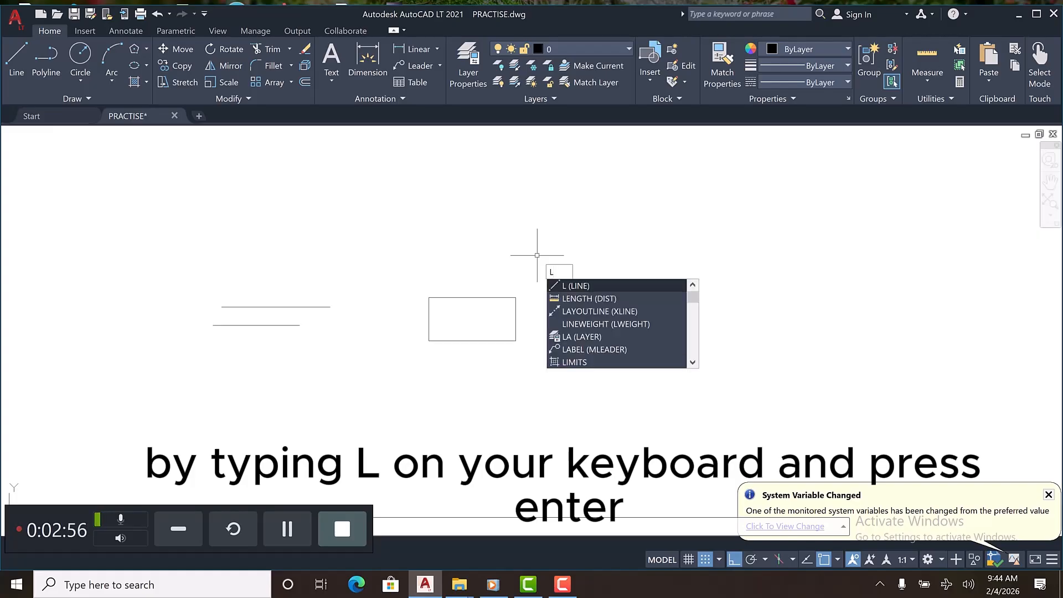
pyautogui.press('Return')
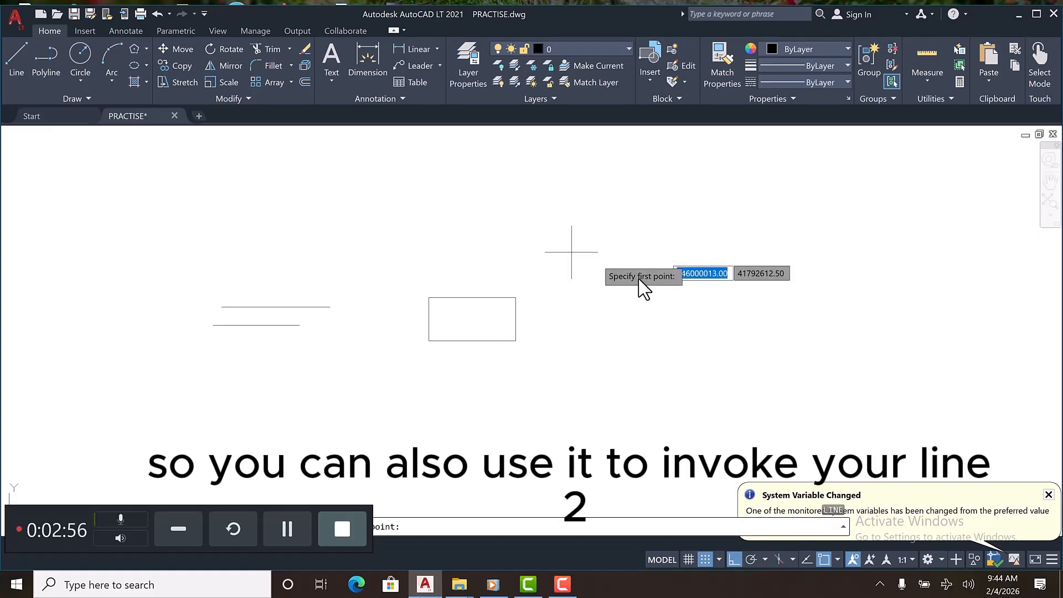
pyautogui.click(596, 288)
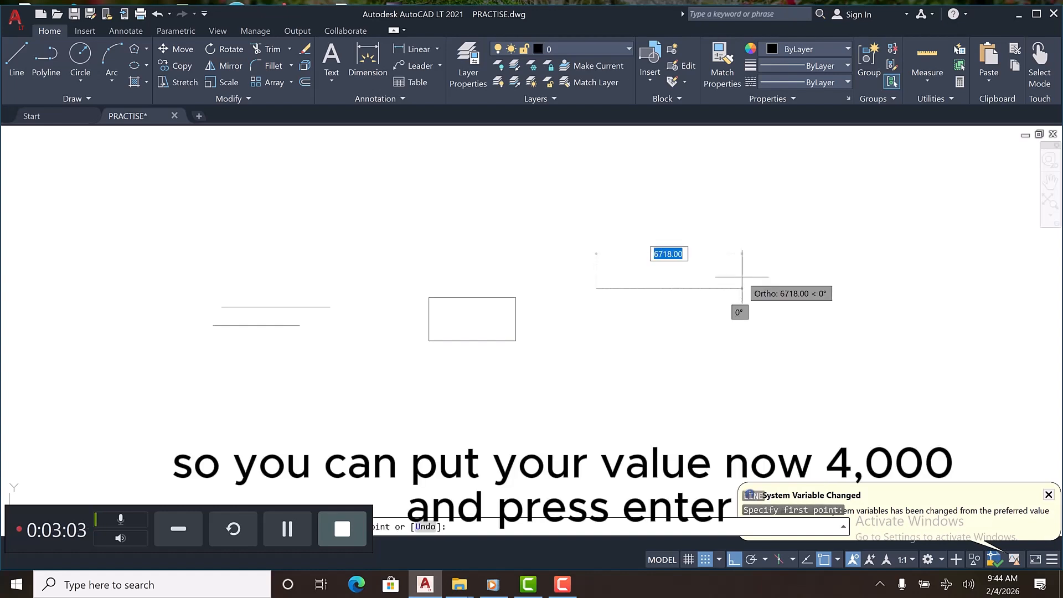
pyautogui.write('4000')
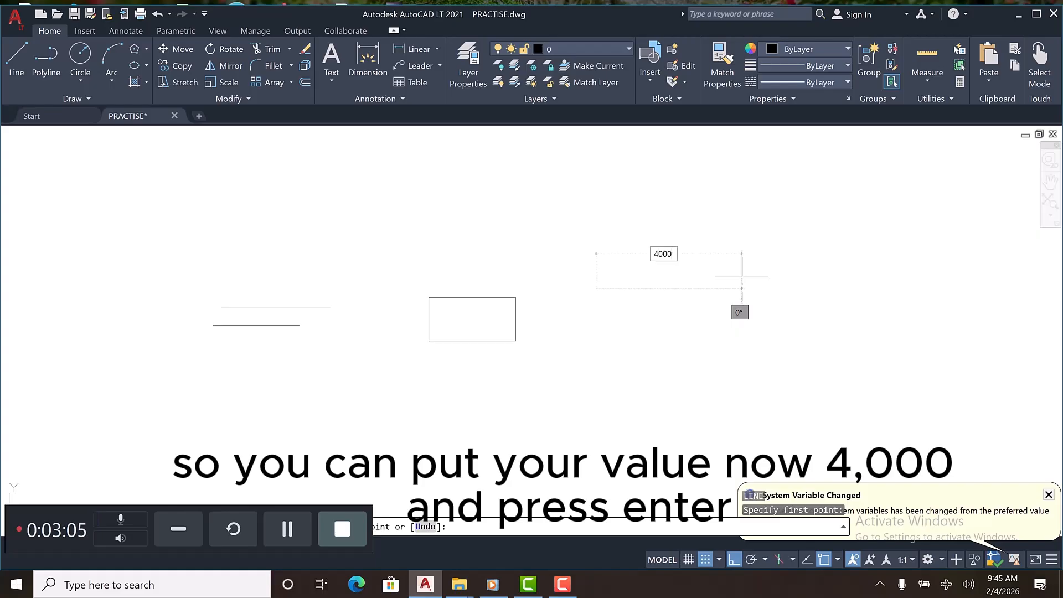
pyautogui.press('Return')
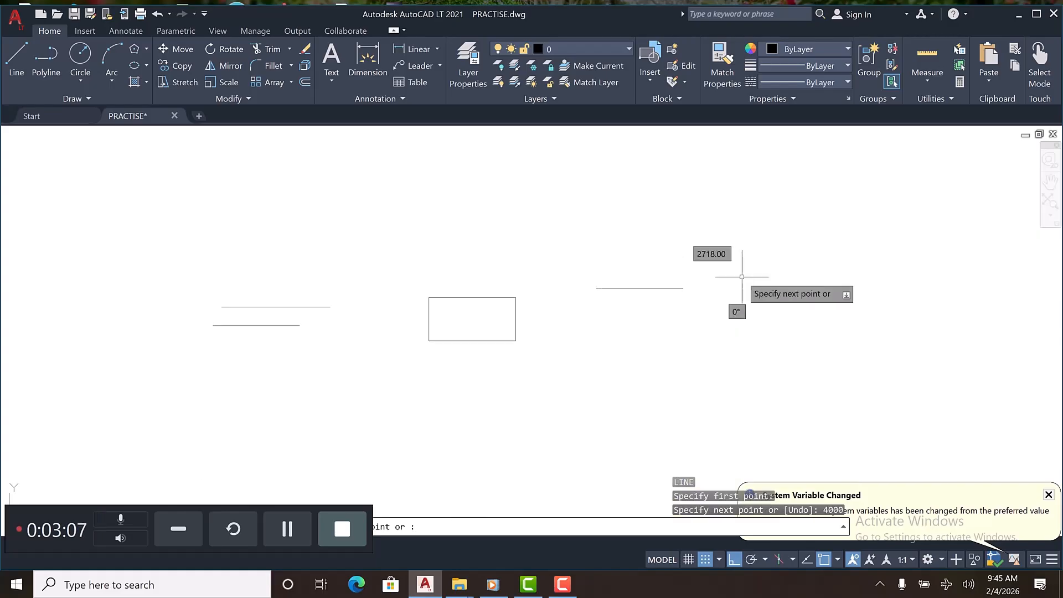
pyautogui.press('Escape')
# Draw a horizontal polyline 4000 units long just below the 4000-unit line that lies right of the rectangle
pyautogui.scroll(-2, 492, 288)
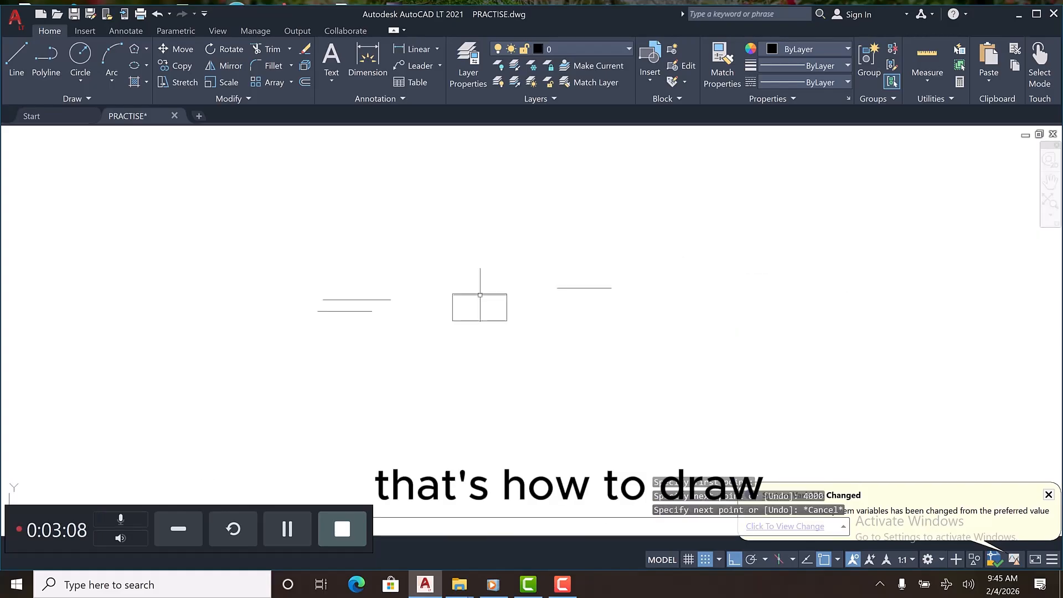
pyautogui.scroll(-2, 466, 300)
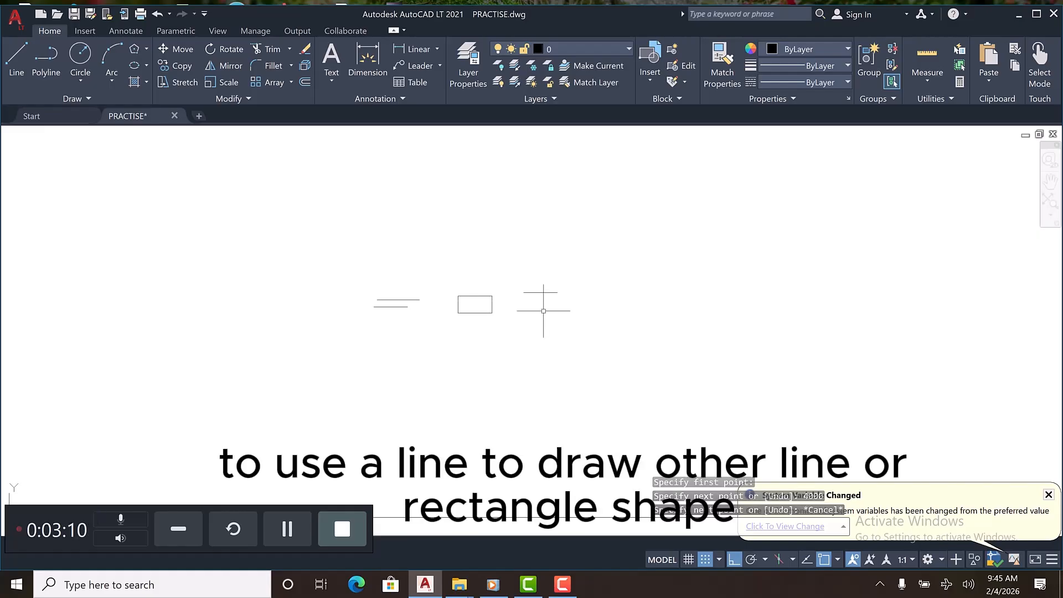
pyautogui.scroll(2, 566, 303)
pyautogui.scroll(2, 566, 302)
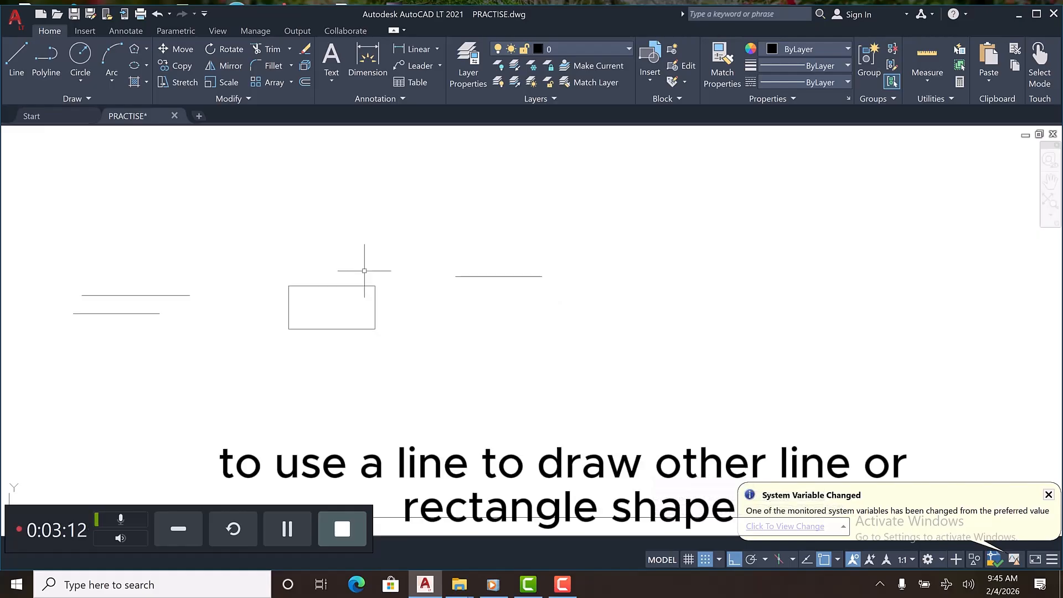
pyautogui.click(48, 59)
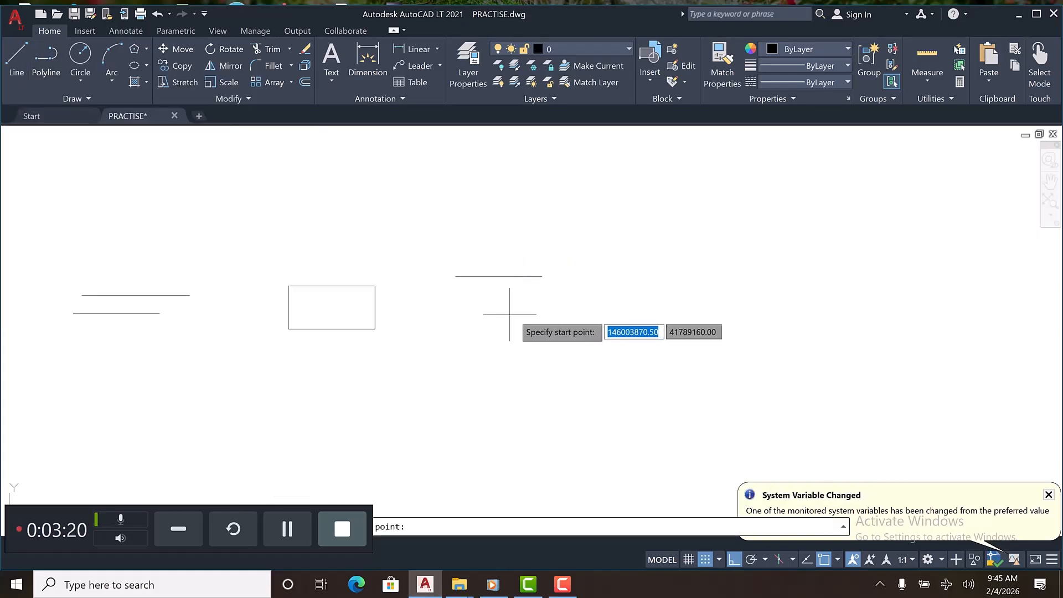
pyautogui.click(492, 316)
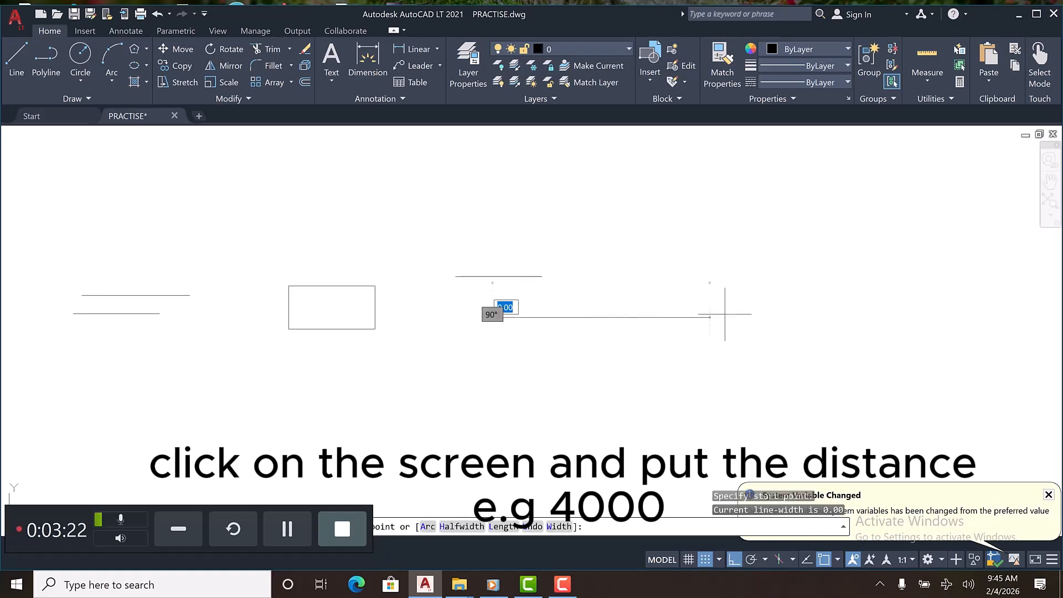
pyautogui.write('4000')
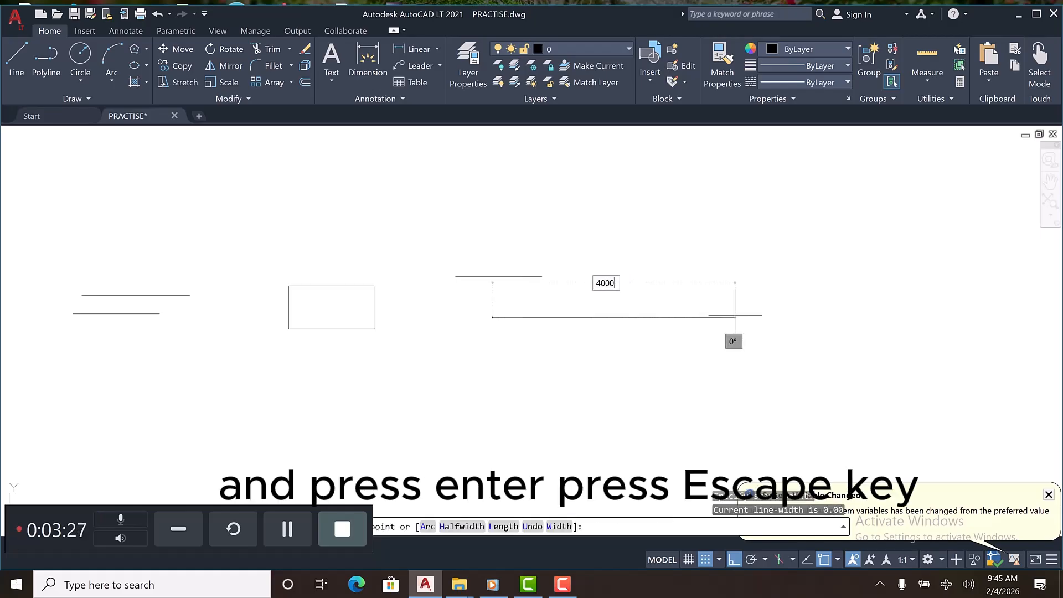
pyautogui.press('Return')
pyautogui.press('Escape')
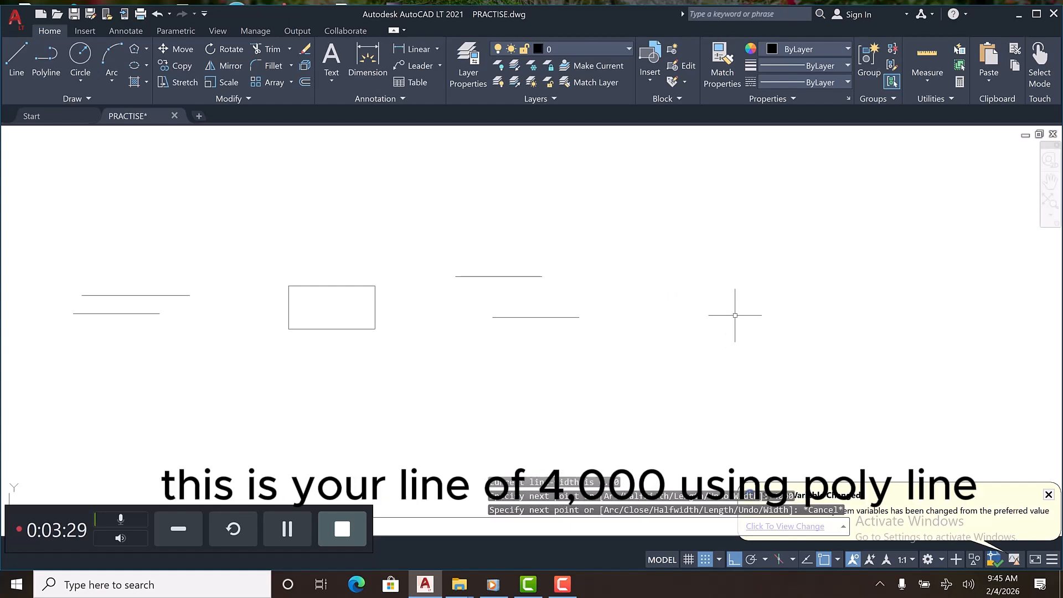
# Below the 4000-unit polyline, start a polyline rectangle with a 5000-unit upper side rightward and a 2500-unit right side downward
pyautogui.scroll(4, 545, 321)
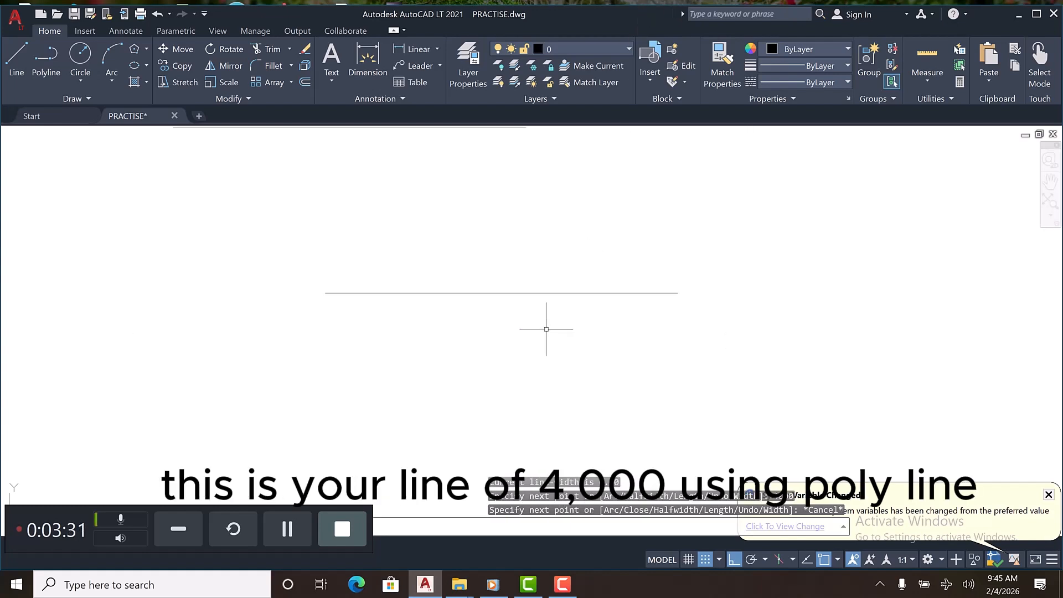
pyautogui.click(47, 61)
pyautogui.scroll(-3, 378, 242)
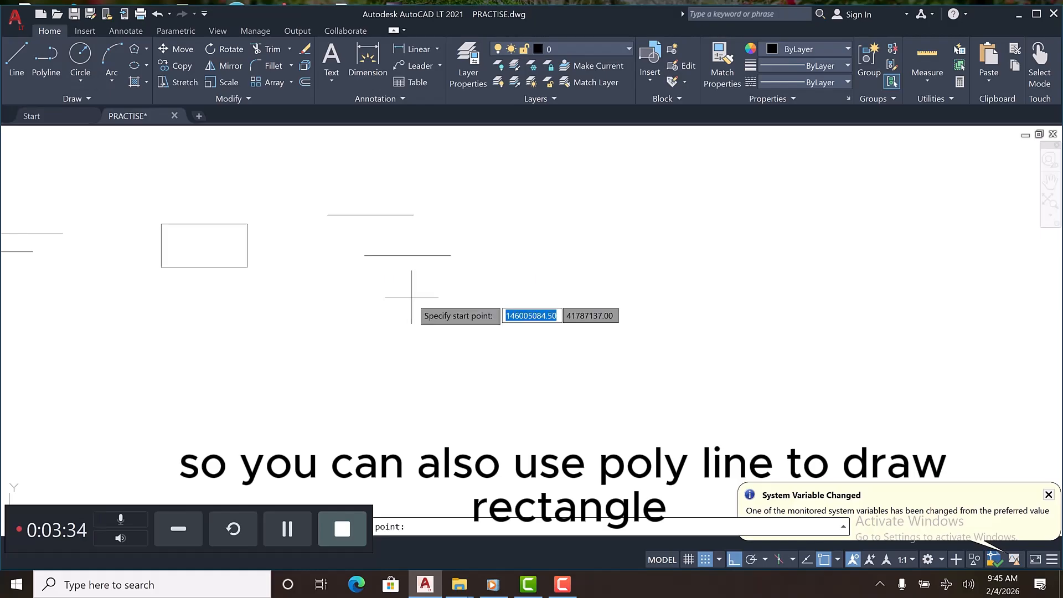
pyautogui.scroll(2, 411, 301)
pyautogui.click(364, 260)
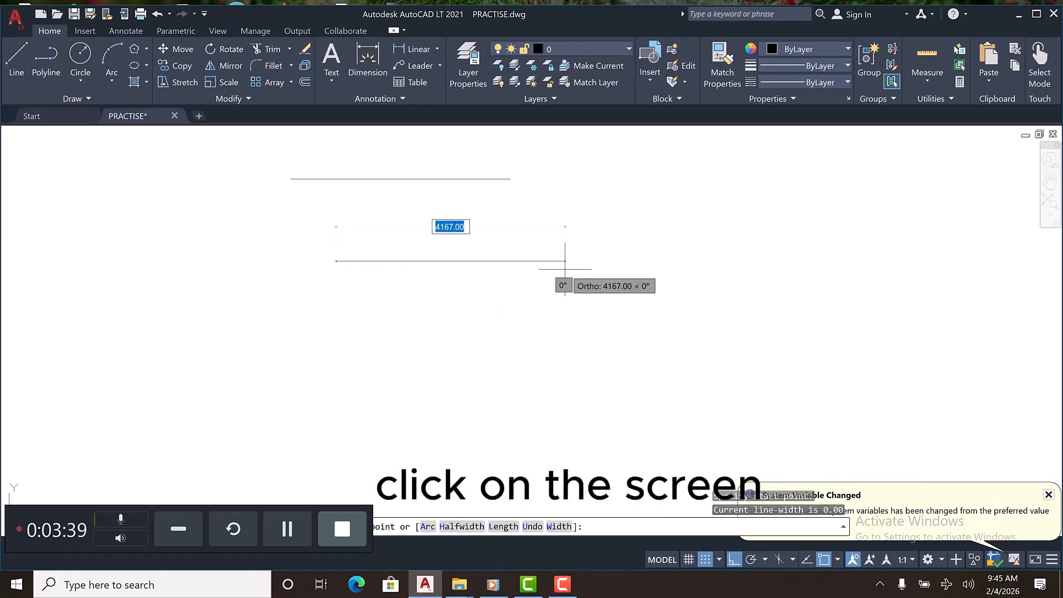
pyautogui.write('50')
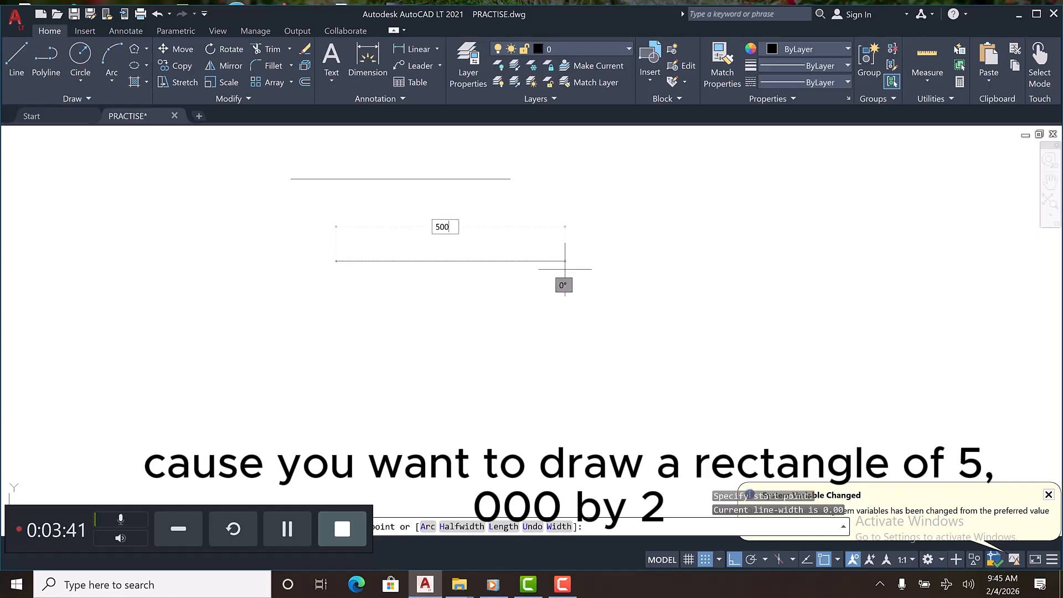
pyautogui.press('Return')
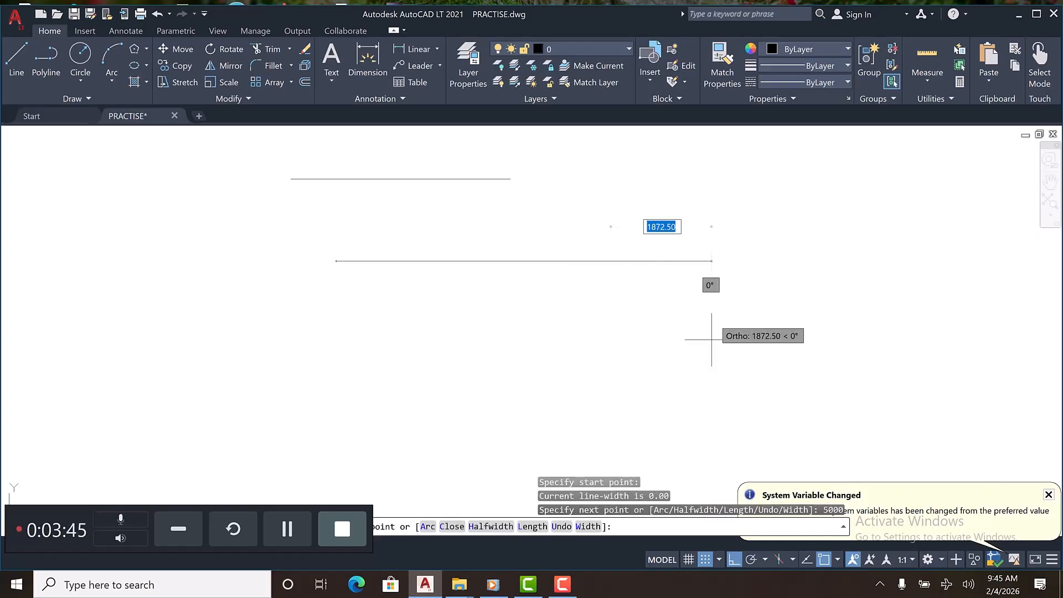
pyautogui.write('255')
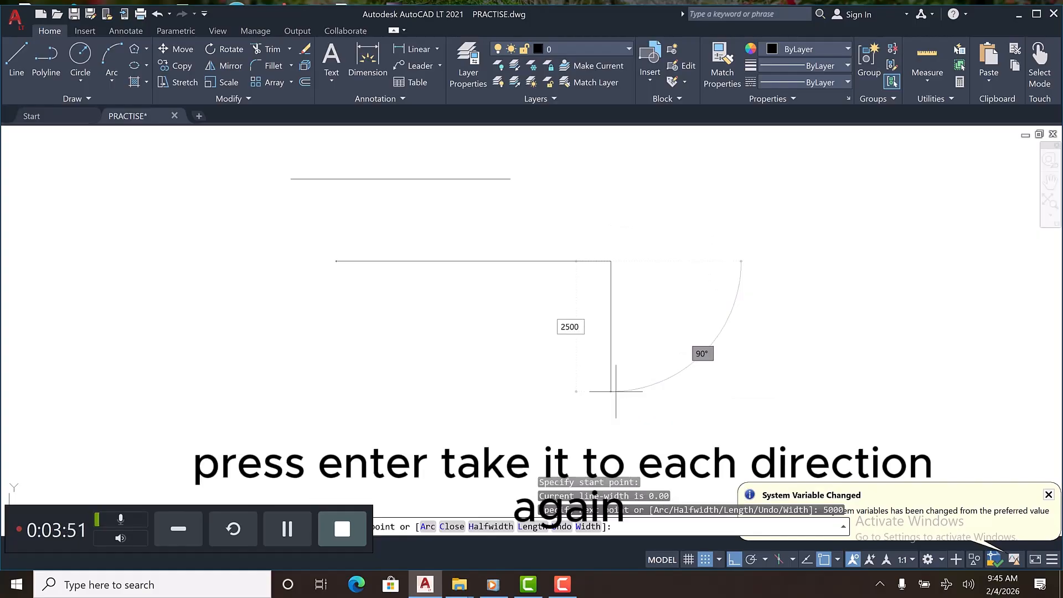
pyautogui.press('Return')
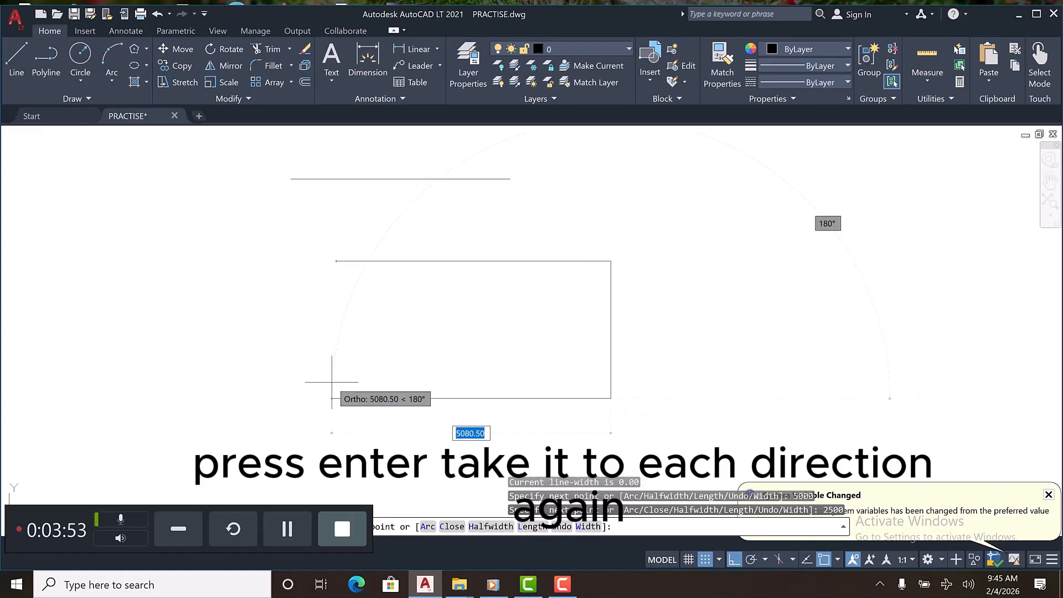
# Draw the polyline rectangle's 5000-unit lower side leftward and finish the shape with the Close option
pyautogui.write('5000')
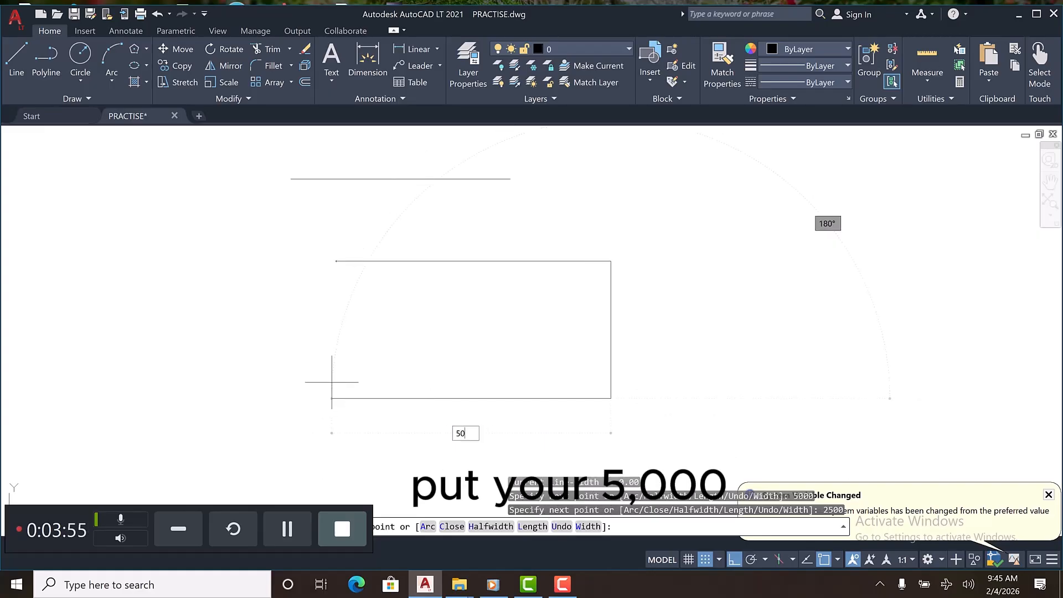
pyautogui.press('Return')
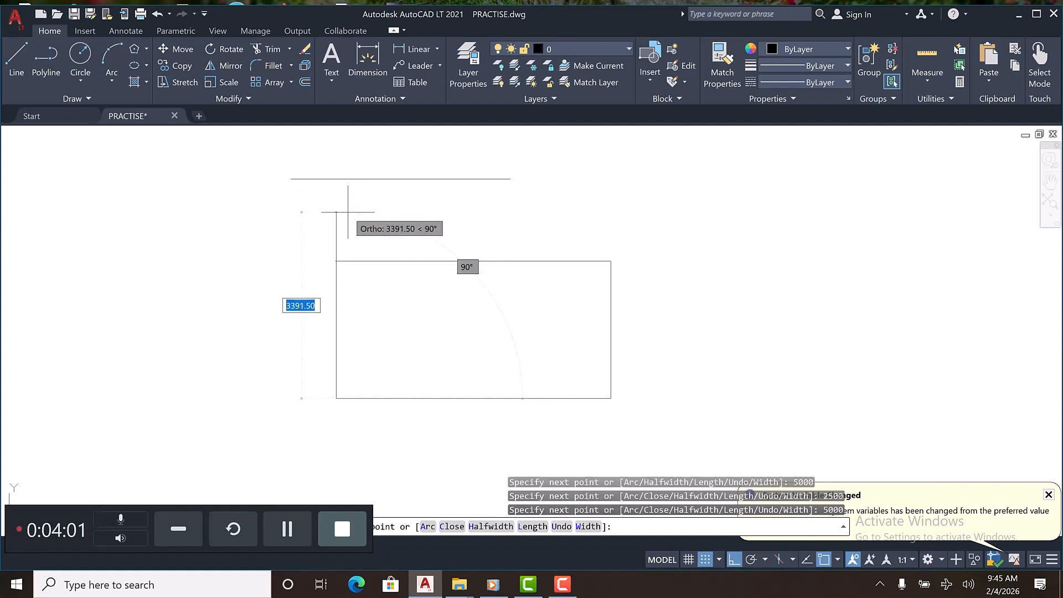
pyautogui.write('c')
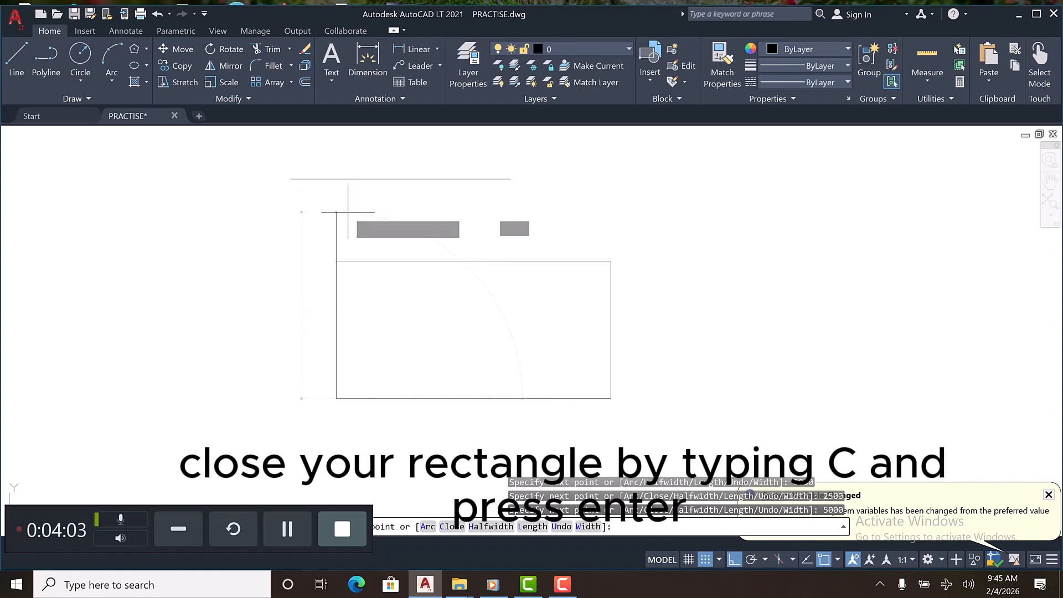
pyautogui.press('Return')
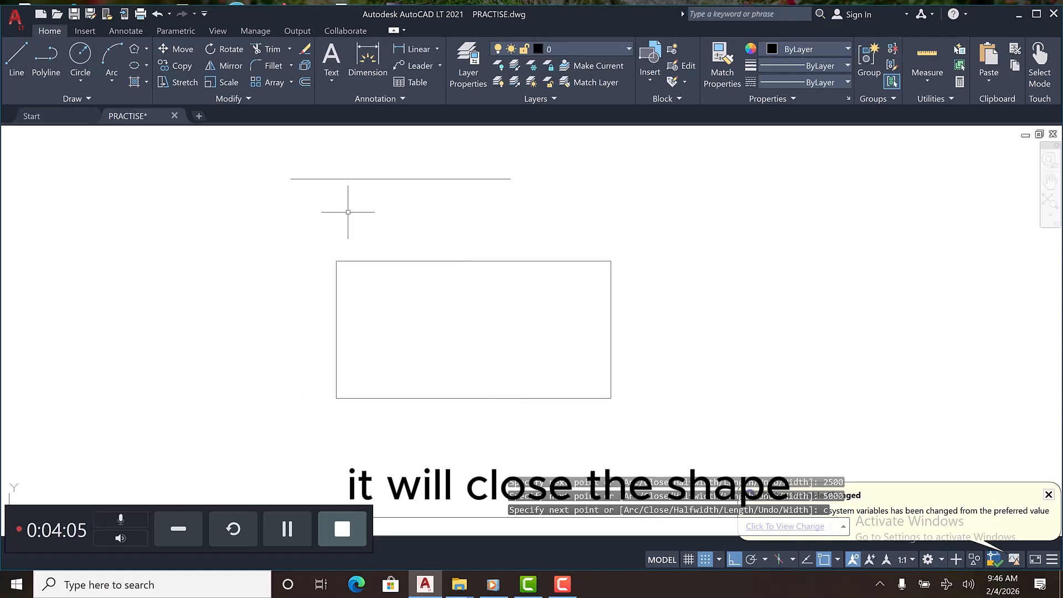
# Compare how the polyline rectangle and the upper side of the line-drawn rectangle select, and clear the selection
pyautogui.scroll(-3, 402, 354)
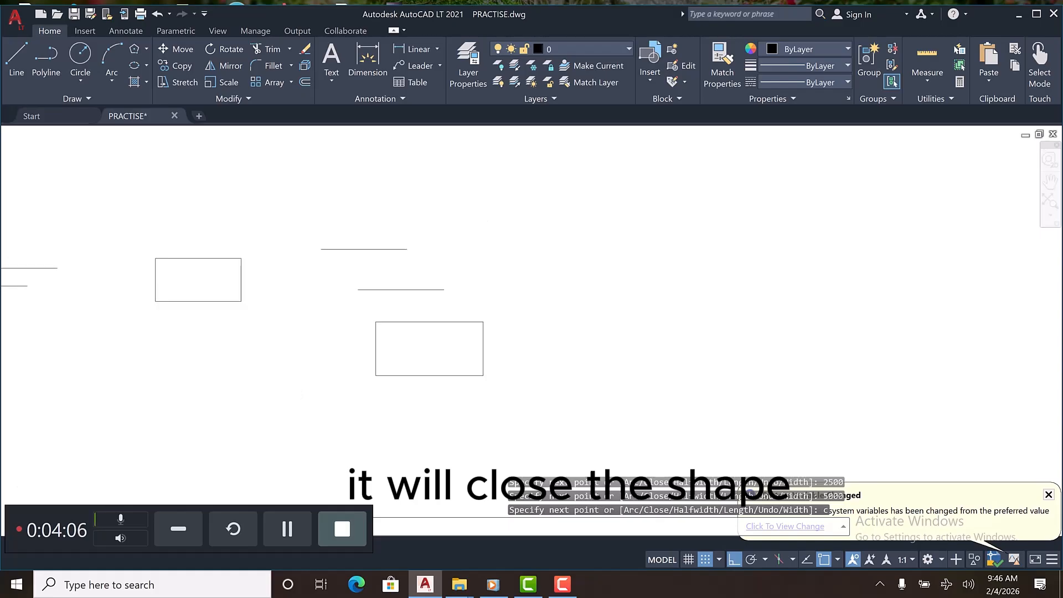
pyautogui.scroll(-2, 416, 354)
pyautogui.scroll(2, 416, 346)
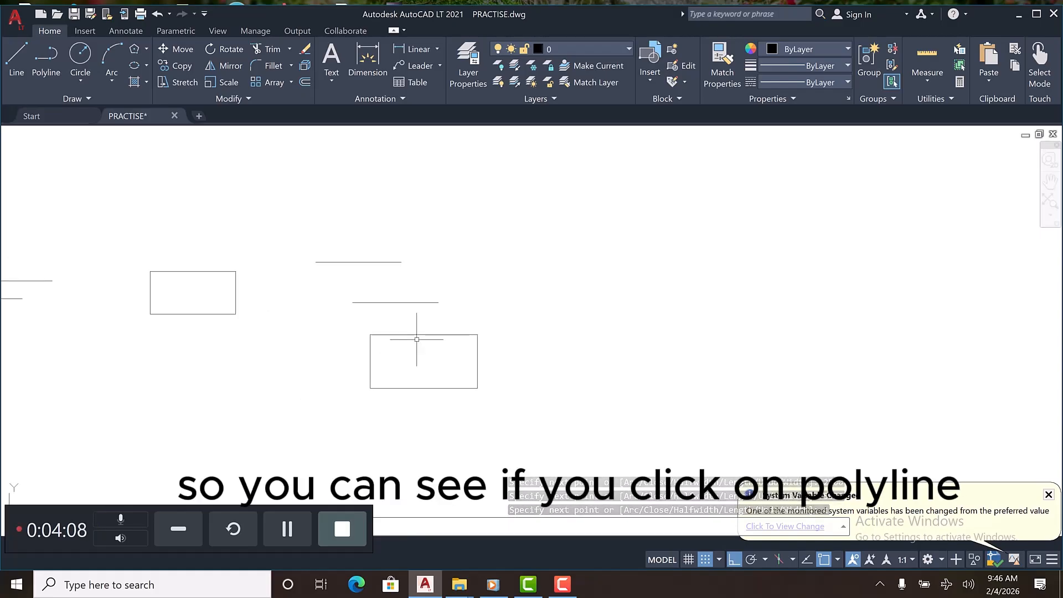
pyautogui.click(419, 335)
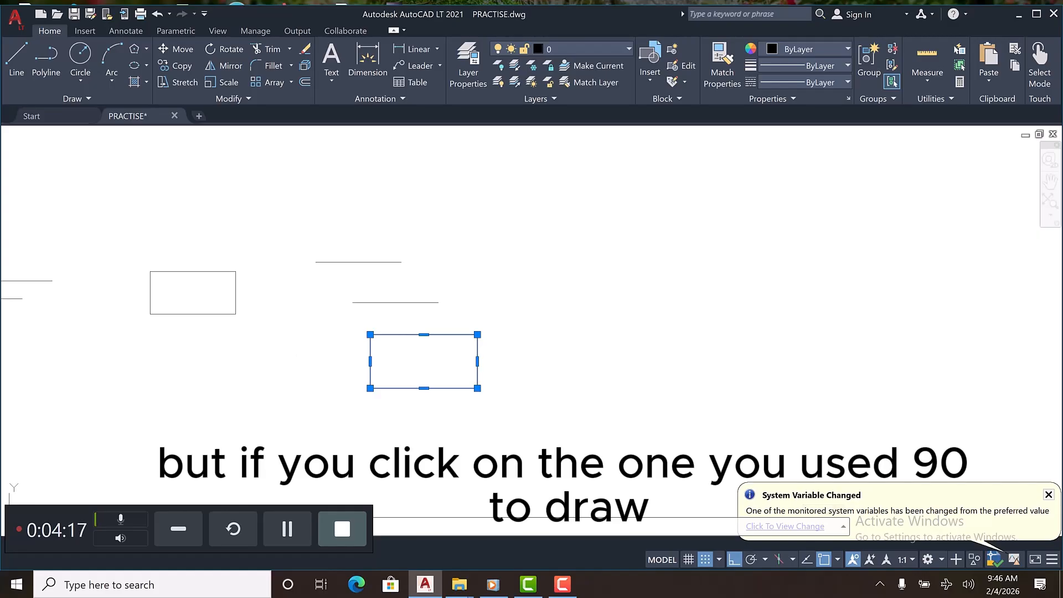
pyautogui.click(202, 271)
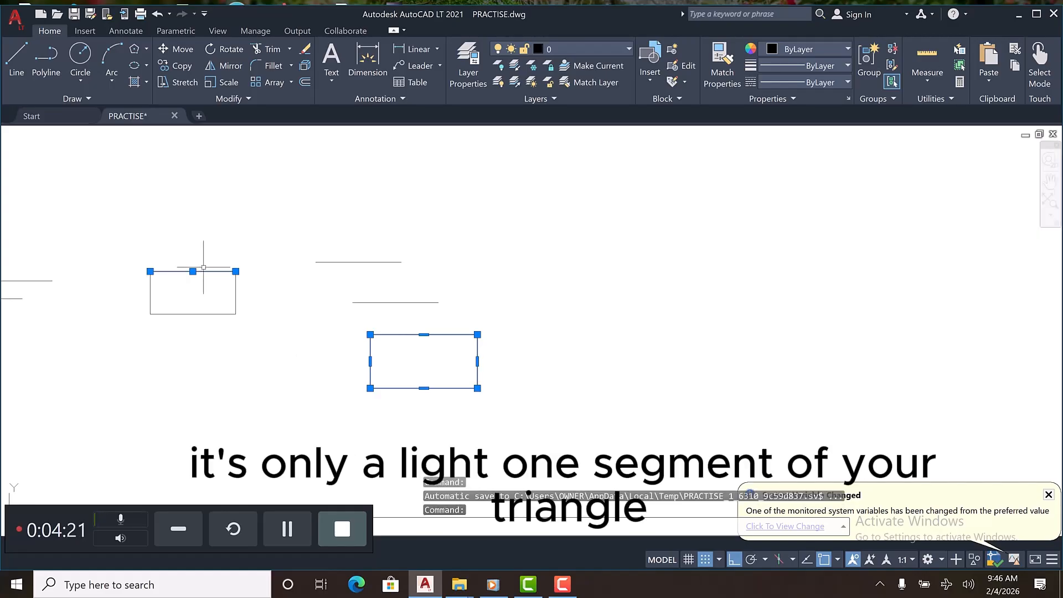
pyautogui.press('Escape')
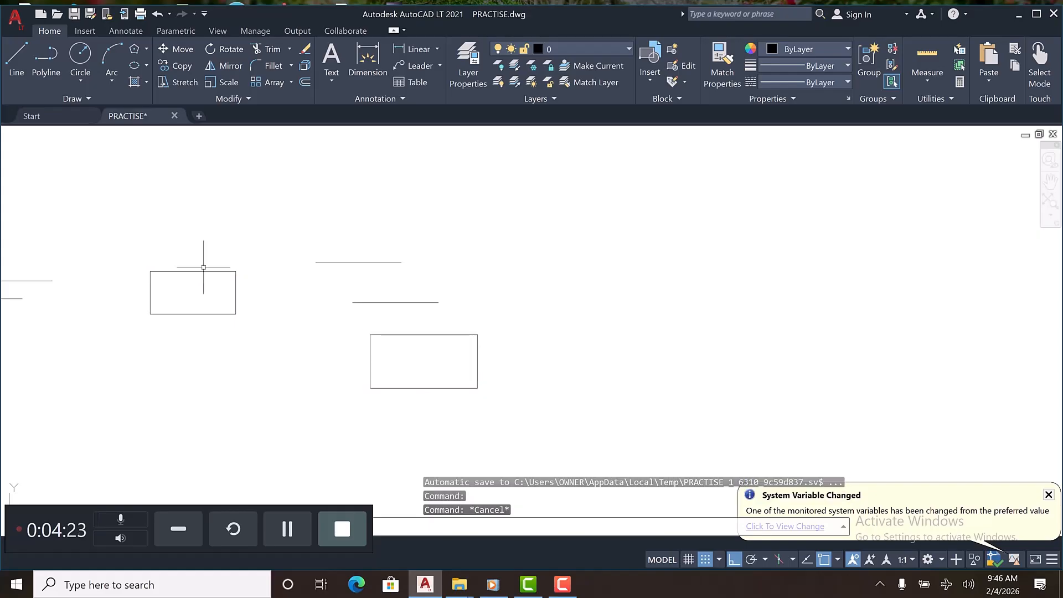
# Start a polyline to the right of the polyline rectangle with a horizontal segment 5000 units long running rightward
pyautogui.scroll(-2, 202, 264)
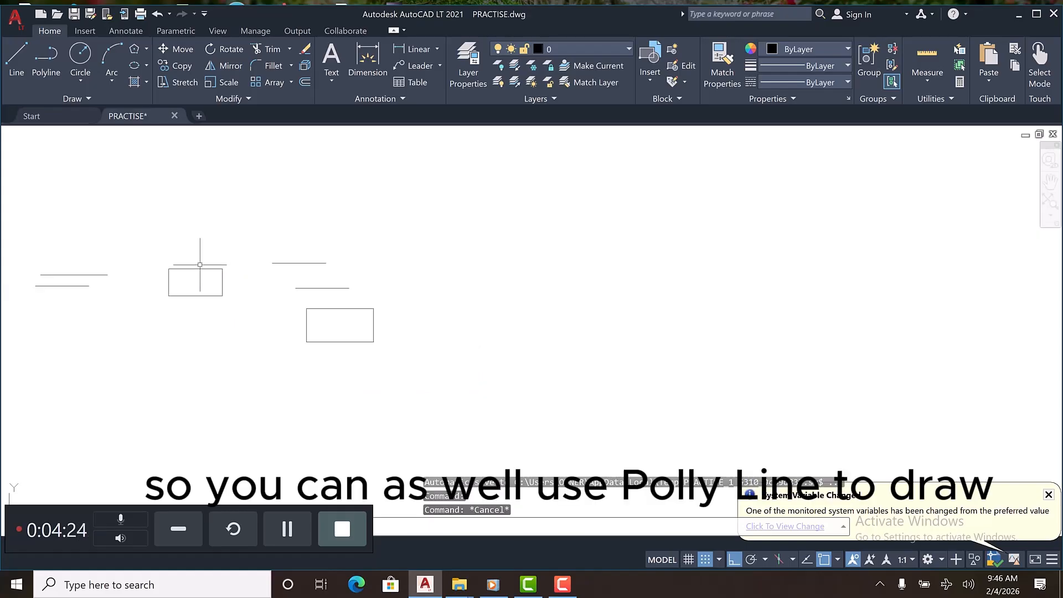
pyautogui.moveTo(347, 318); pyautogui.dragTo(284, 291, button='middle')
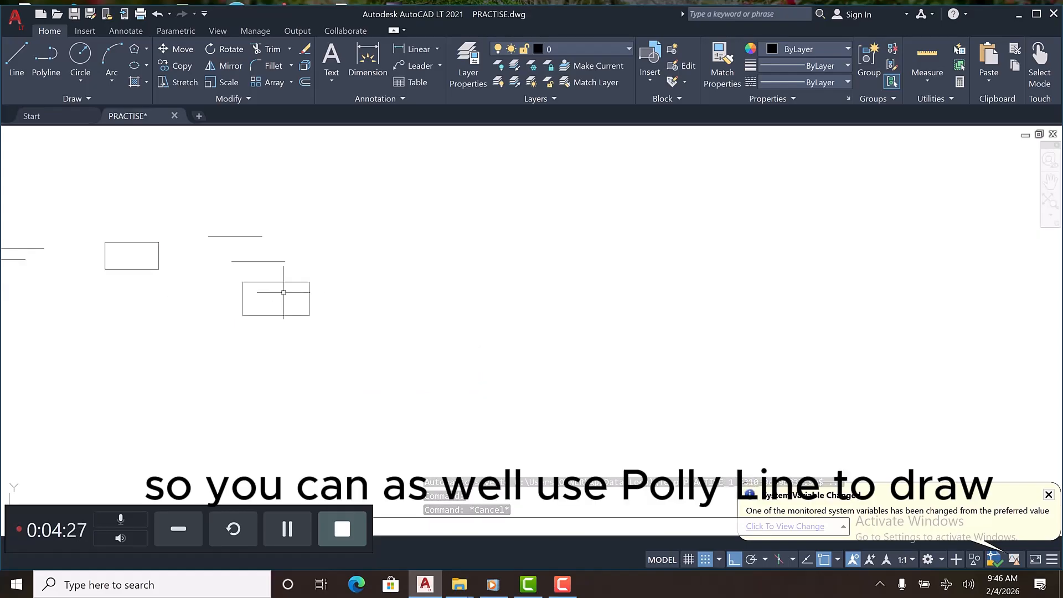
pyautogui.scroll(2, 284, 292)
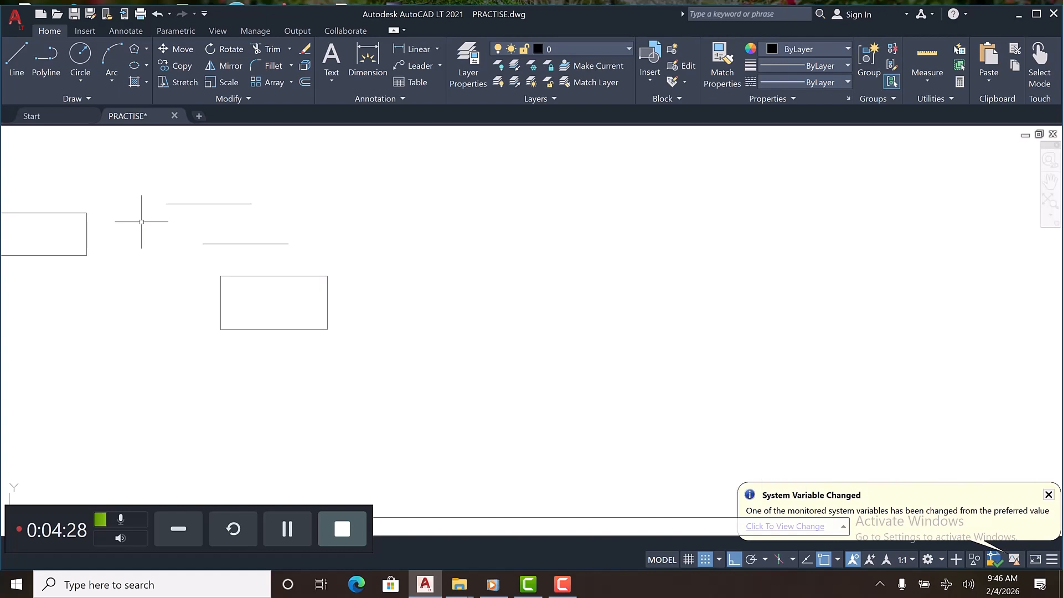
pyautogui.click(49, 65)
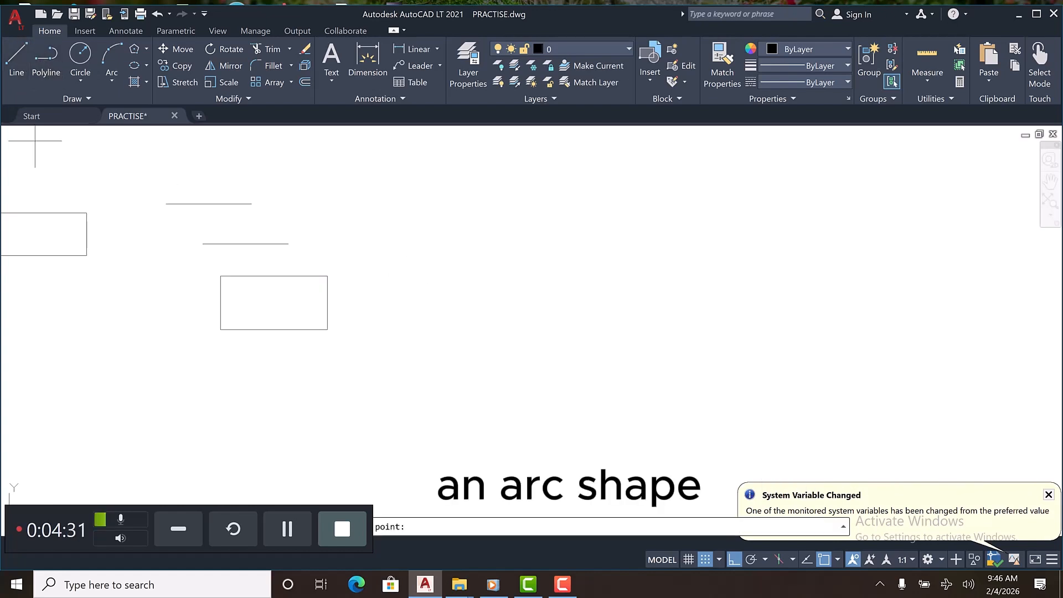
pyautogui.click(458, 276)
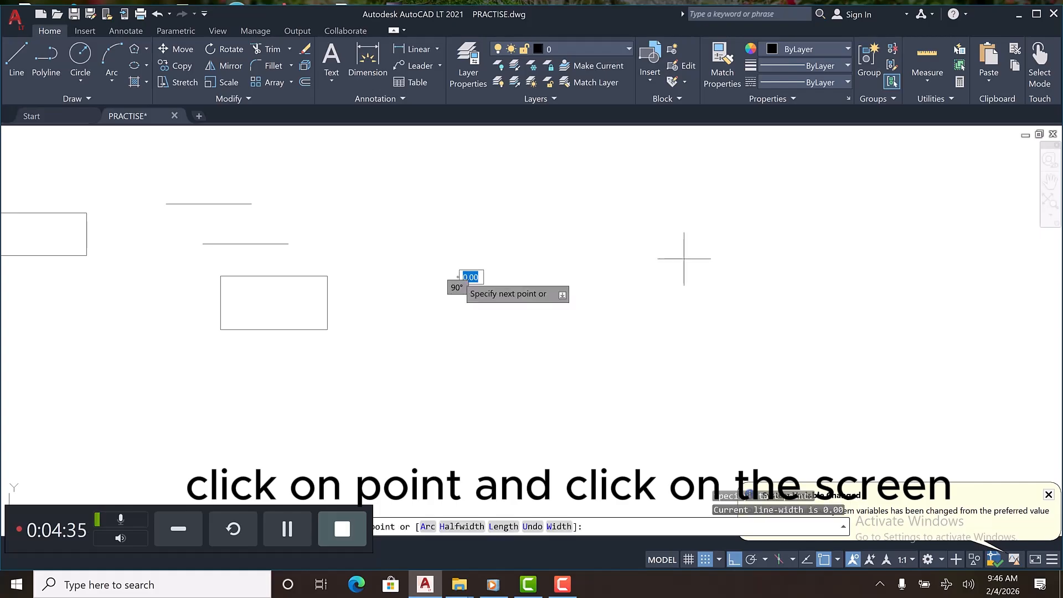
pyautogui.write('50')
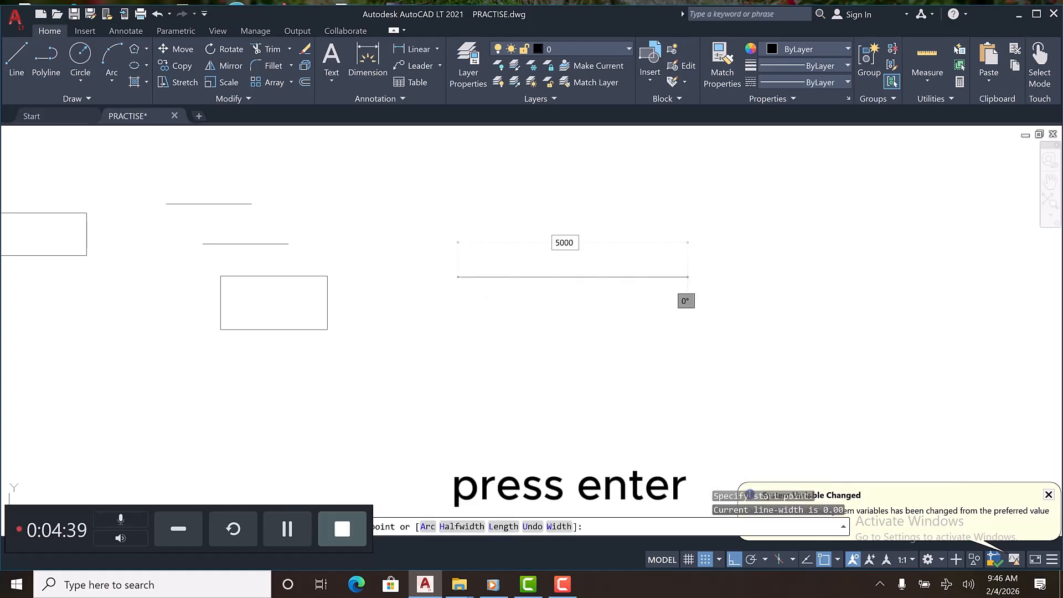
pyautogui.press('Return')
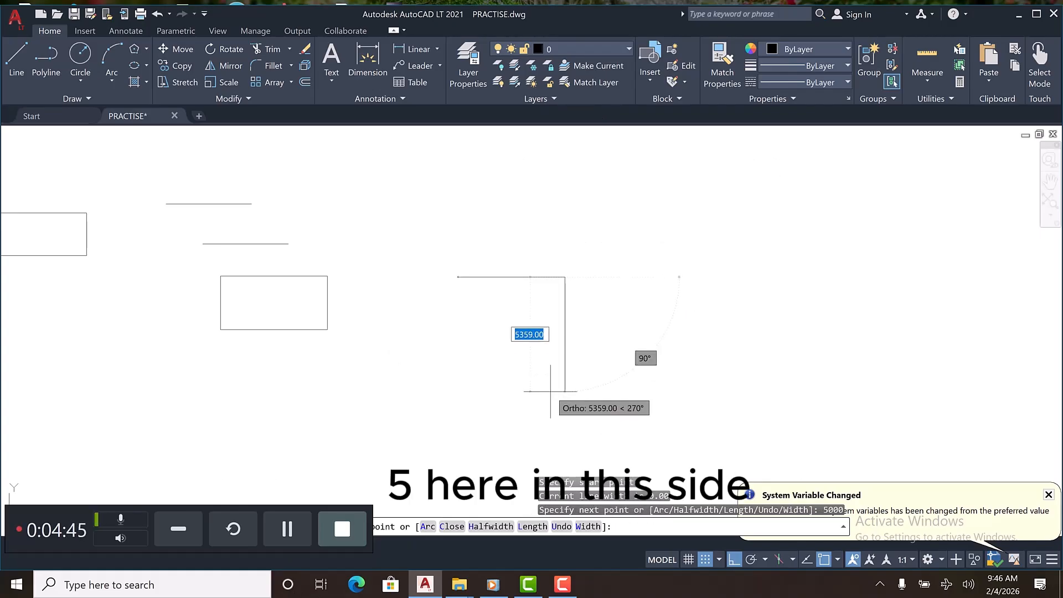
# Switch the polyline to Arc mode and add an arc curving downward from the segment's right end, with its endpoint 2500 units below
pyautogui.write('arc')
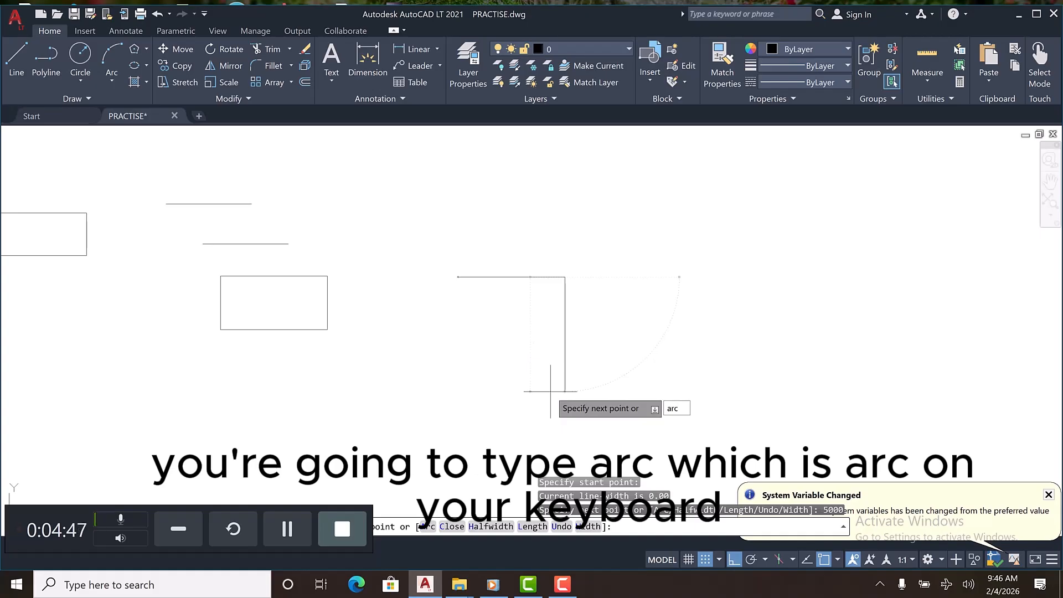
pyautogui.press('Return')
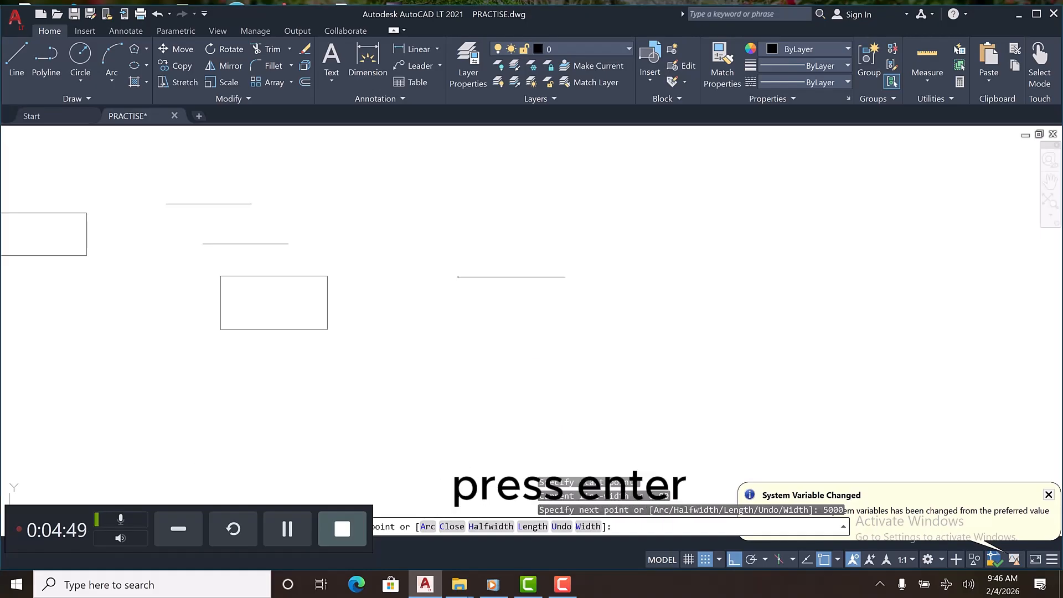
pyautogui.write('2')
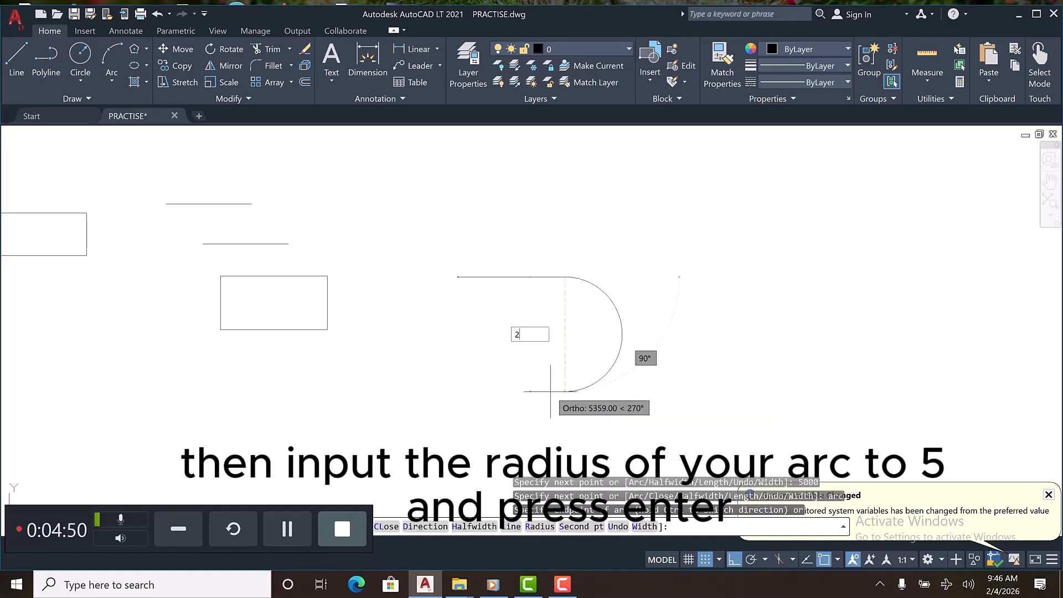
pyautogui.write('500')
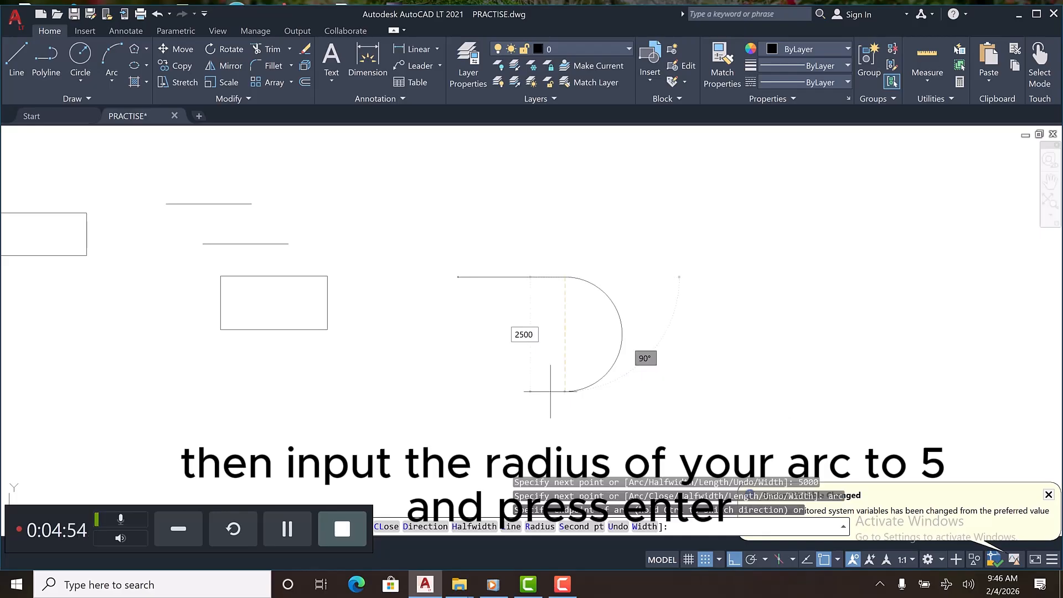
pyautogui.press('Return')
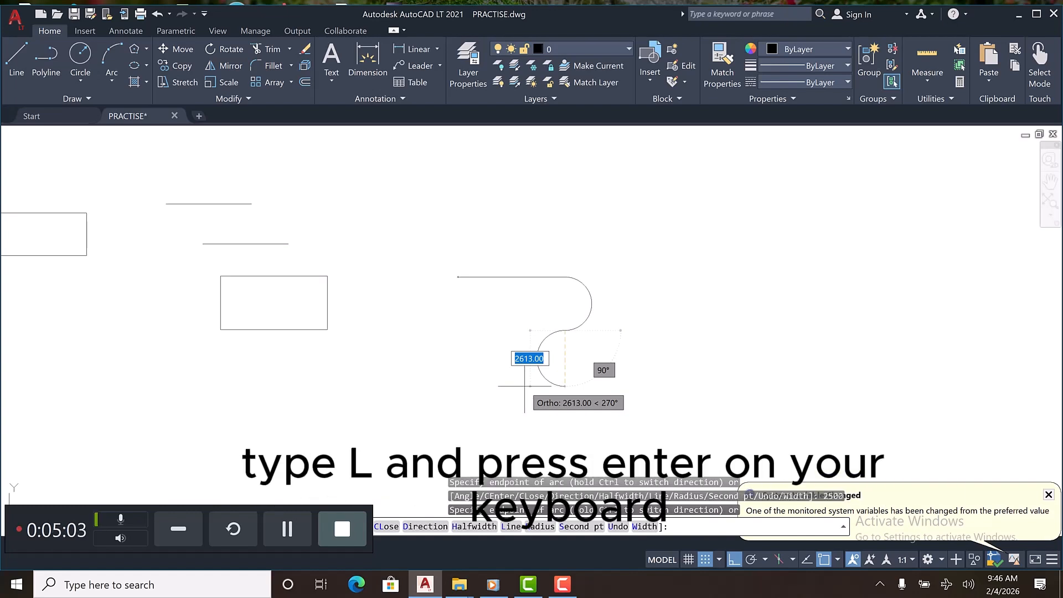
# Switch the polyline back to Line mode, draw a 5000-unit lower side leftward and finish the shape with the Close option
pyautogui.write('l')
pyautogui.press('Return')
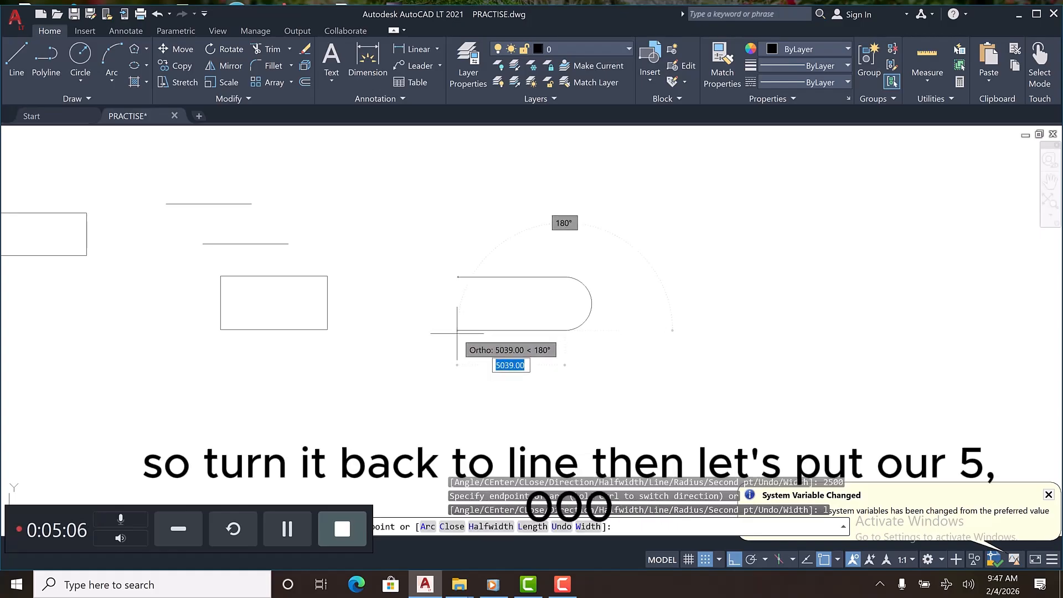
pyautogui.write('5000')
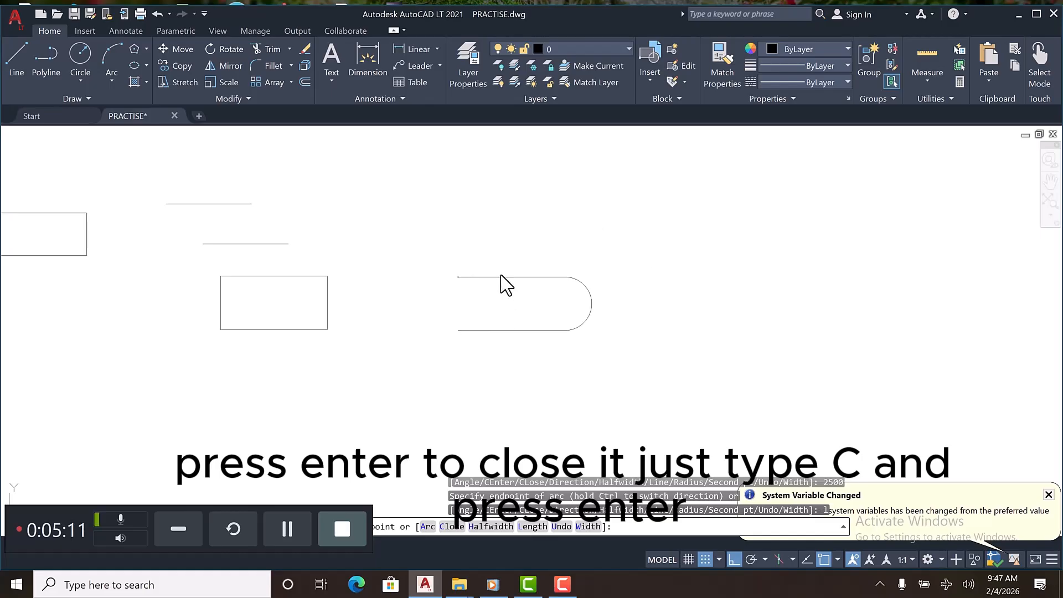
pyautogui.press('Return')
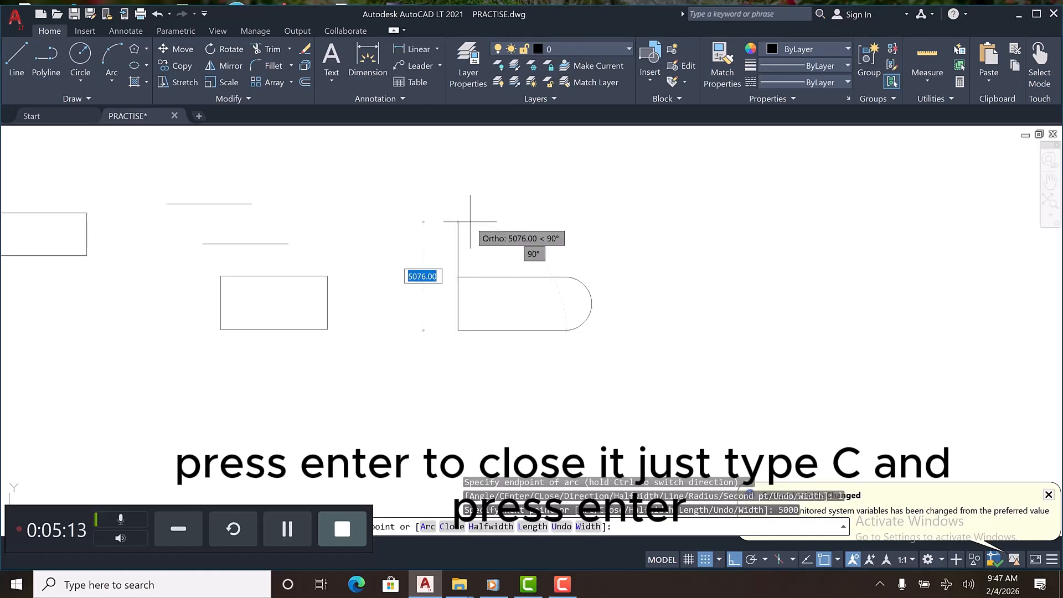
pyautogui.write('c')
pyautogui.press('Return')
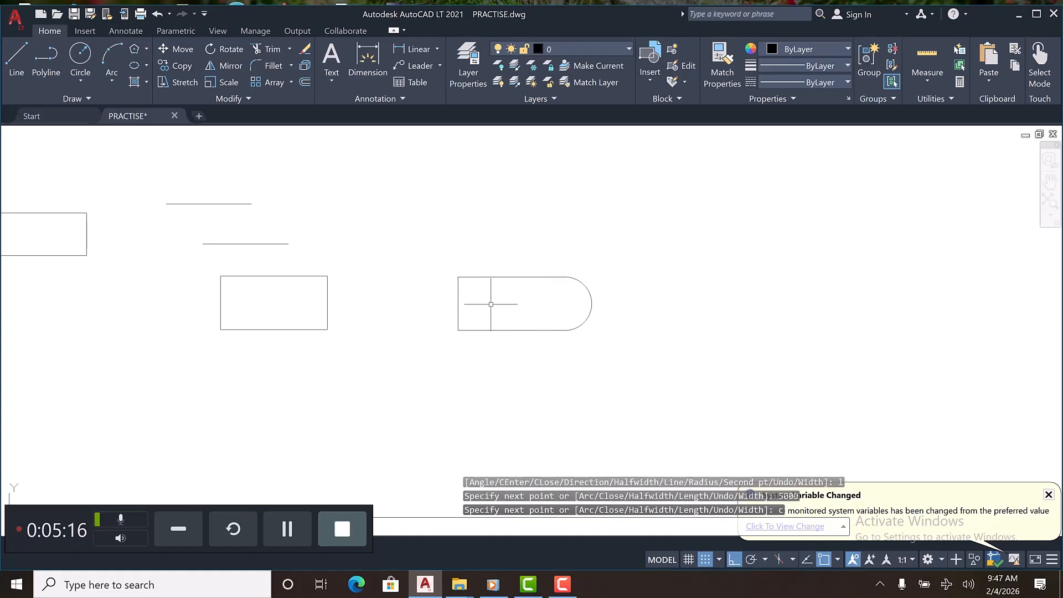
# Draw a circle by center and radius to the right of the round-ended shape, with a radius of 2500
pyautogui.scroll(-3, 492, 310)
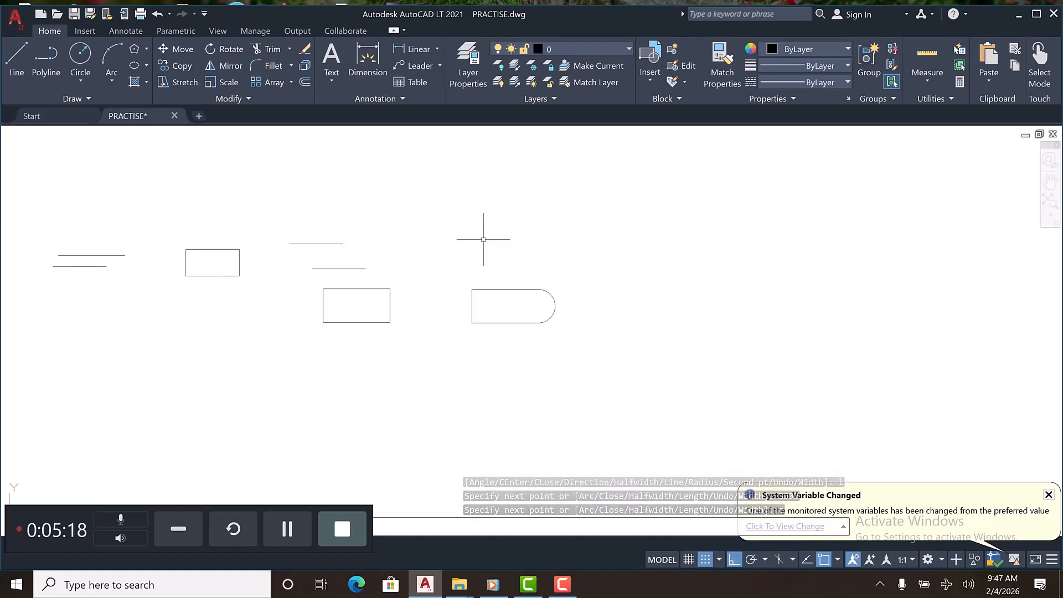
pyautogui.scroll(3, 483, 249)
pyautogui.scroll(-4, 205, 183)
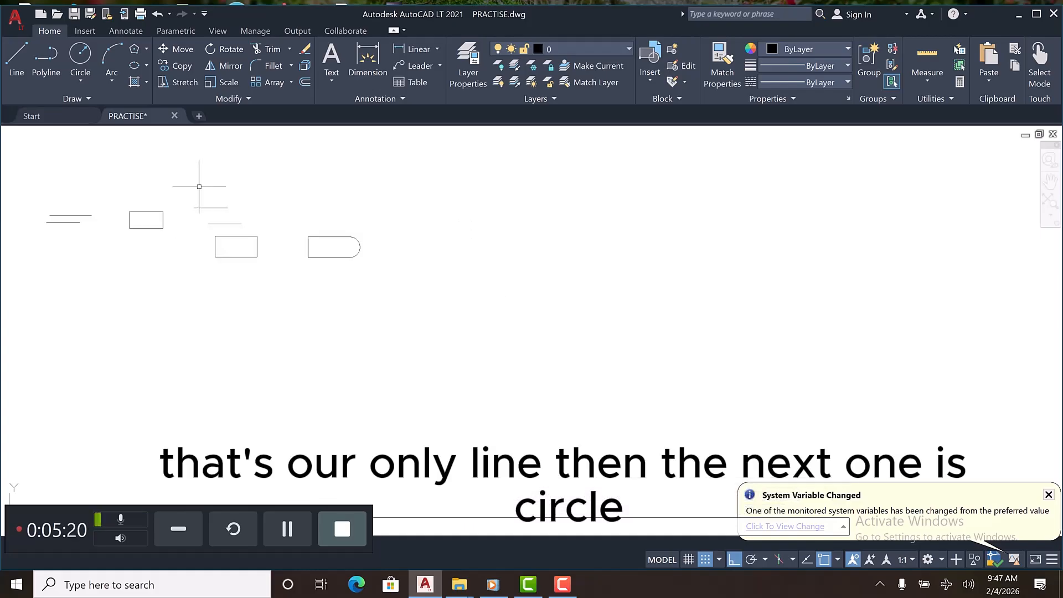
pyautogui.click(82, 48)
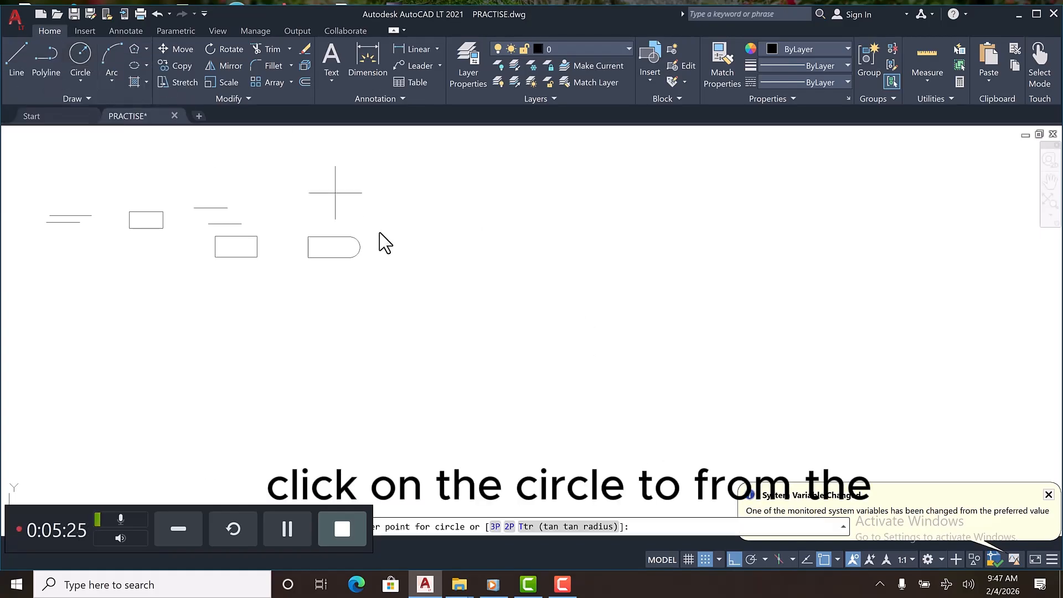
pyautogui.click(462, 272)
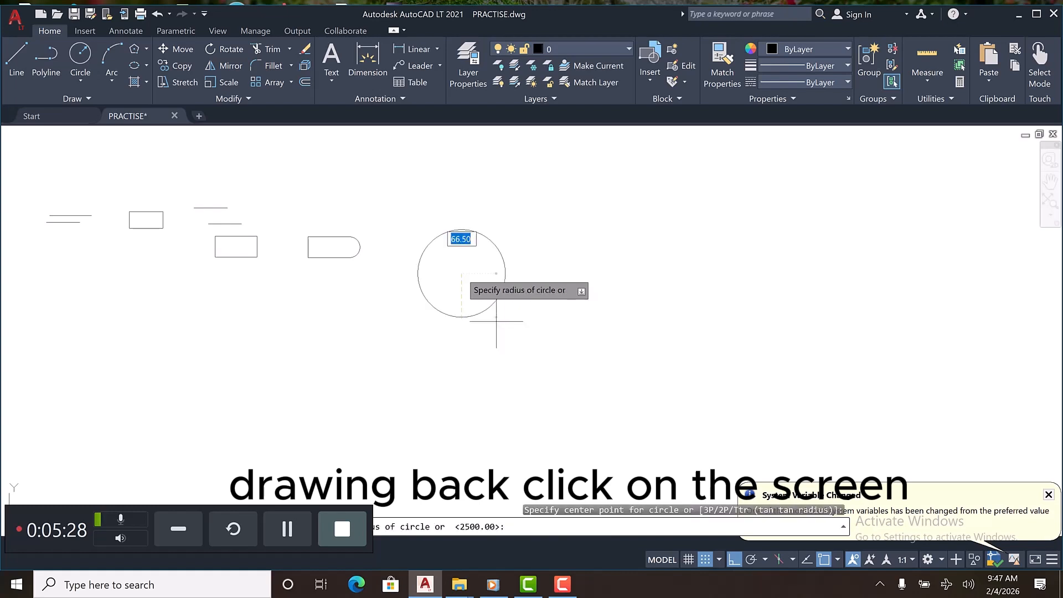
pyautogui.write('2')
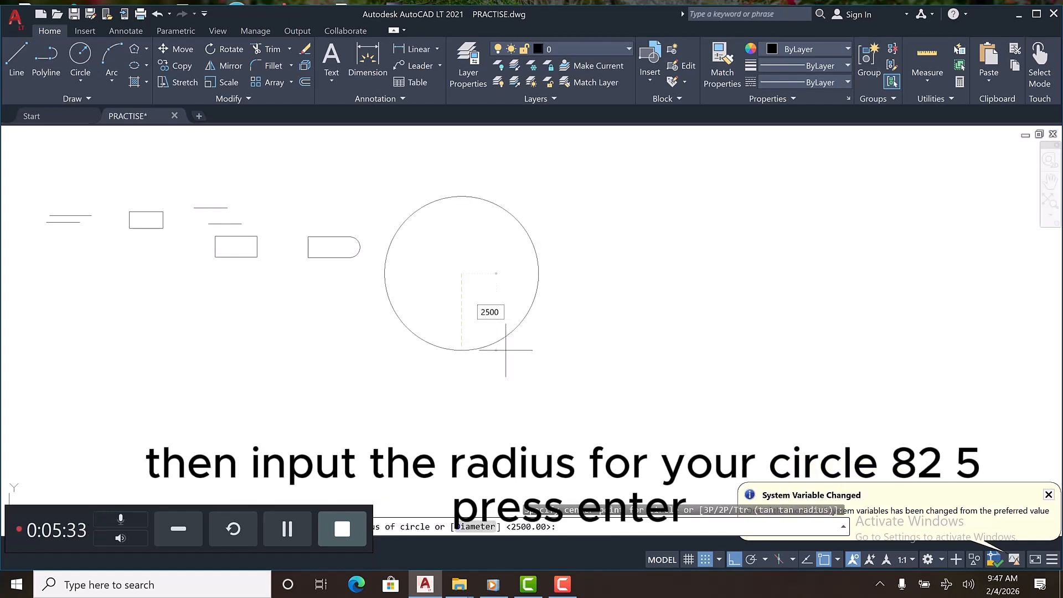
pyautogui.write('500')
pyautogui.press('Return')
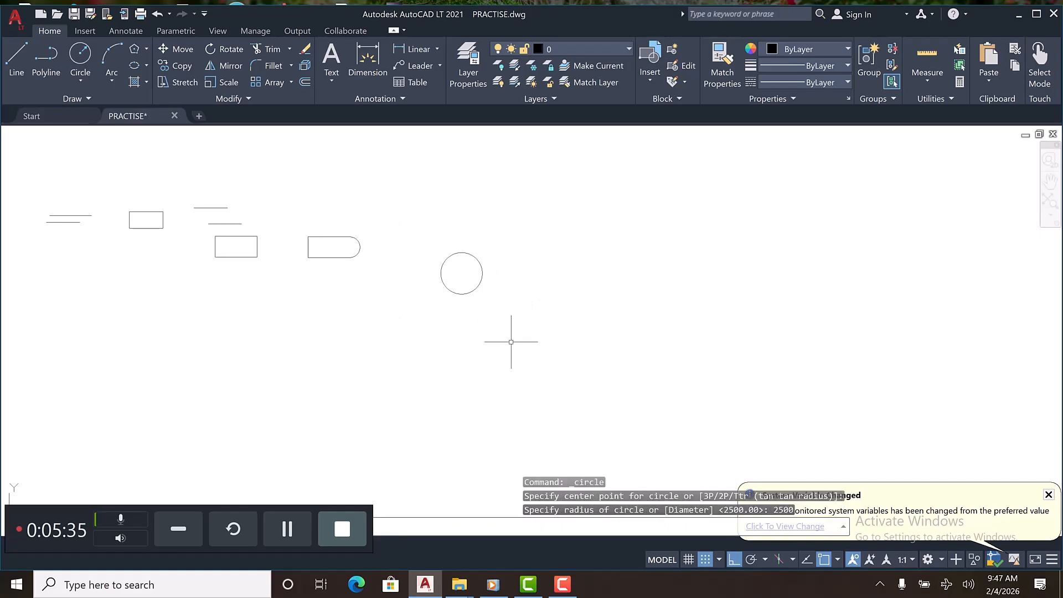
# Draw a second circle with the Center, Diameter method to the lower right of the first circle, with a diameter of 5000
pyautogui.scroll(2, 496, 282)
pyautogui.scroll(2, 496, 282)
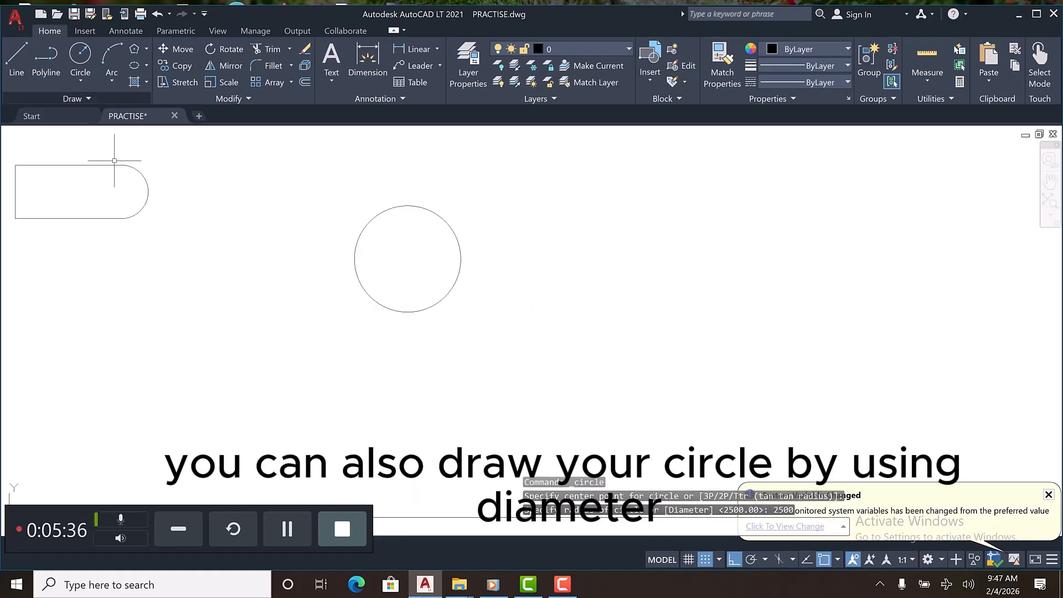
pyautogui.click(81, 86)
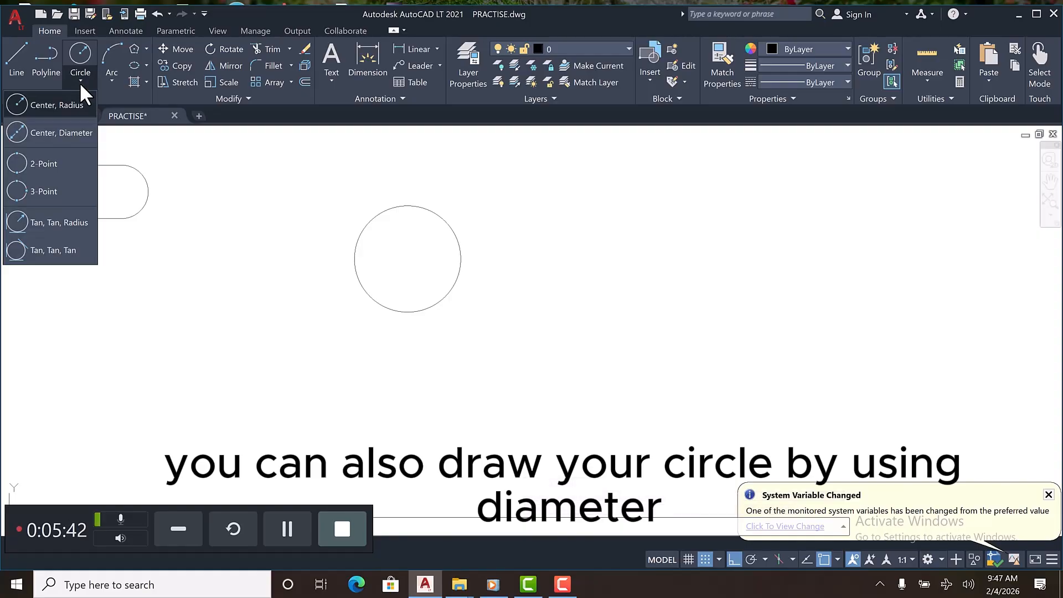
pyautogui.click(65, 135)
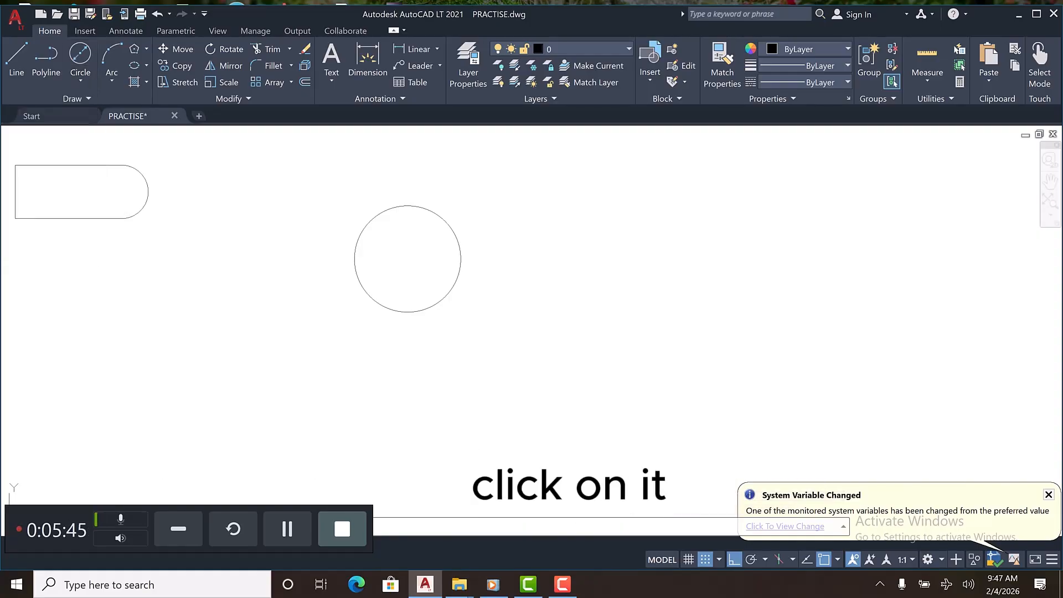
pyautogui.click(588, 302)
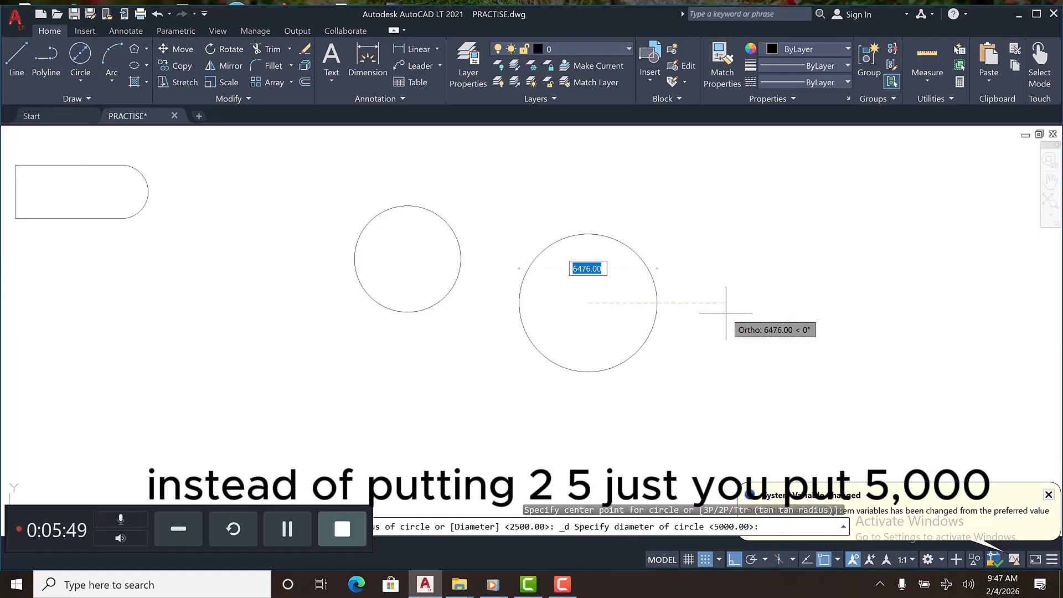
pyautogui.write('5000')
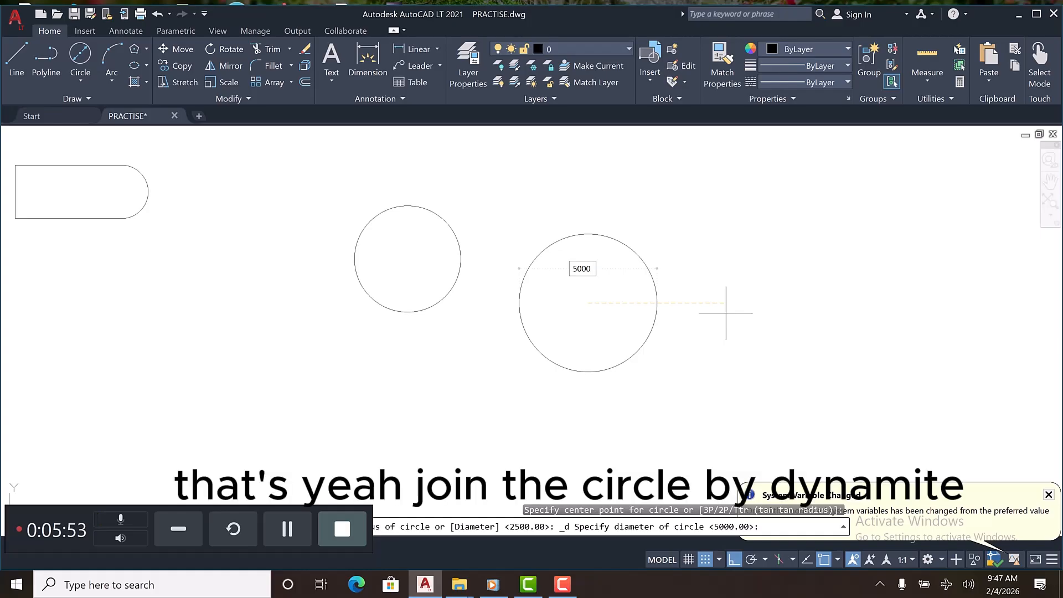
pyautogui.press('Return')
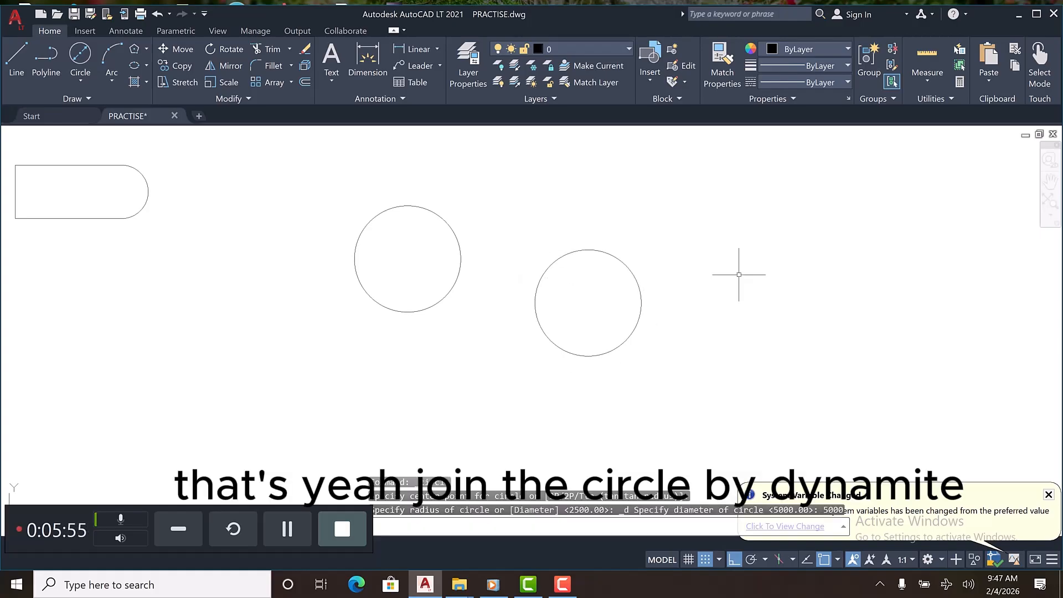
# Look over the Arc tool's alternative construction methods, including 3-Point and Start, Center, End, and cancel the command
pyautogui.scroll(-4, 527, 316)
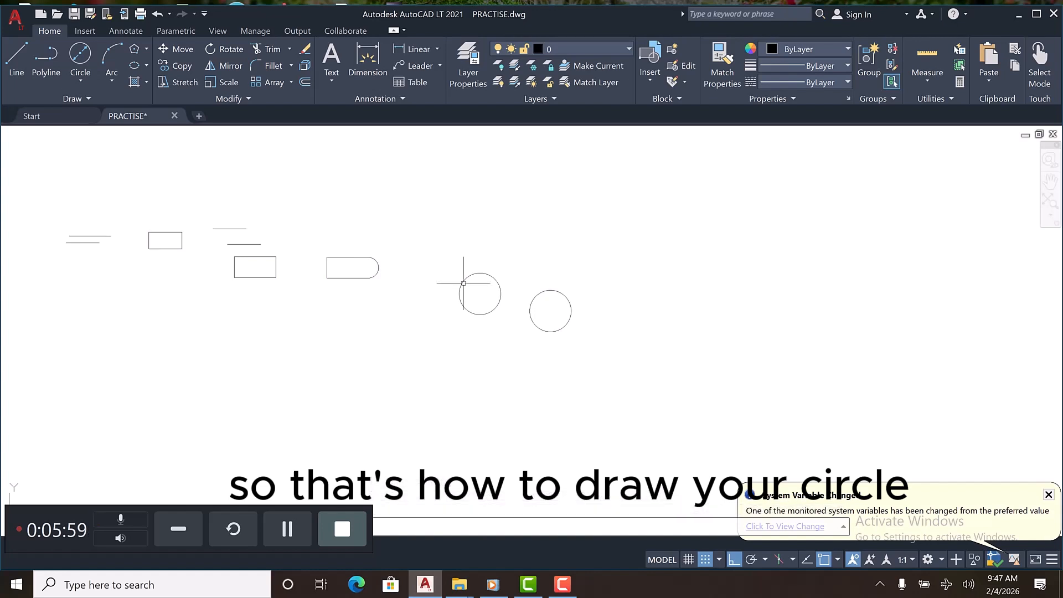
pyautogui.click(118, 55)
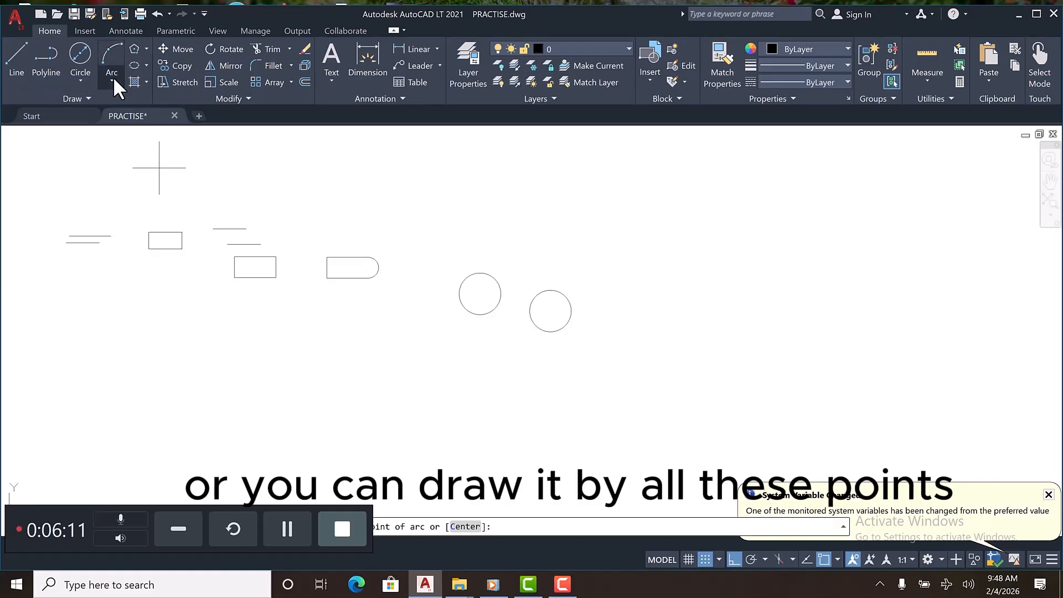
pyautogui.click(111, 77)
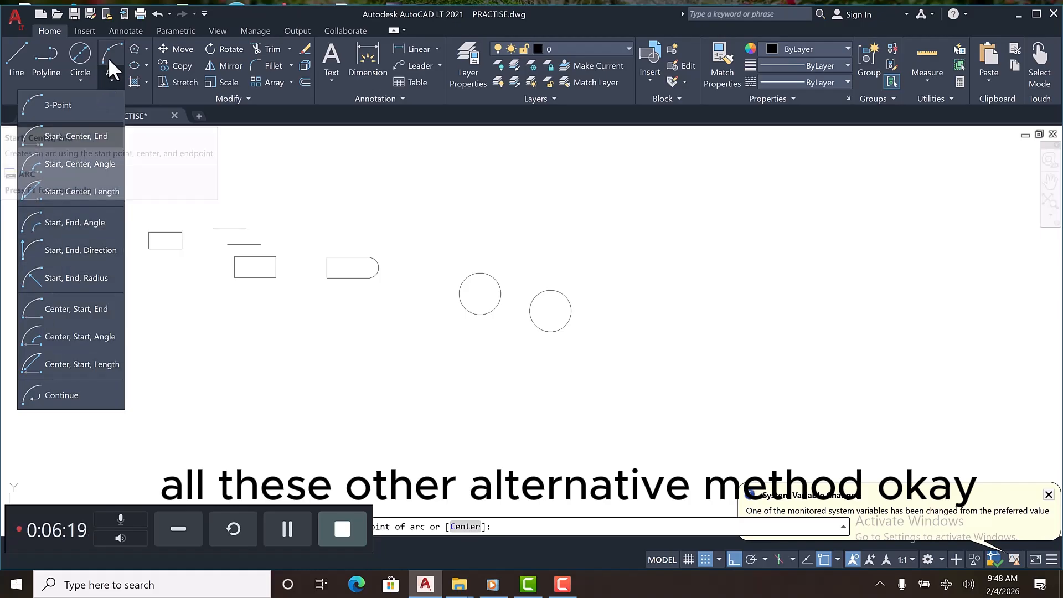
pyautogui.press('Escape')
# Draw a 3-point arc inside the rectangle left of the round-ended shape, from its lower-left corner through the top side's midpoint to its lower-right corner
pyautogui.press('Return')
pyautogui.scroll(2, 404, 305)
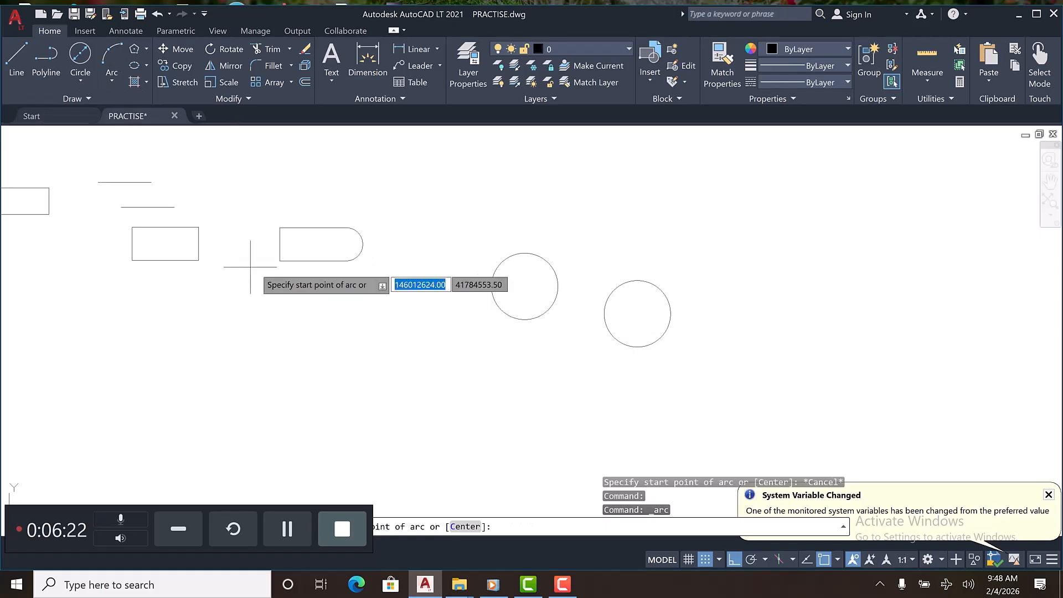
pyautogui.scroll(2, 158, 260)
pyautogui.scroll(2, 144, 259)
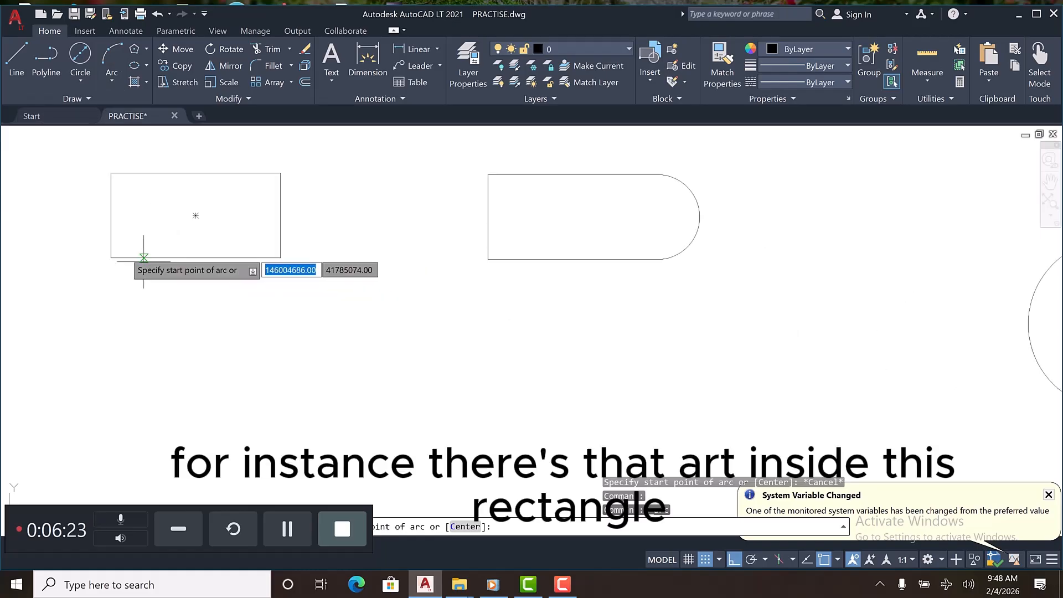
pyautogui.click(111, 258)
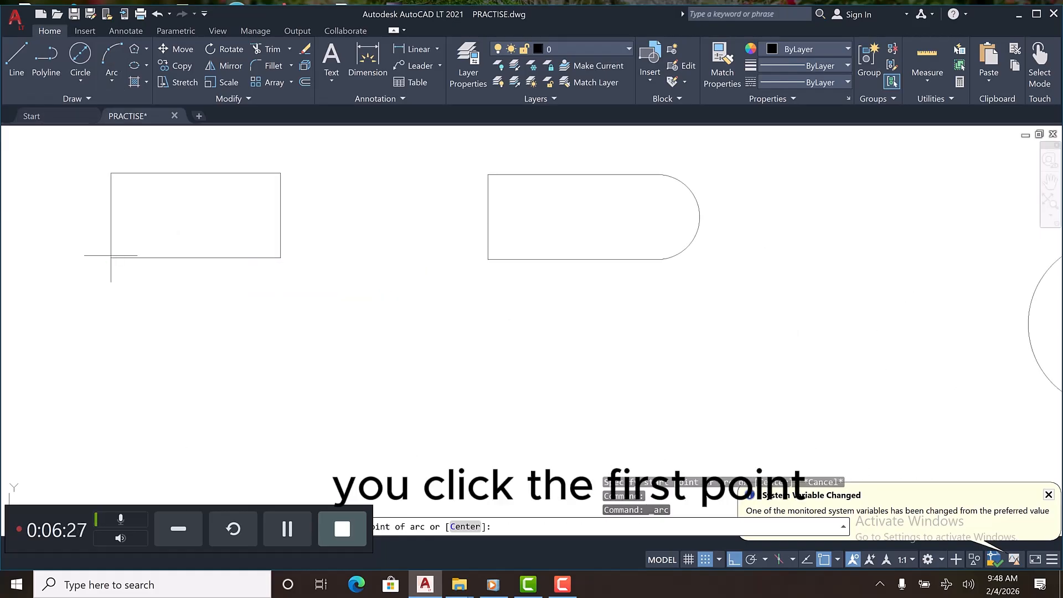
pyautogui.click(195, 172)
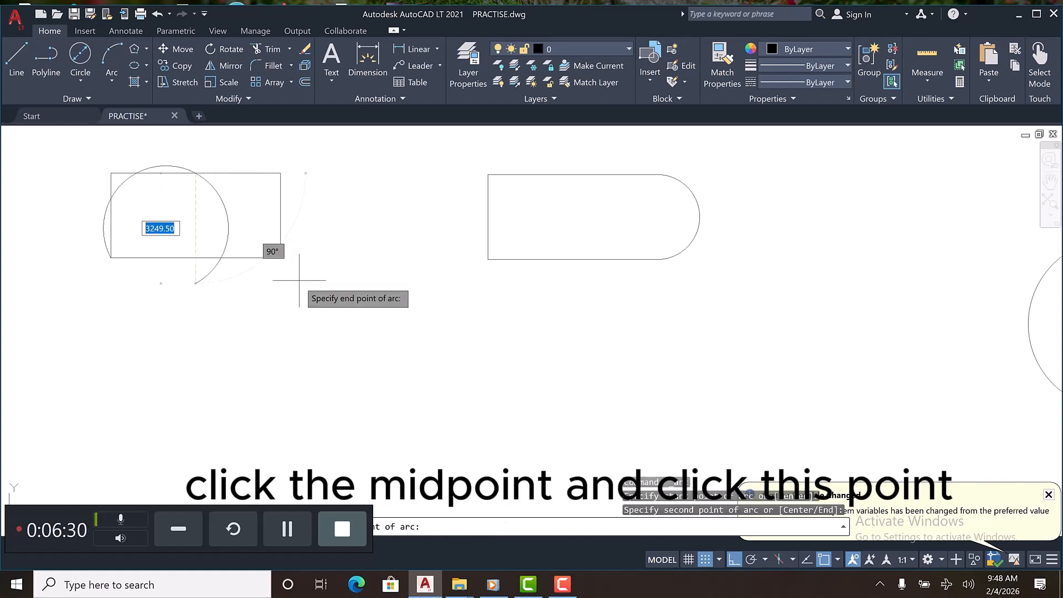
pyautogui.click(281, 258)
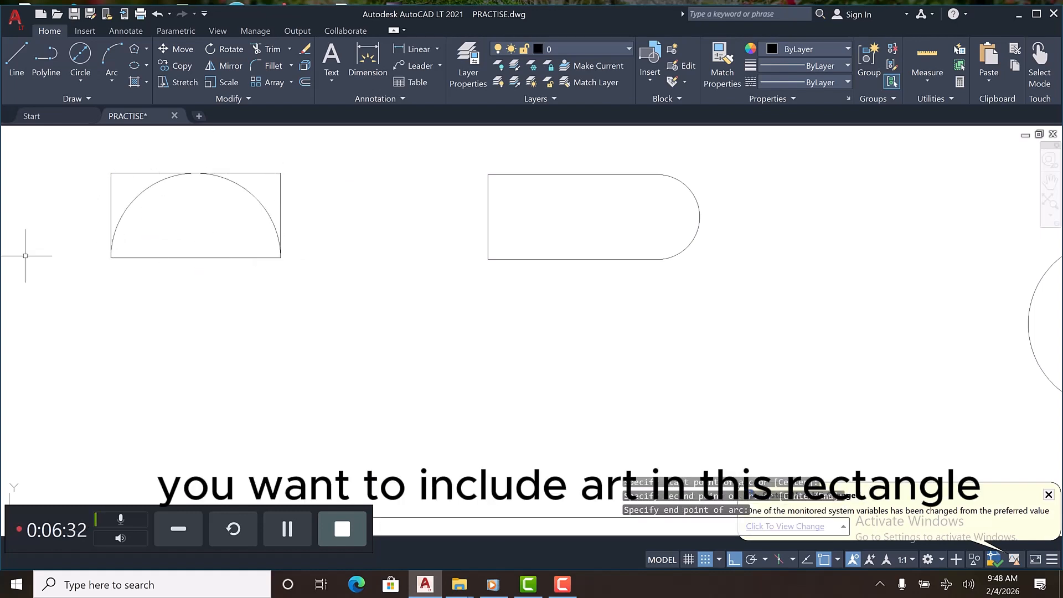
pyautogui.scroll(-4, 281, 313)
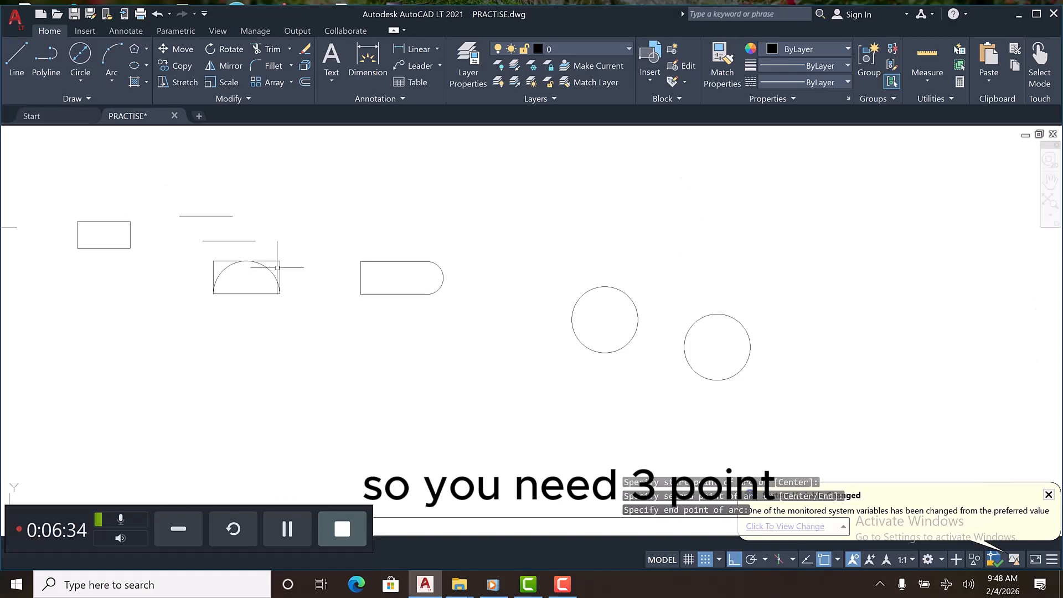
# Draw a horizontal line 4000 units long to the right in the empty area below the rectangle containing the arc
pyautogui.click(17, 54)
pyautogui.scroll(2, 320, 365)
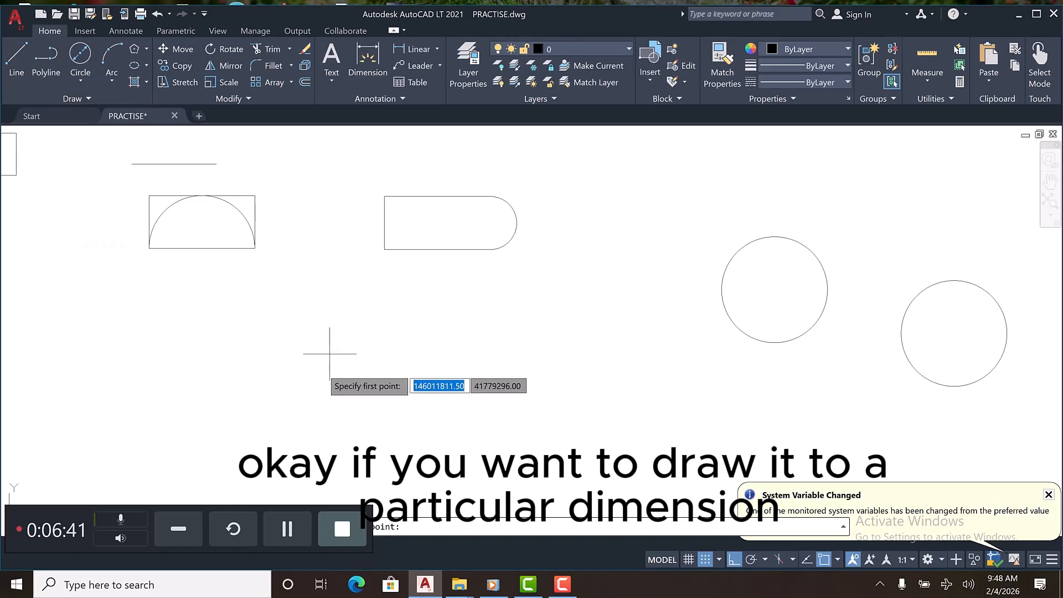
pyautogui.click(280, 339)
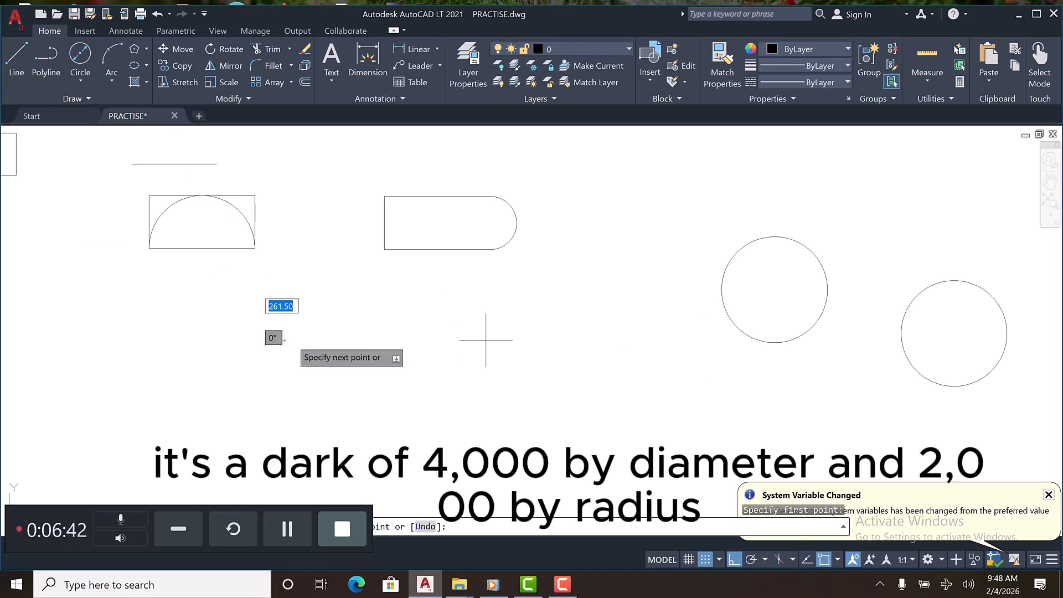
pyautogui.write('4000')
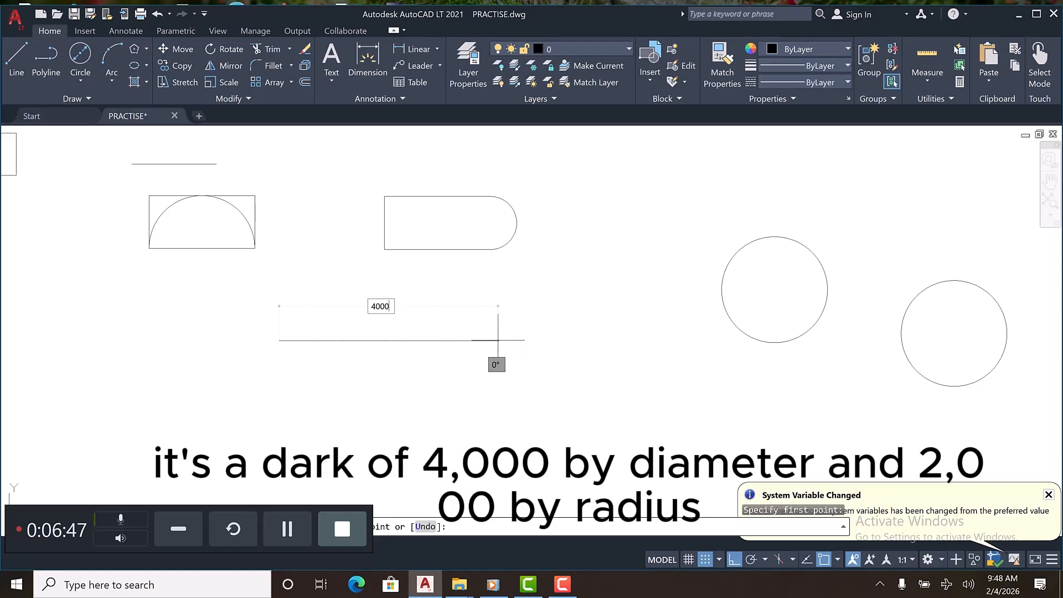
pyautogui.press('Return')
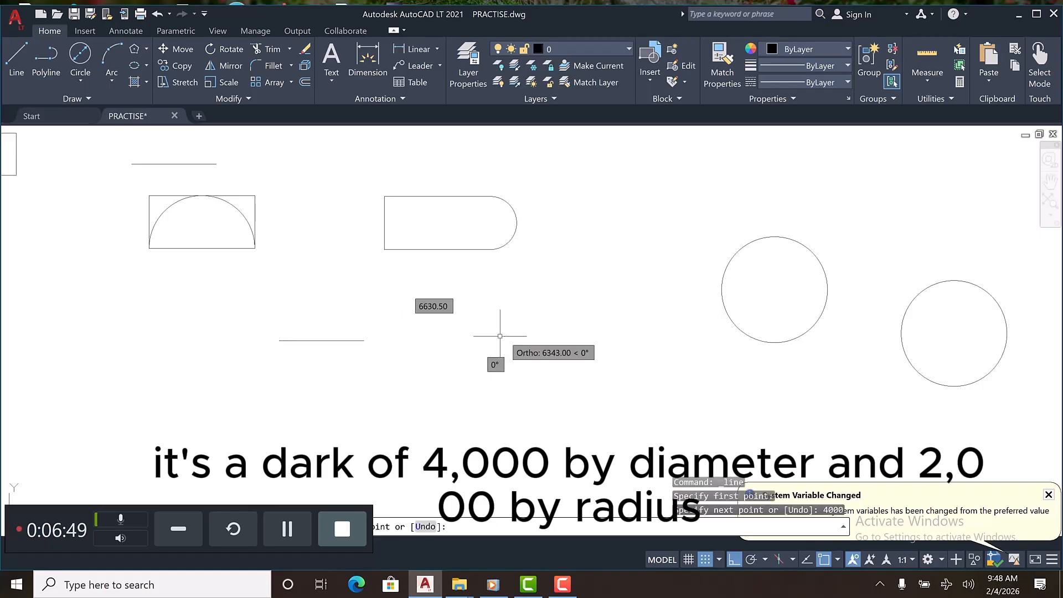
pyautogui.press('Escape')
# Draw a vertical line 2000 units upward from the midpoint of the 4000-unit line
pyautogui.press('Return')
pyautogui.scroll(6, 365, 376)
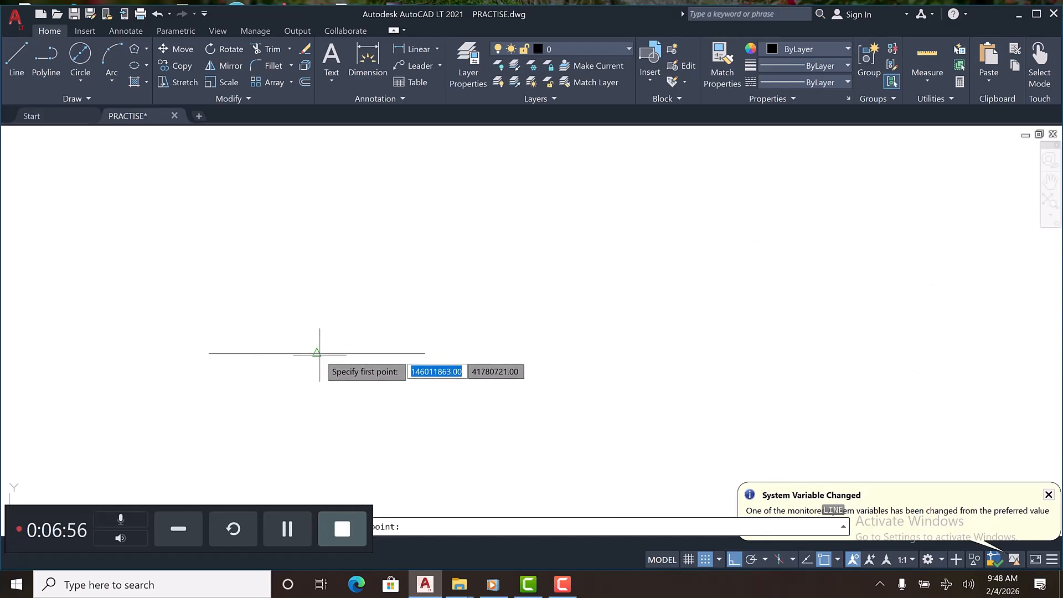
pyautogui.click(317, 353)
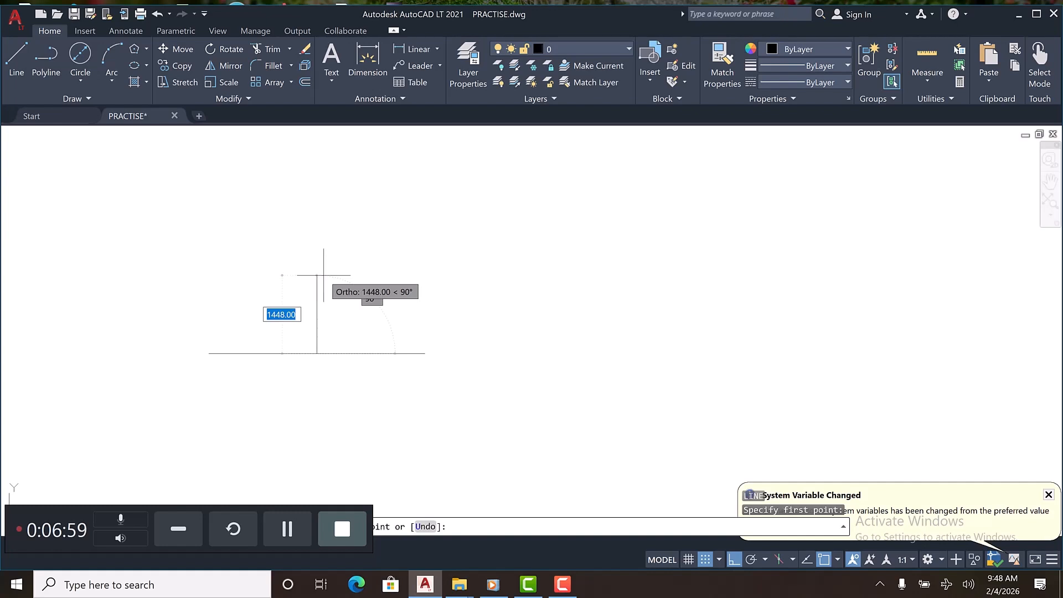
pyautogui.write('2')
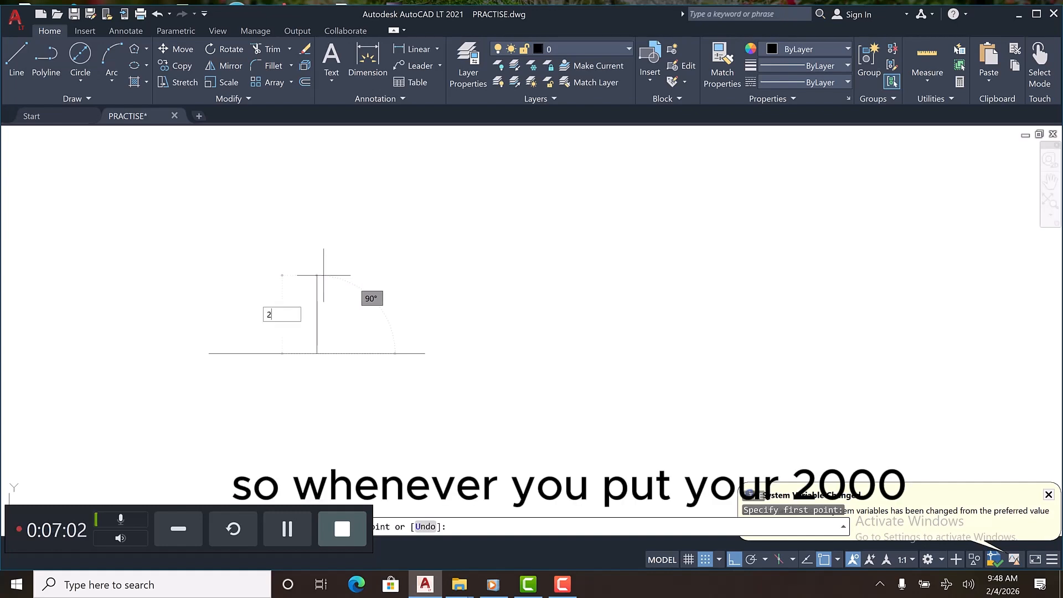
pyautogui.write('000')
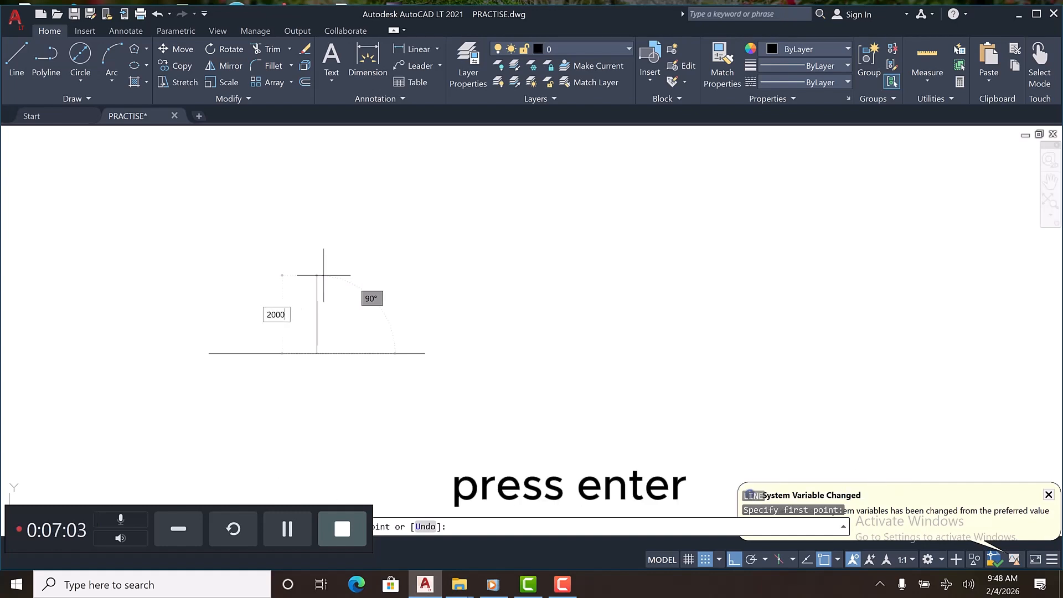
pyautogui.press('Return')
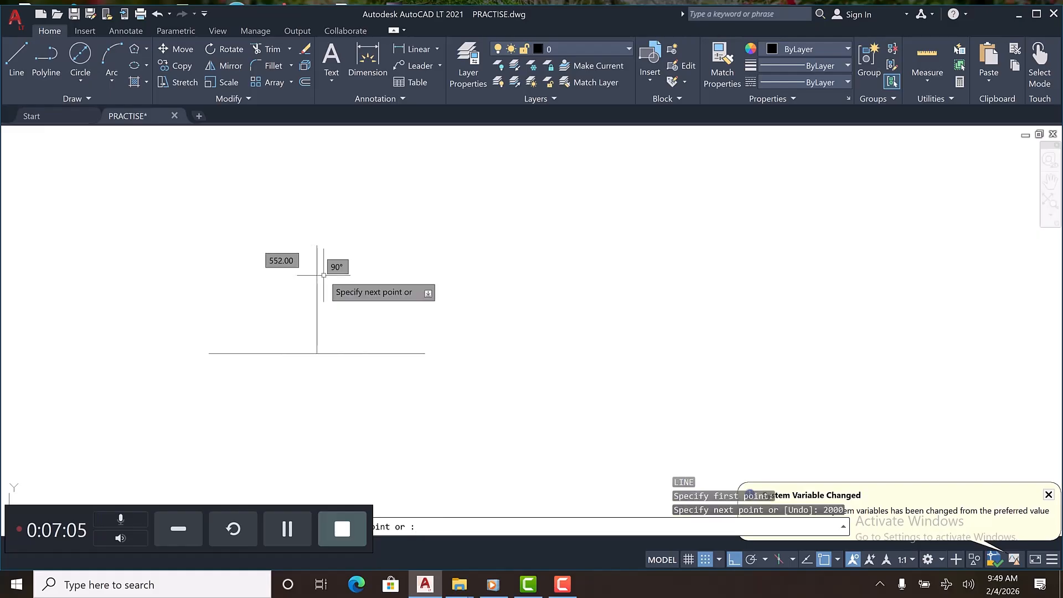
pyautogui.press('Escape')
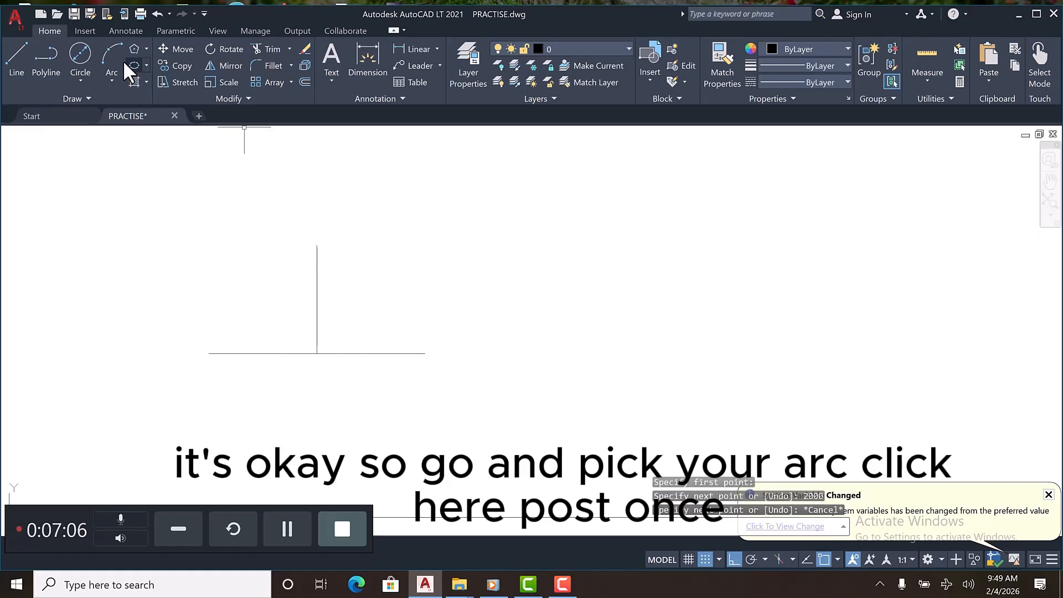
# Draw a 3-point arc from the base line's left endpoint through the vertical line's top endpoint to the base line's right endpoint
pyautogui.click(106, 49)
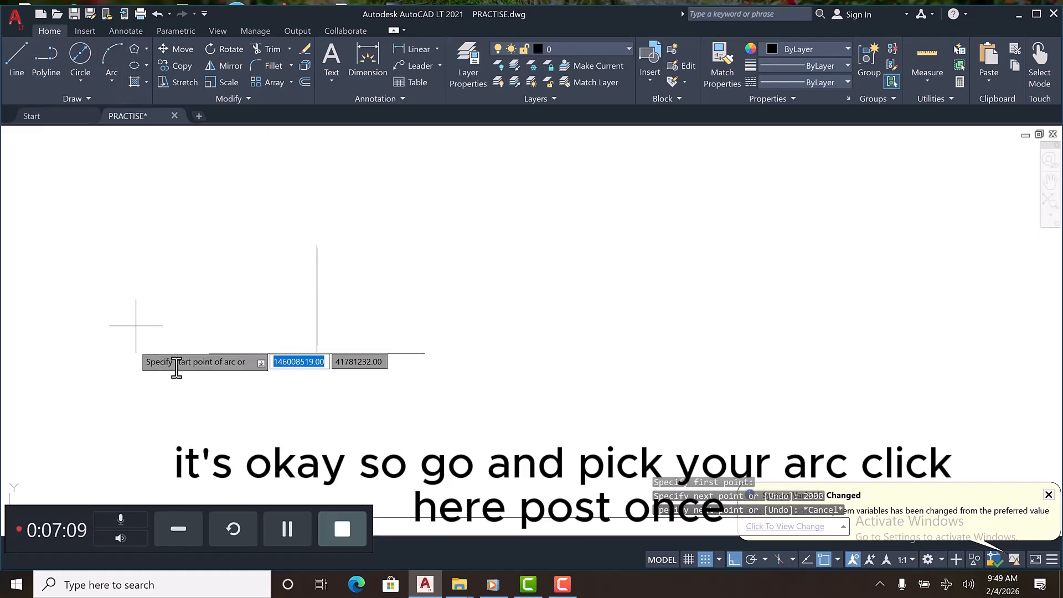
pyautogui.click(208, 352)
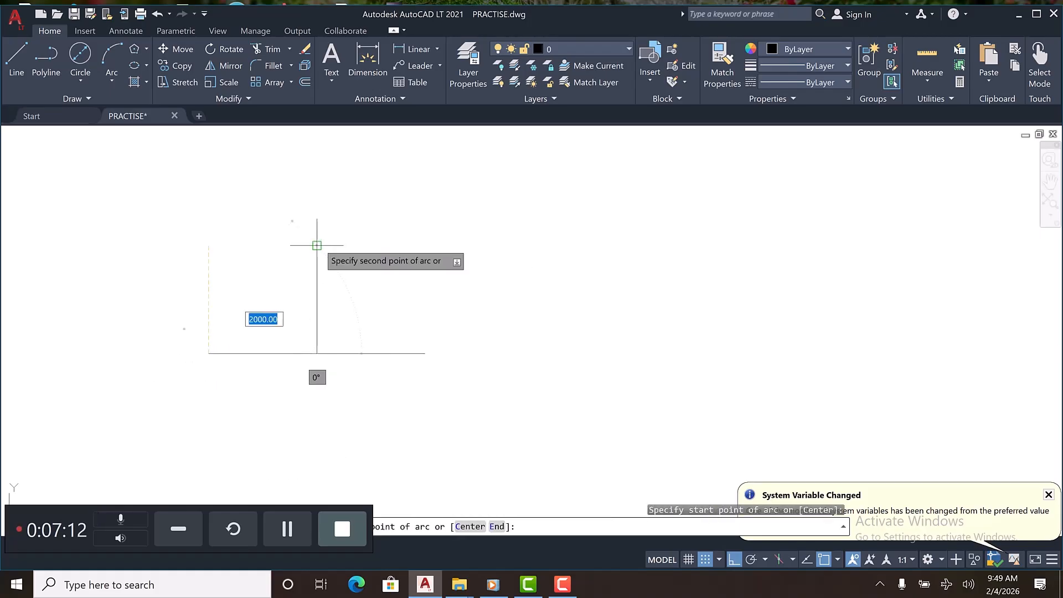
pyautogui.click(318, 245)
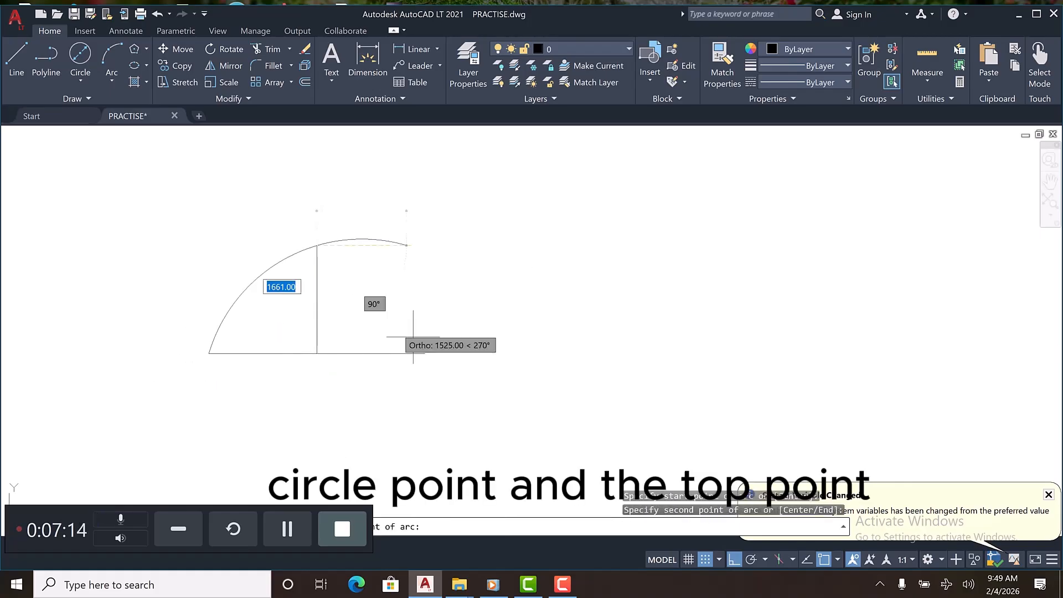
pyautogui.click(425, 352)
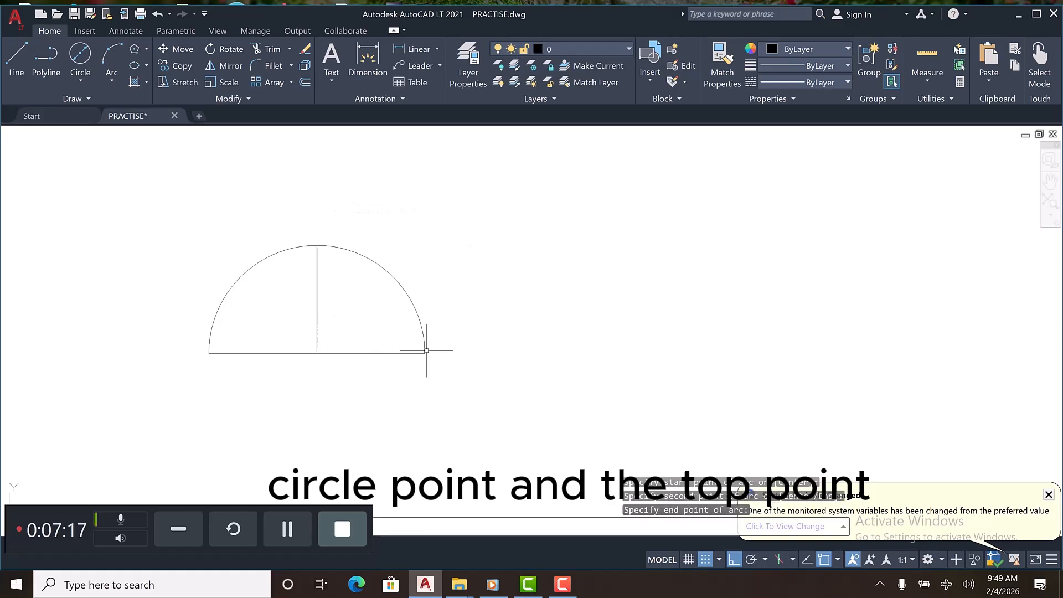
pyautogui.scroll(-5, 504, 316)
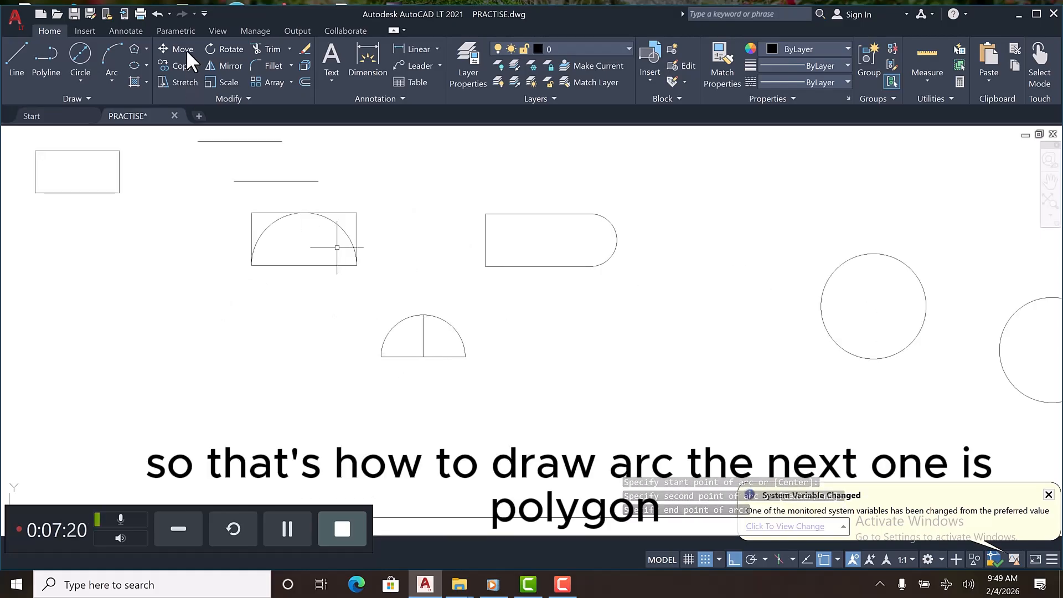
# Draw an 8-sided polygon between the half circle and the first circle, using Inscribed in circle with a radius of 2500
pyautogui.click(137, 53)
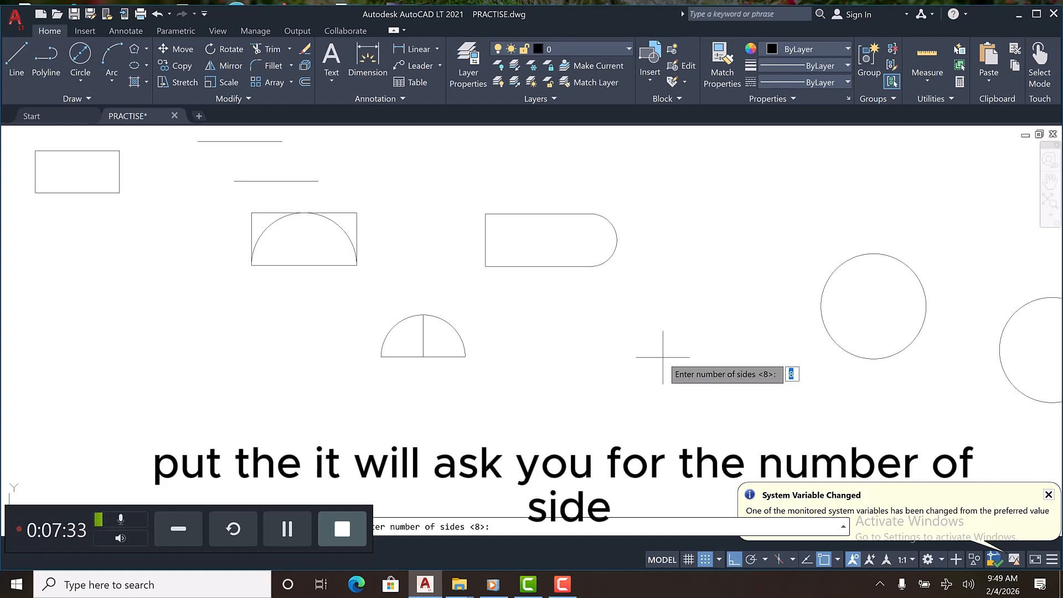
pyautogui.write('8')
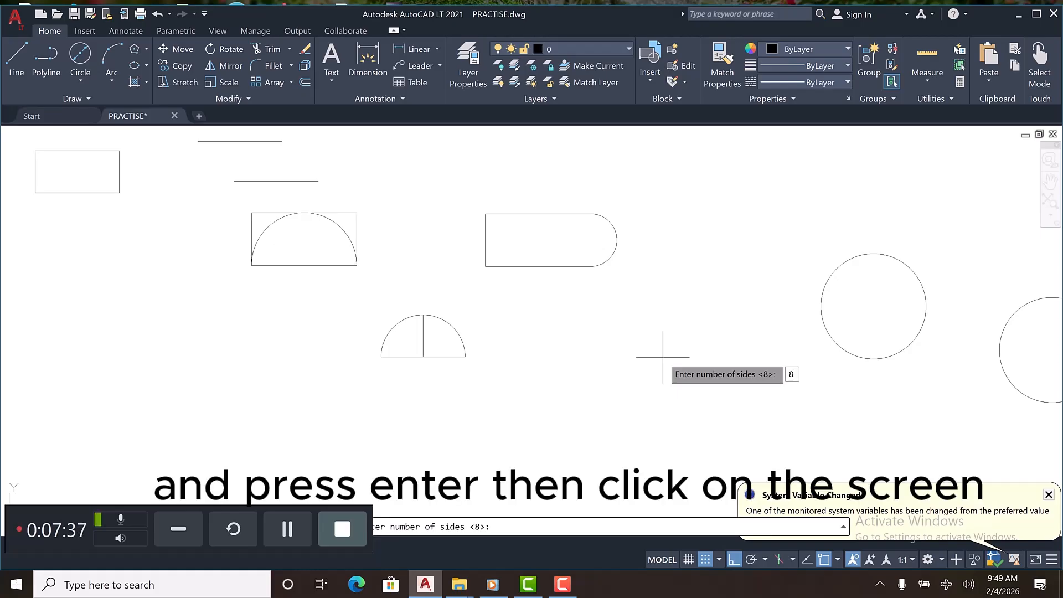
pyautogui.press('Return')
pyautogui.click(643, 361)
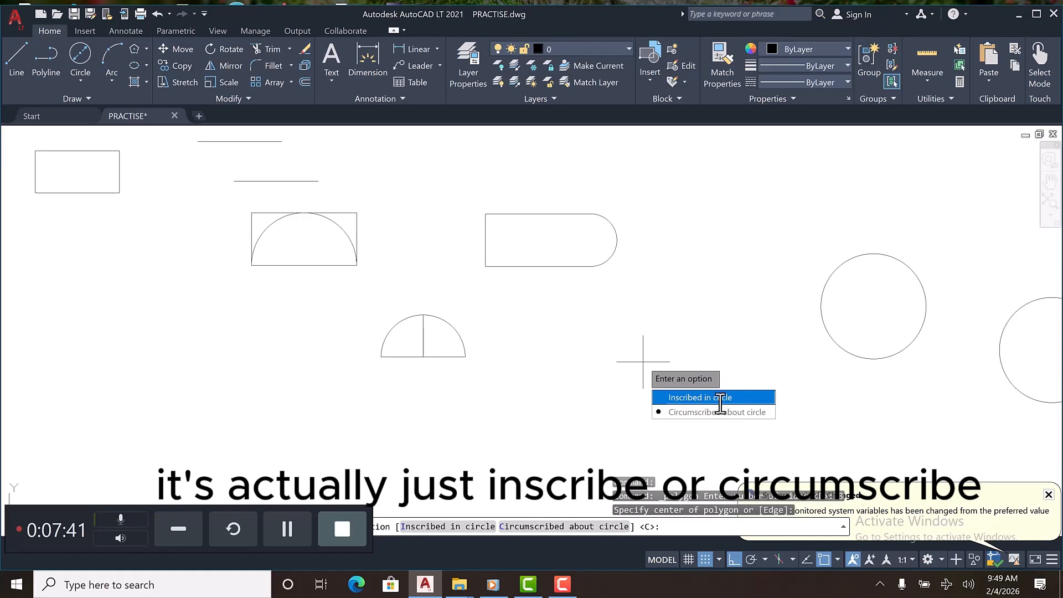
pyautogui.click(719, 398)
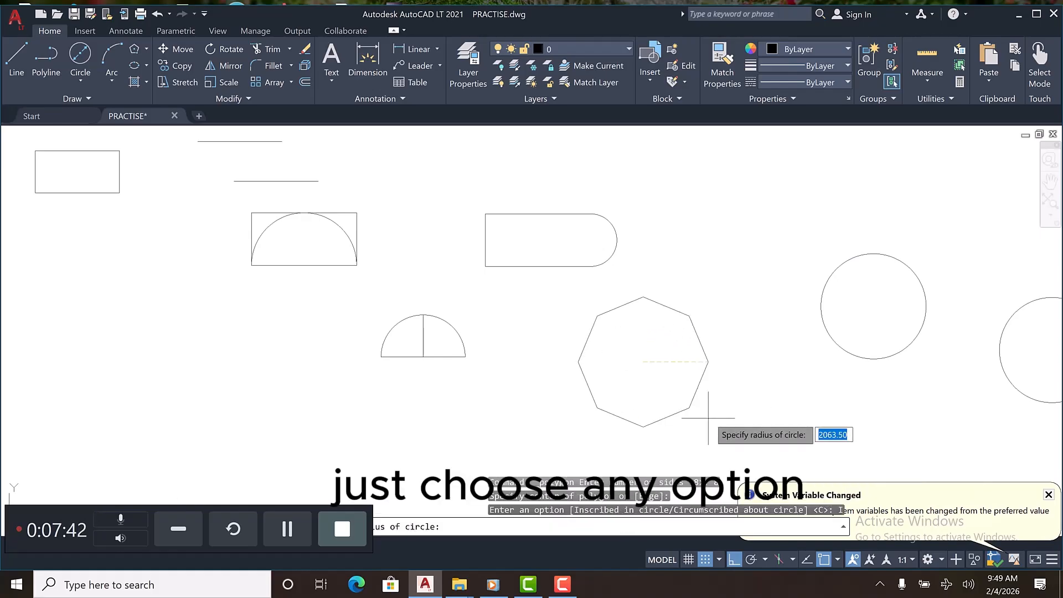
pyautogui.write('2')
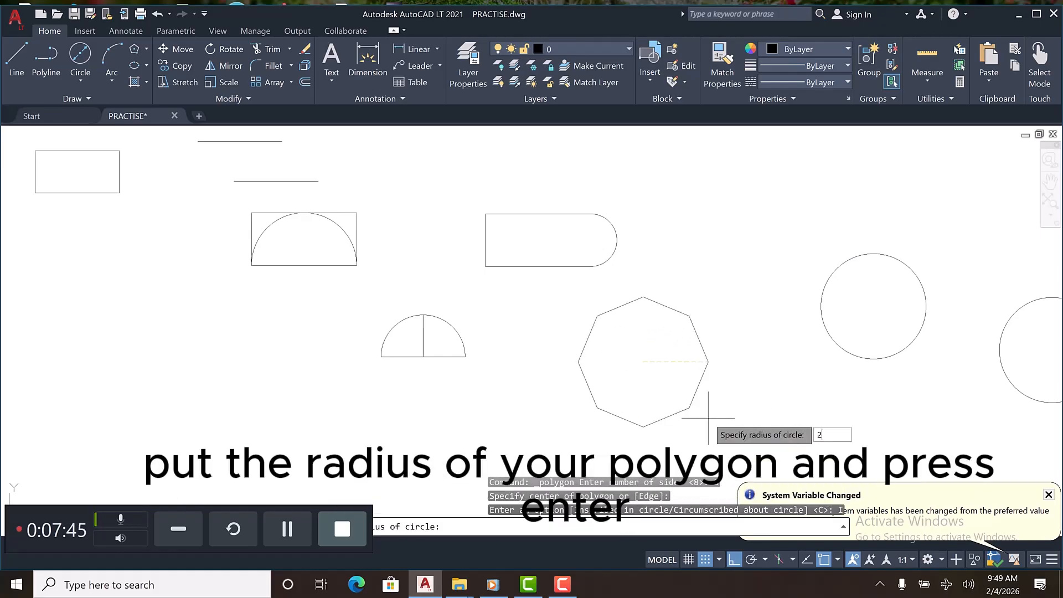
pyautogui.write('500')
pyautogui.press('Return')
pyautogui.scroll(-4, 51, 212)
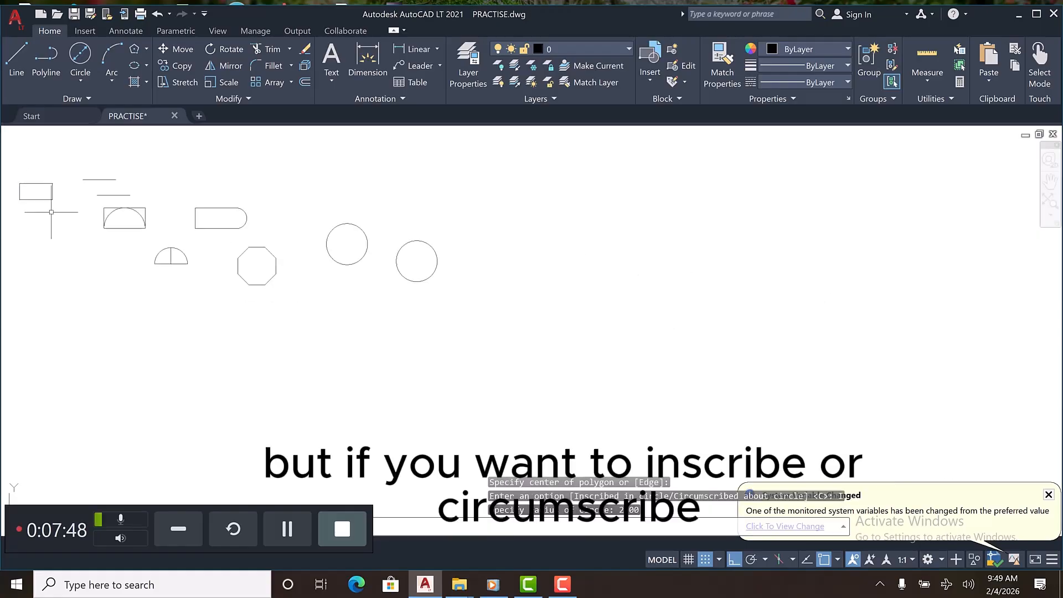
# Draw a 7-sided polygon centered in the first circle, using Inscribed in circle with a radius of 2000
pyautogui.scroll(4, 299, 203)
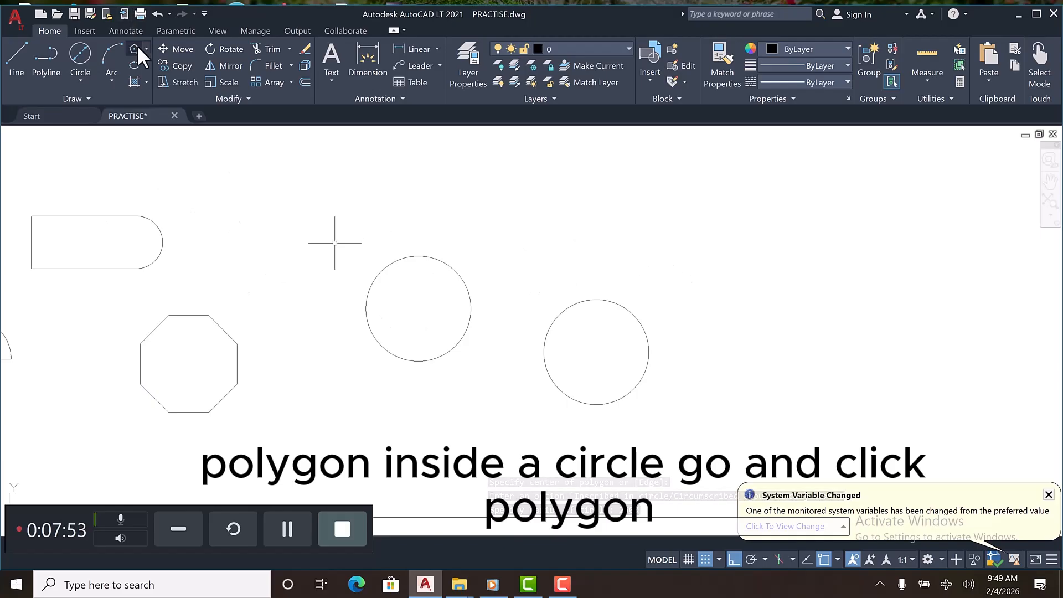
pyautogui.press('Return')
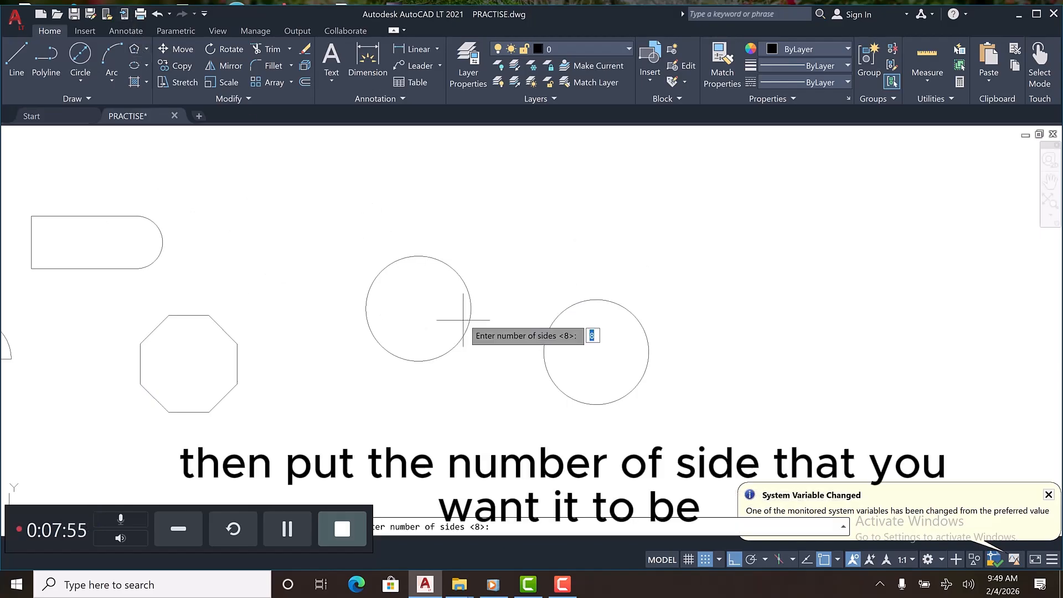
pyautogui.write('7')
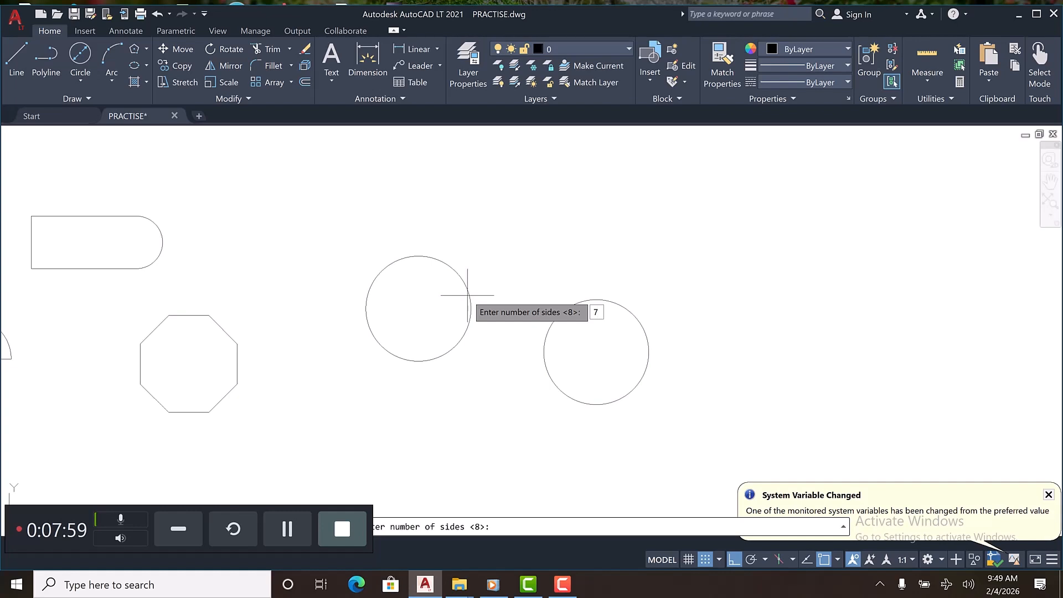
pyautogui.press('Return')
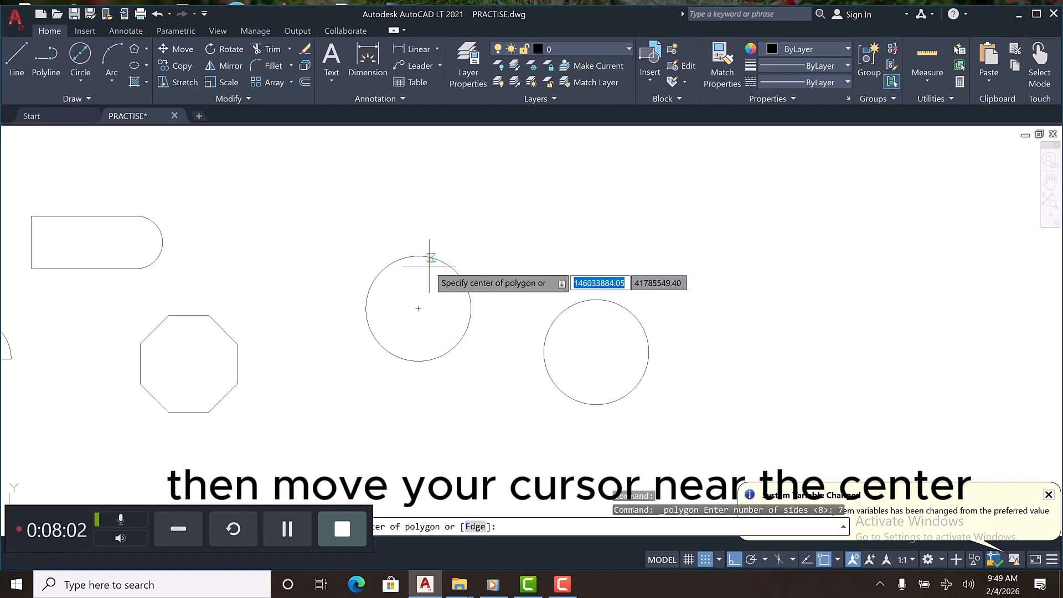
pyautogui.click(419, 307)
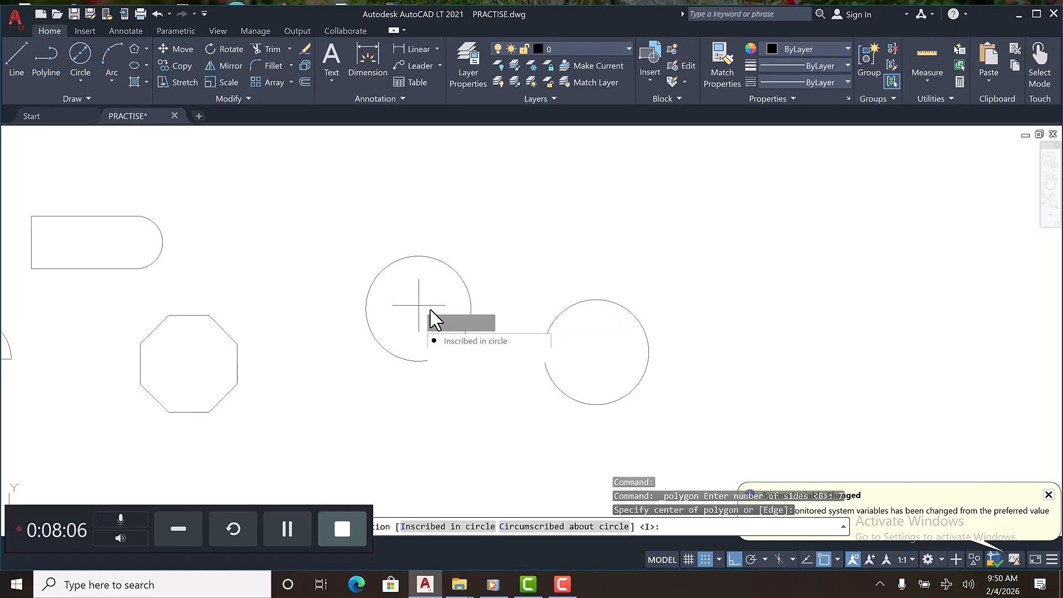
pyautogui.click(445, 341)
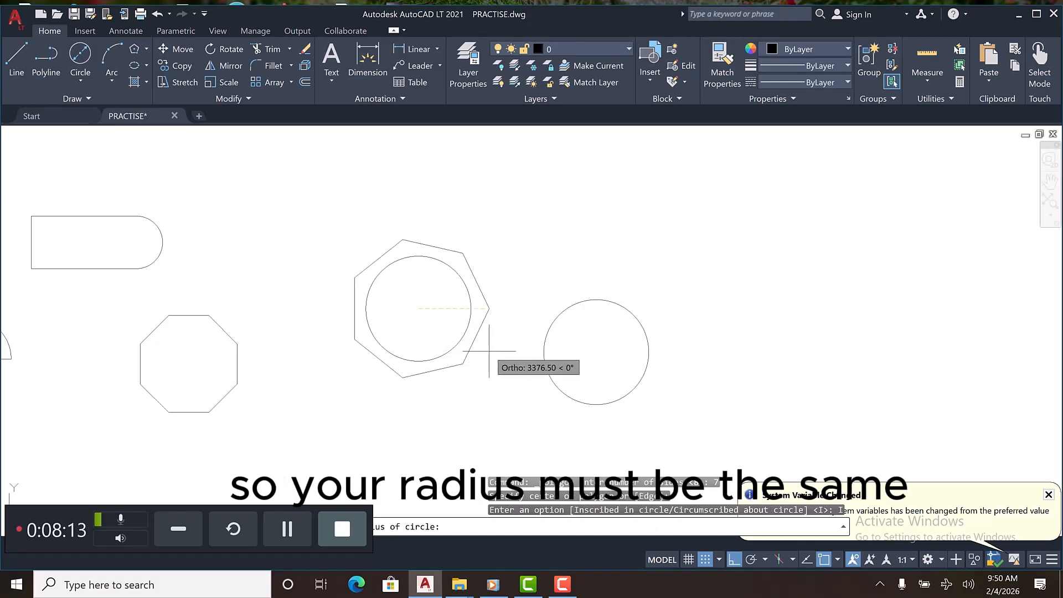
pyautogui.write('200')
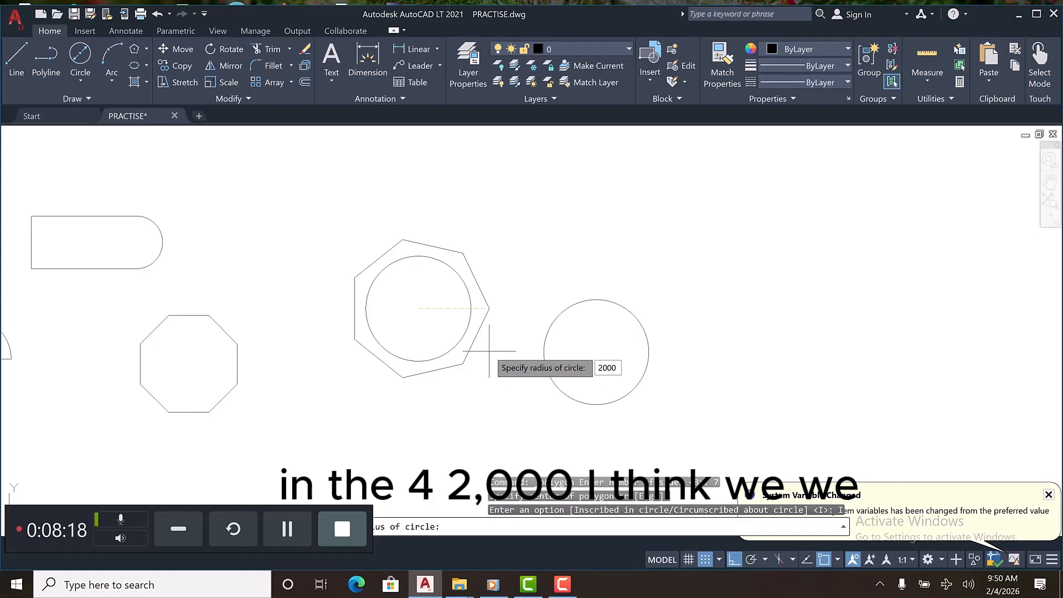
pyautogui.write('0')
pyautogui.press('Return')
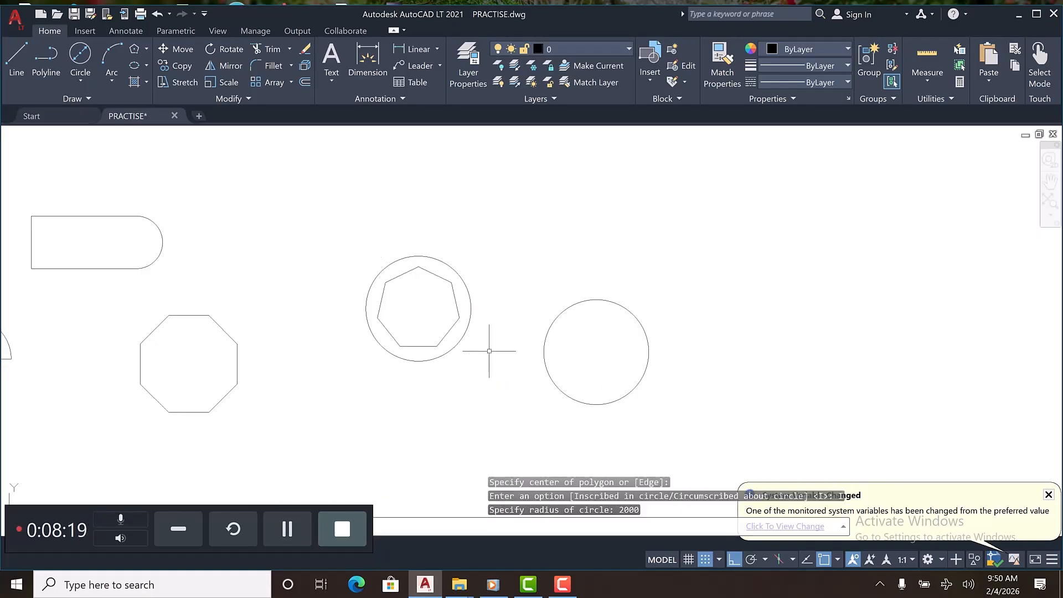
# Add a radius dimension to the empty second circle, placing its text inside the circle
pyautogui.scroll(4, 487, 351)
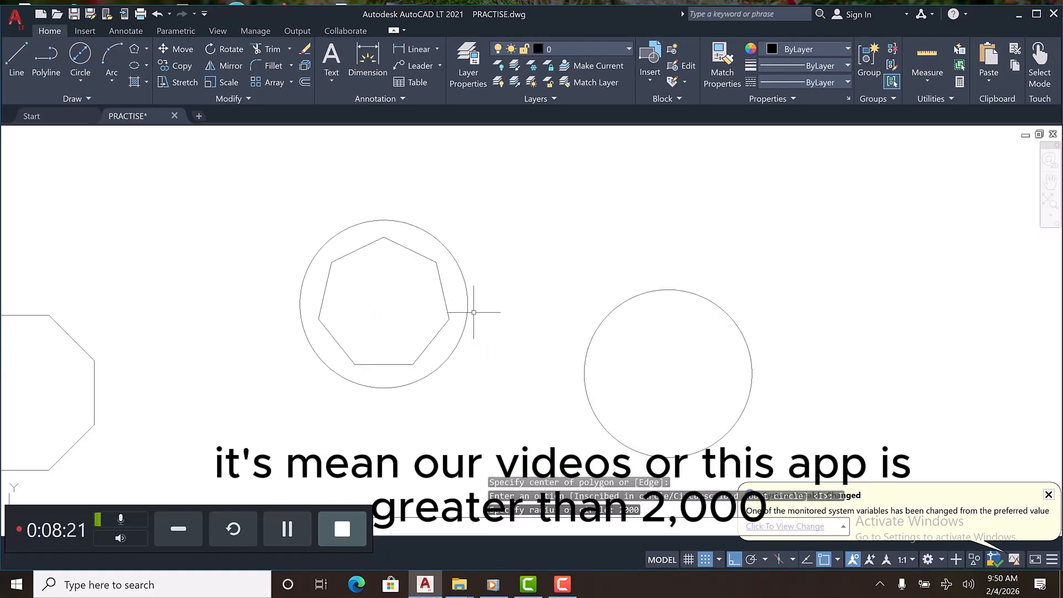
pyautogui.scroll(-4, 434, 280)
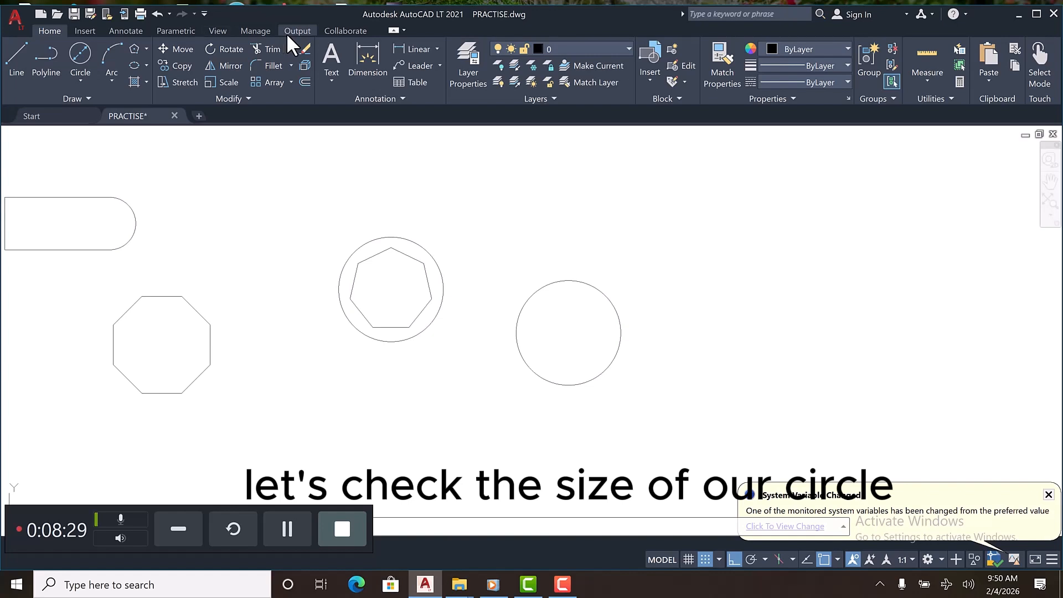
pyautogui.click(437, 49)
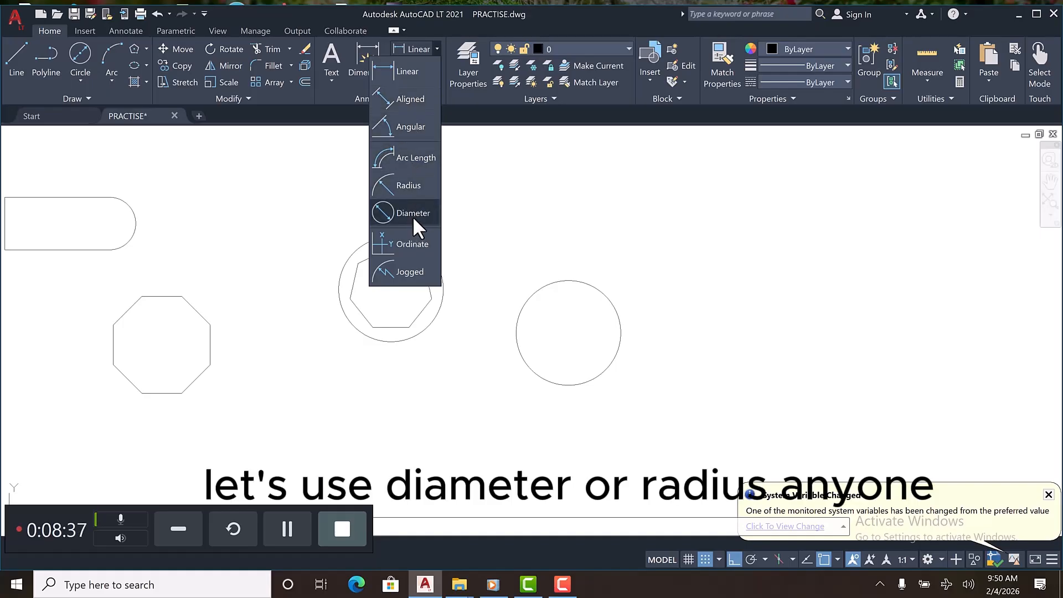
pyautogui.click(414, 187)
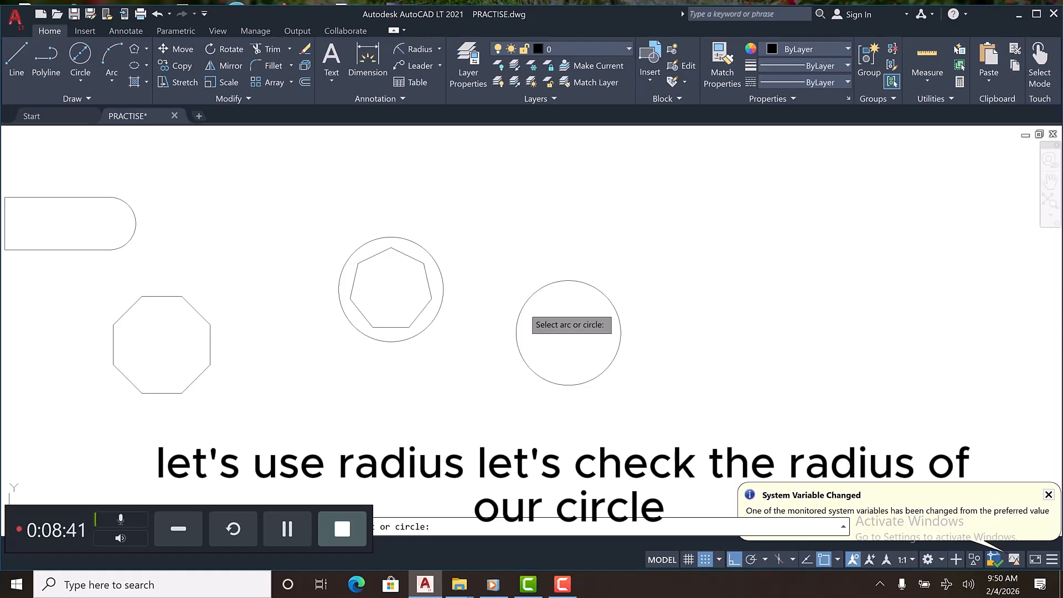
pyautogui.click(522, 304)
pyautogui.scroll(4, 550, 327)
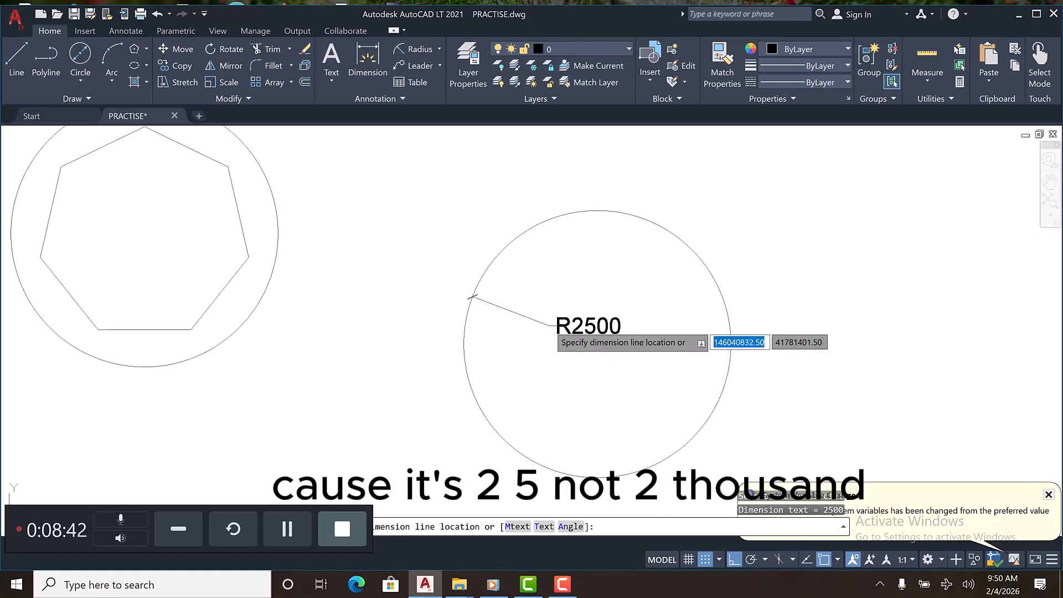
pyautogui.click(550, 326)
pyautogui.scroll(-2, 475, 233)
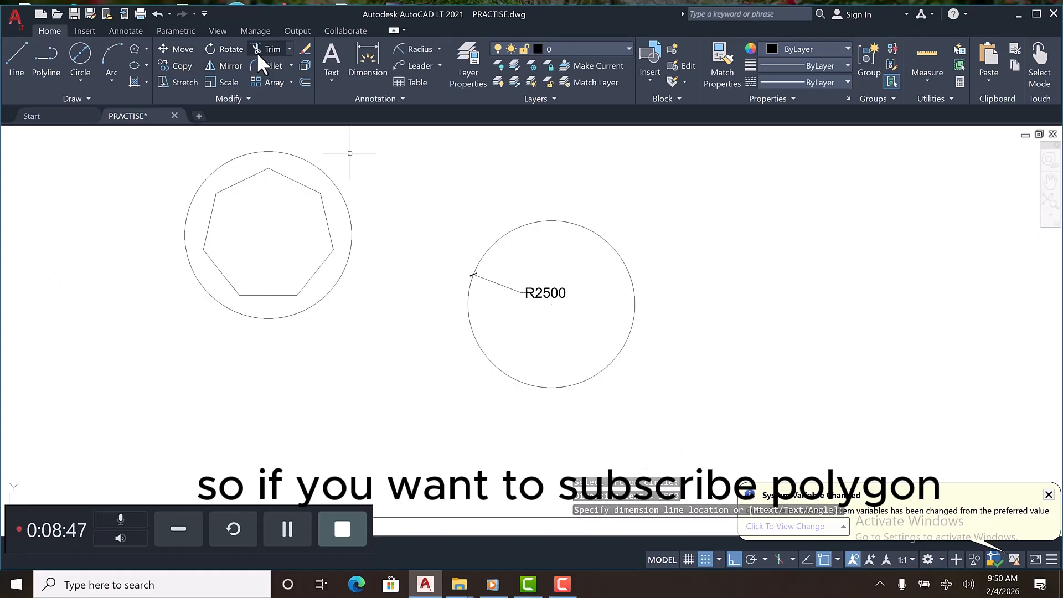
# Draw a 7-sided polygon centered in the dimensioned circle, using Inscribed in circle with a radius of 2500
pyautogui.click(137, 48)
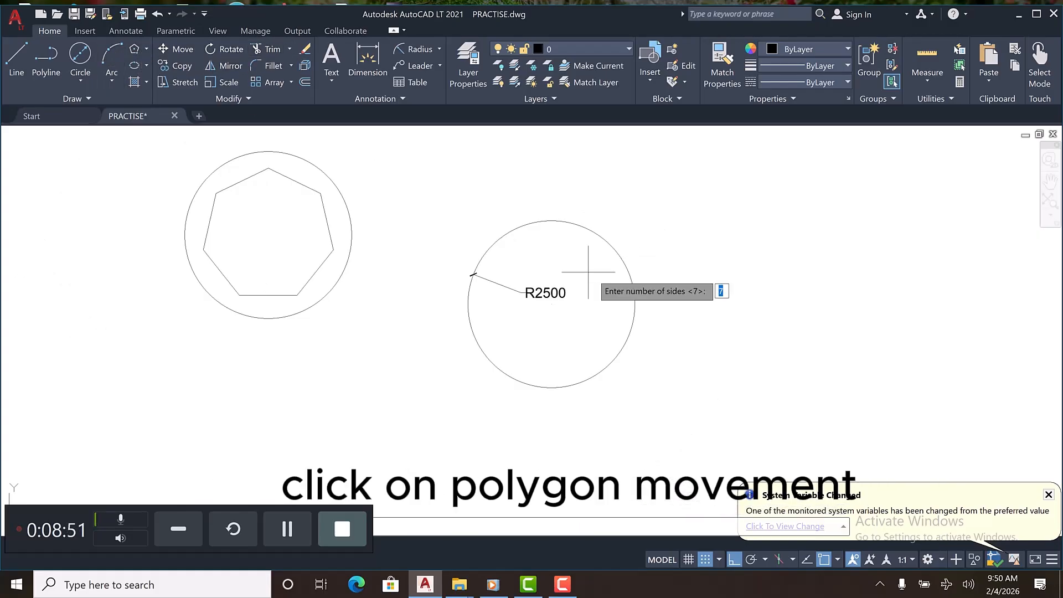
pyautogui.write('7')
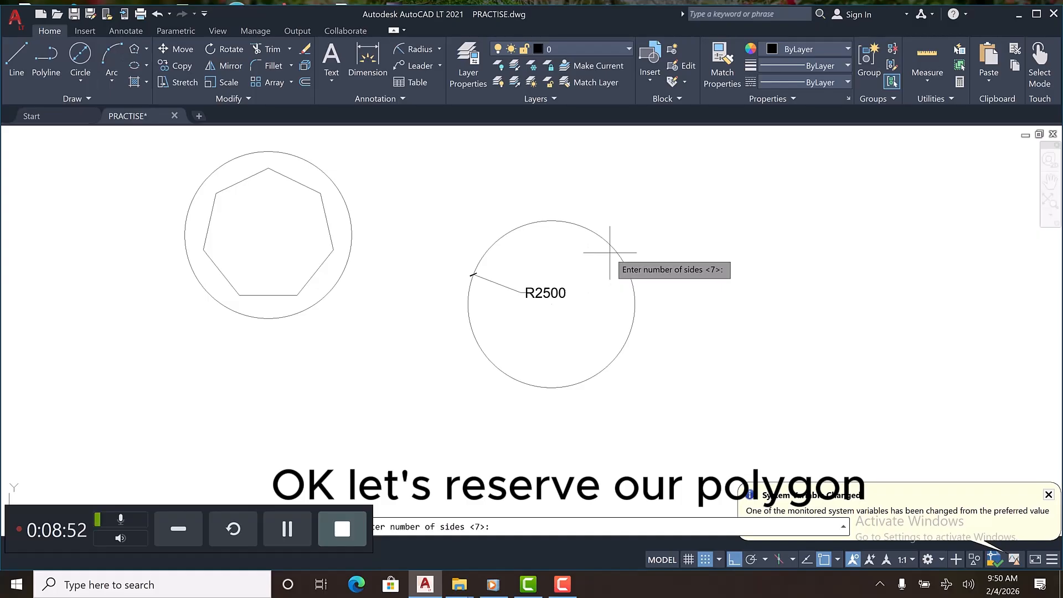
pyautogui.press('Return')
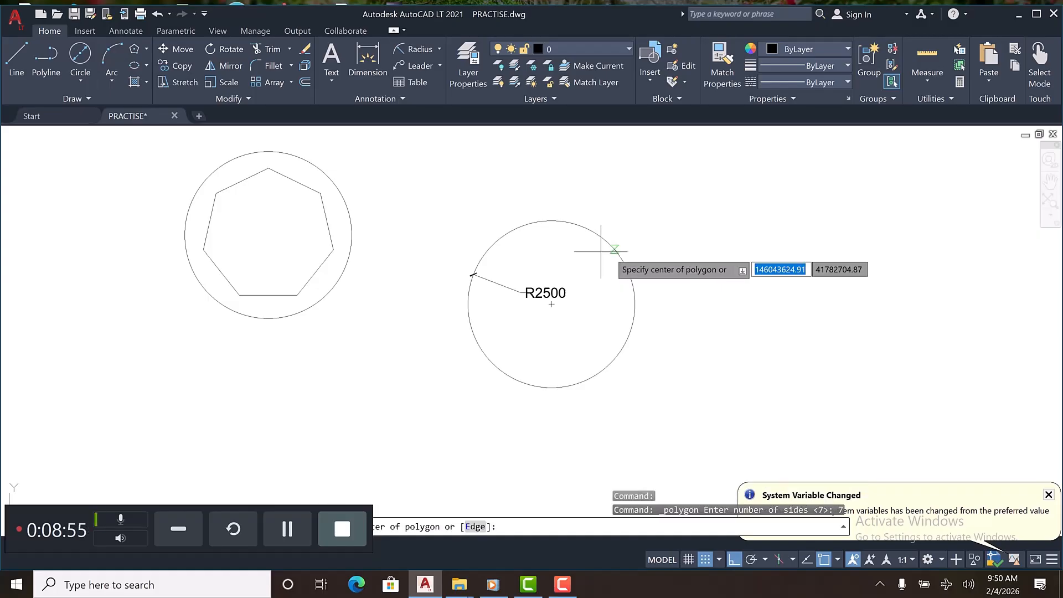
pyautogui.click(552, 304)
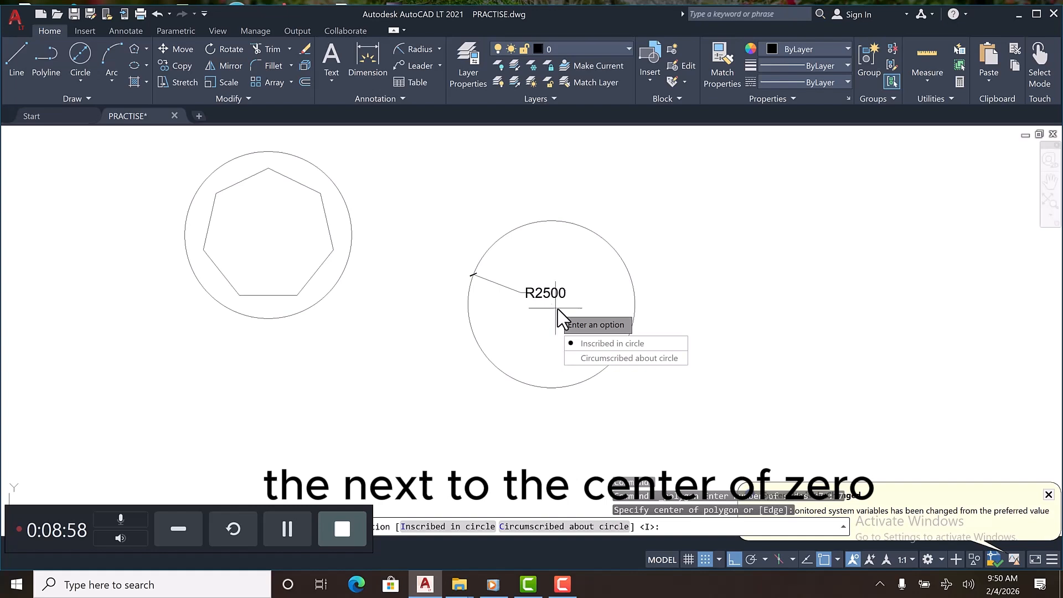
pyautogui.click(586, 343)
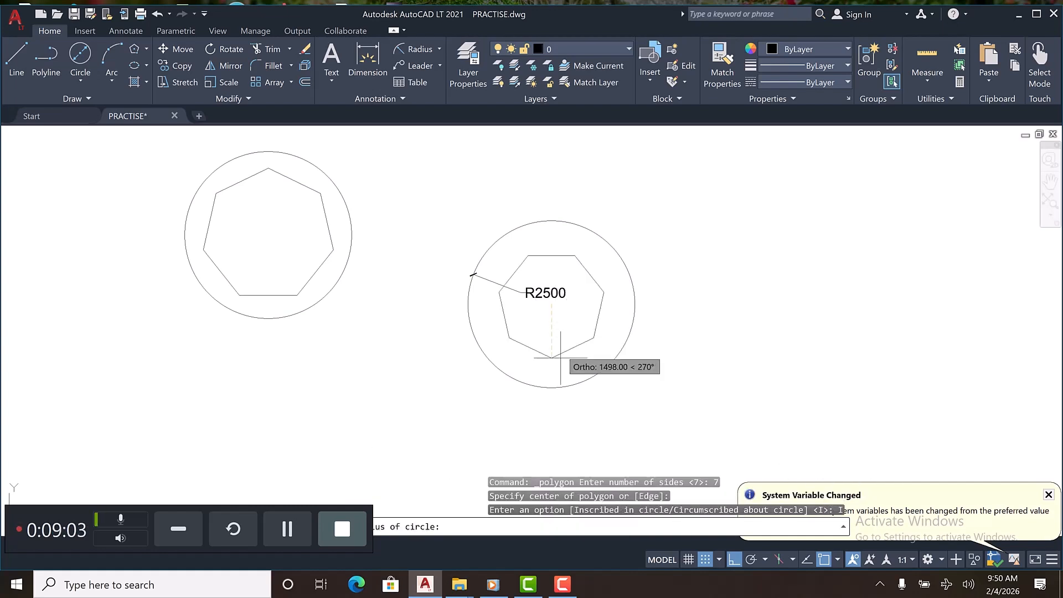
pyautogui.write('2500')
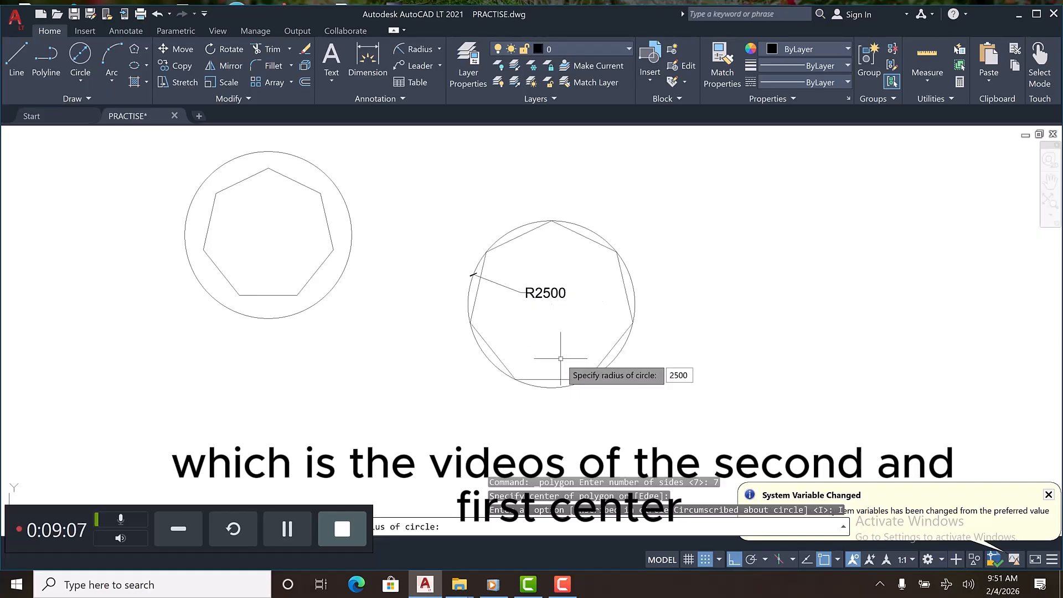
pyautogui.press('Return')
pyautogui.scroll(-5, 515, 337)
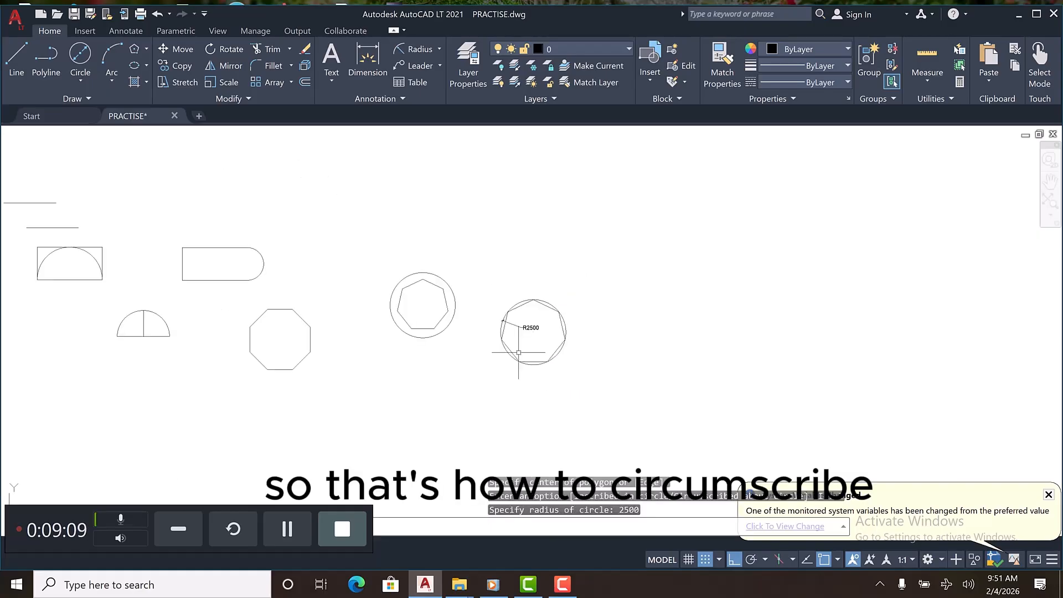
# Delete the 7-sided polygon inside the first circle, keeping the circle itself
pyautogui.scroll(3, 526, 349)
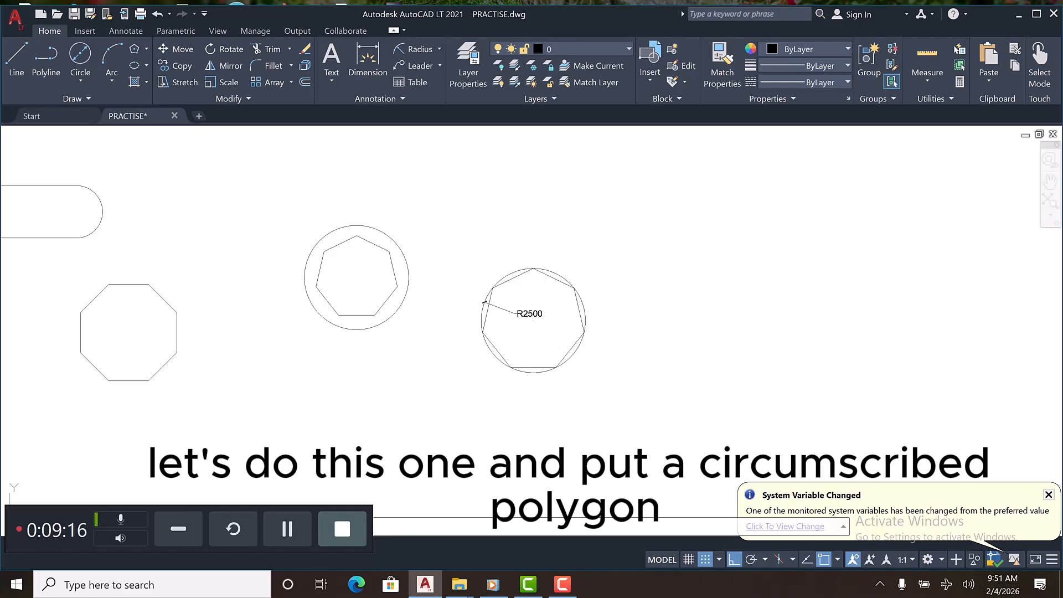
pyautogui.click(387, 299)
pyautogui.moveTo(386, 300)
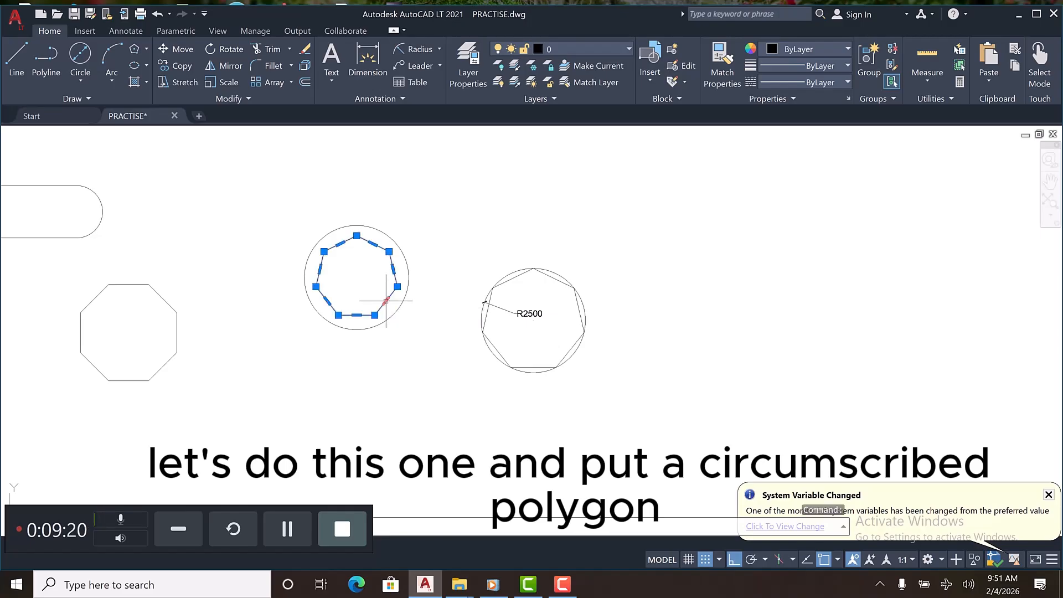
pyautogui.press('Delete')
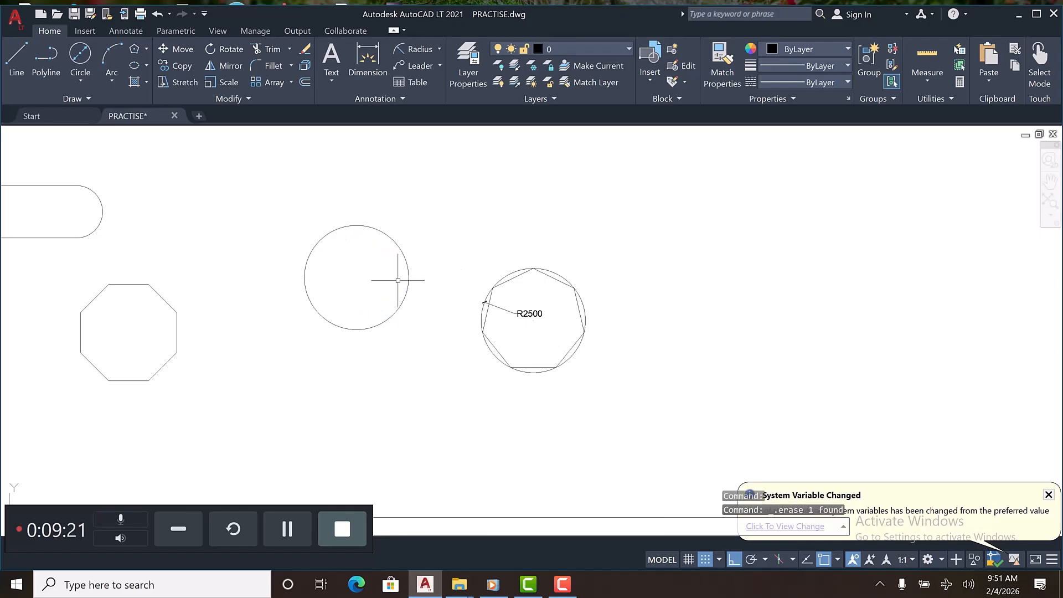
# Draw a 7-sided polygon centered on the first circle, using Circumscribed about circle with a radius of 2500
pyautogui.click(133, 49)
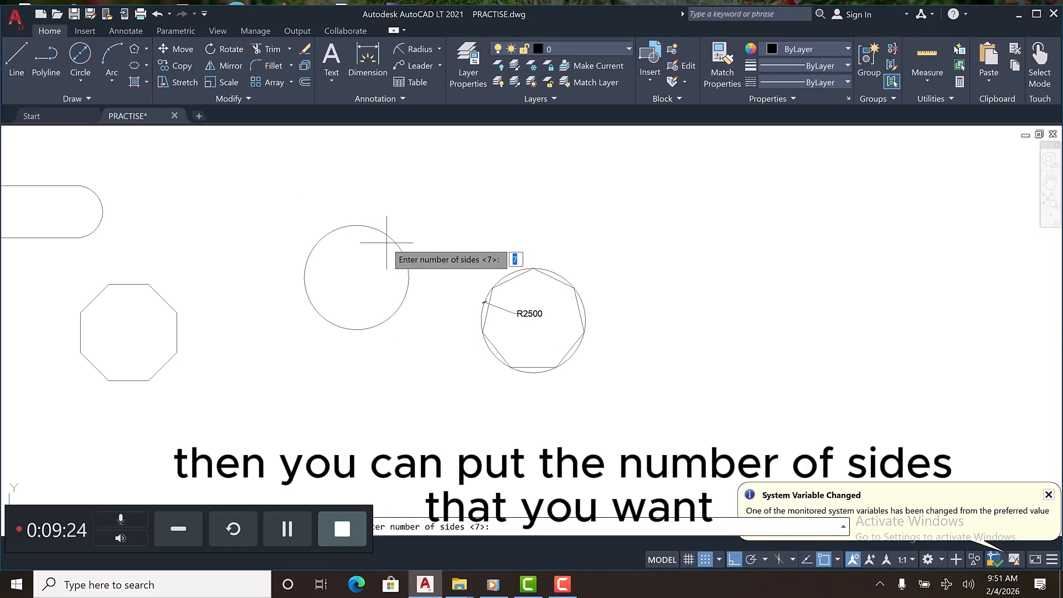
pyautogui.press('Return')
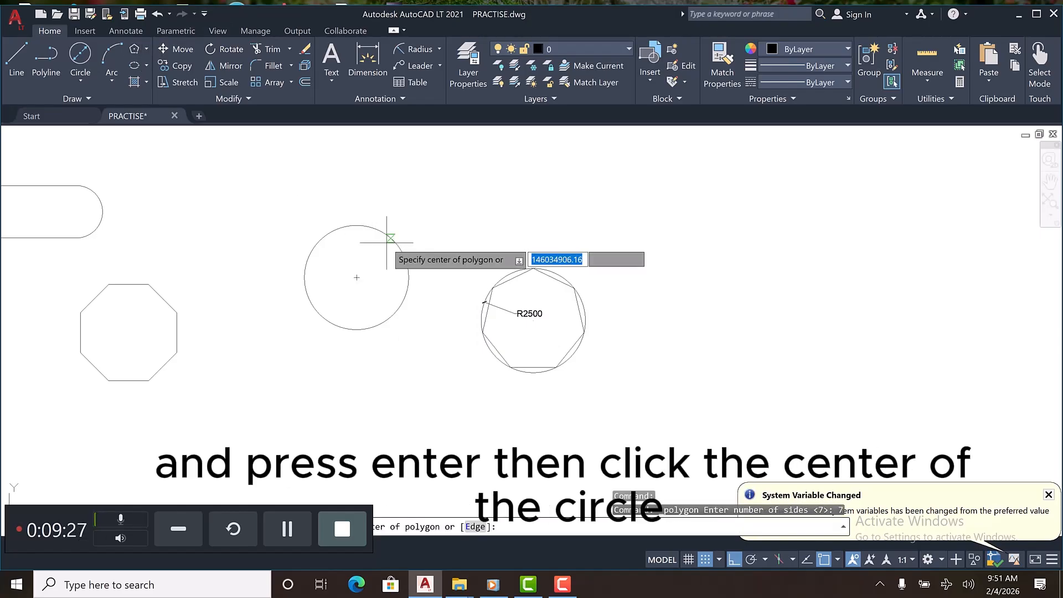
pyautogui.click(357, 278)
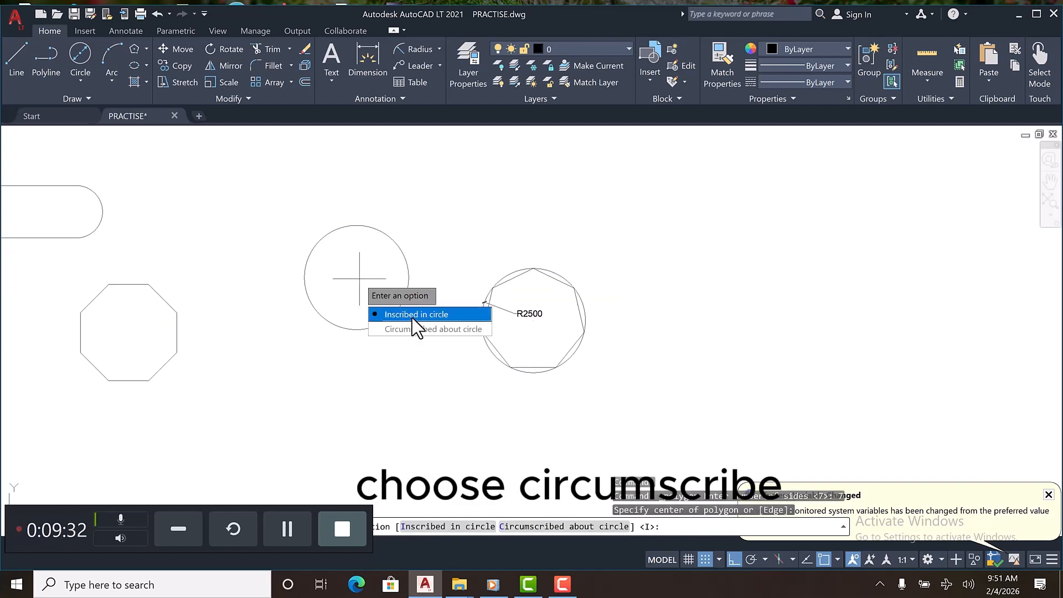
pyautogui.click(411, 329)
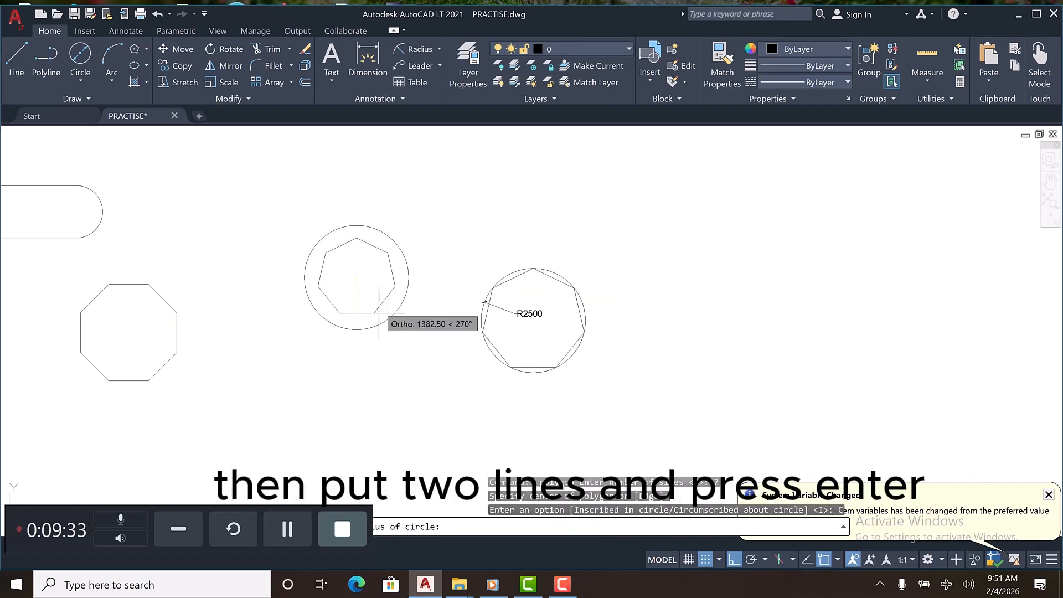
pyautogui.write('2')
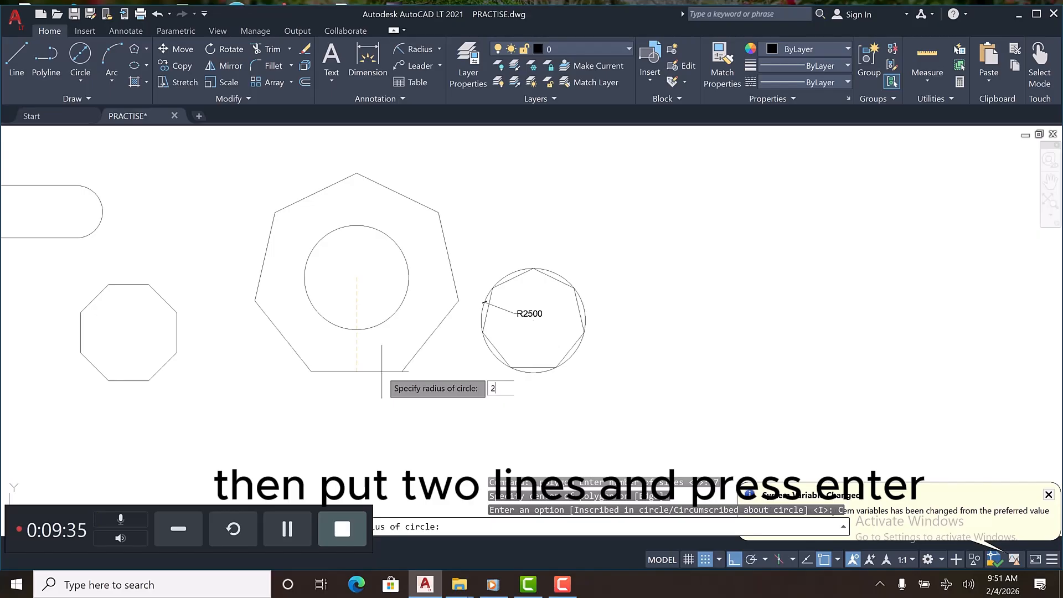
pyautogui.write('500')
pyautogui.press('Return')
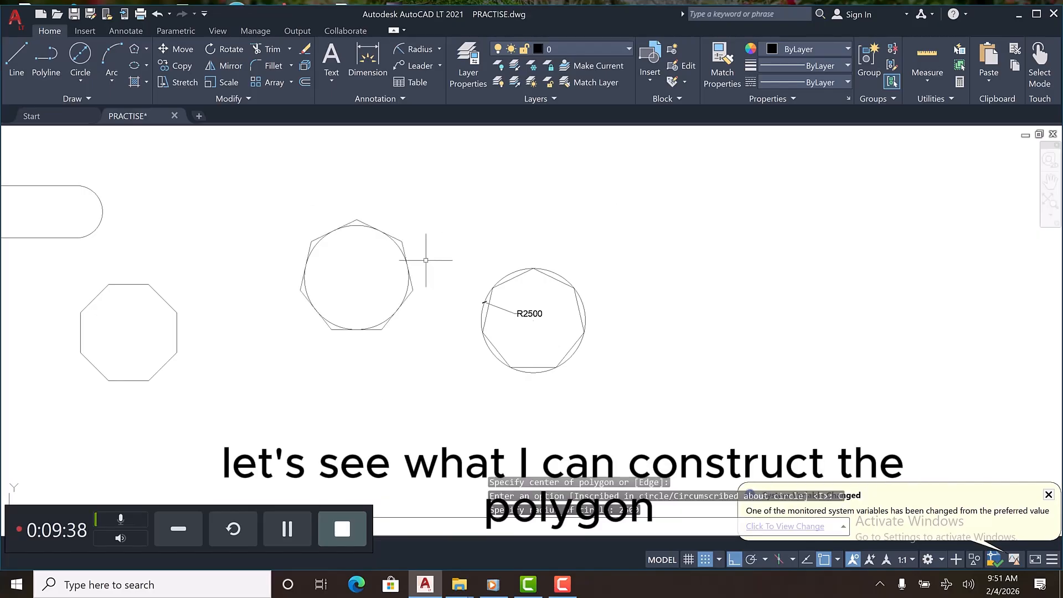
pyautogui.scroll(-4, 476, 301)
pyautogui.scroll(3, 498, 299)
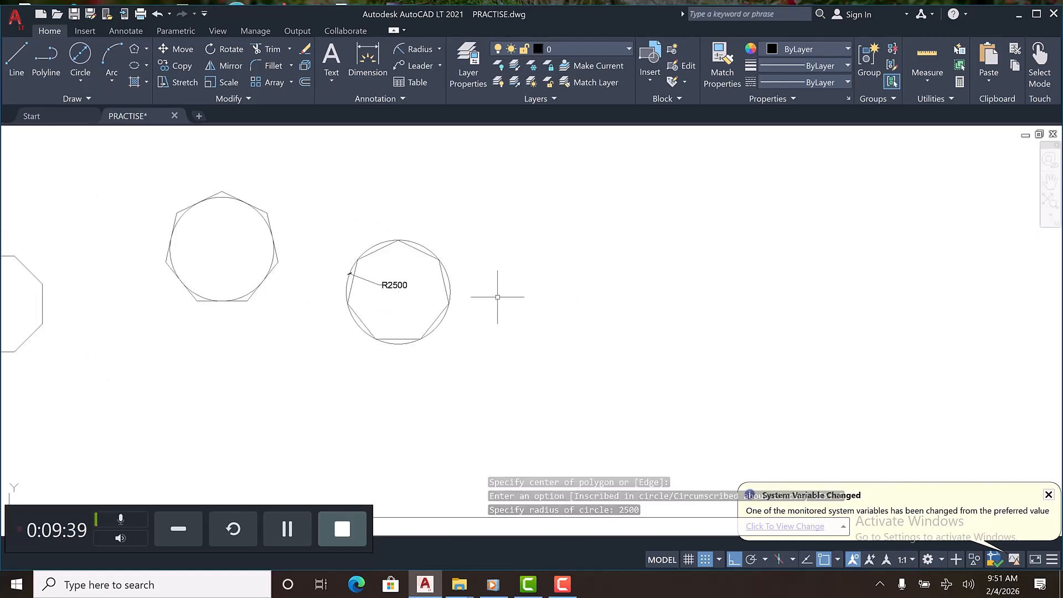
pyautogui.scroll(2, 454, 349)
pyautogui.scroll(-5, 310, 285)
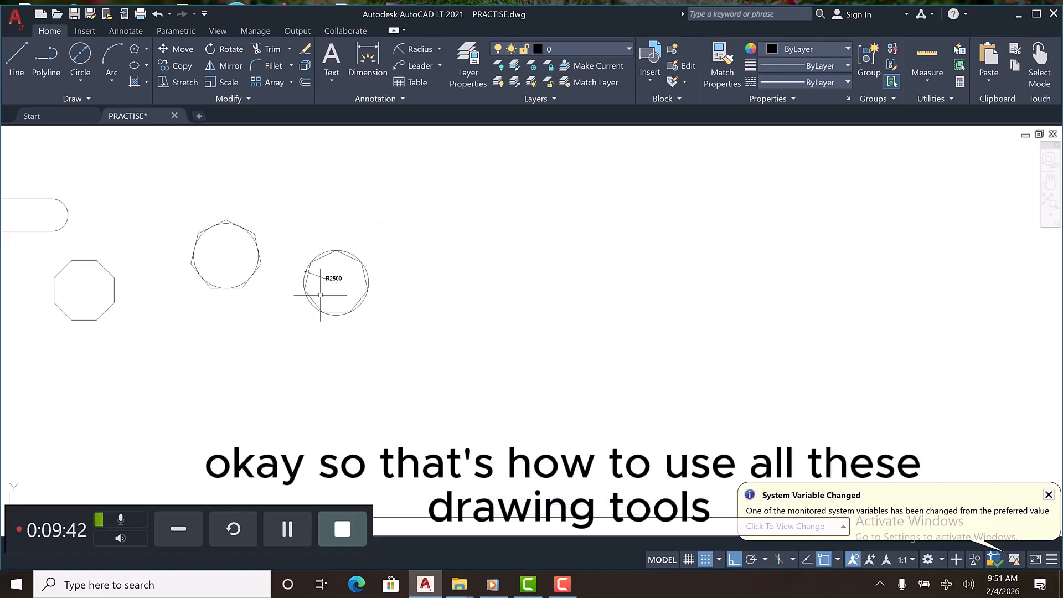
pyautogui.scroll(-3, 314, 314)
pyautogui.scroll(2, 310, 314)
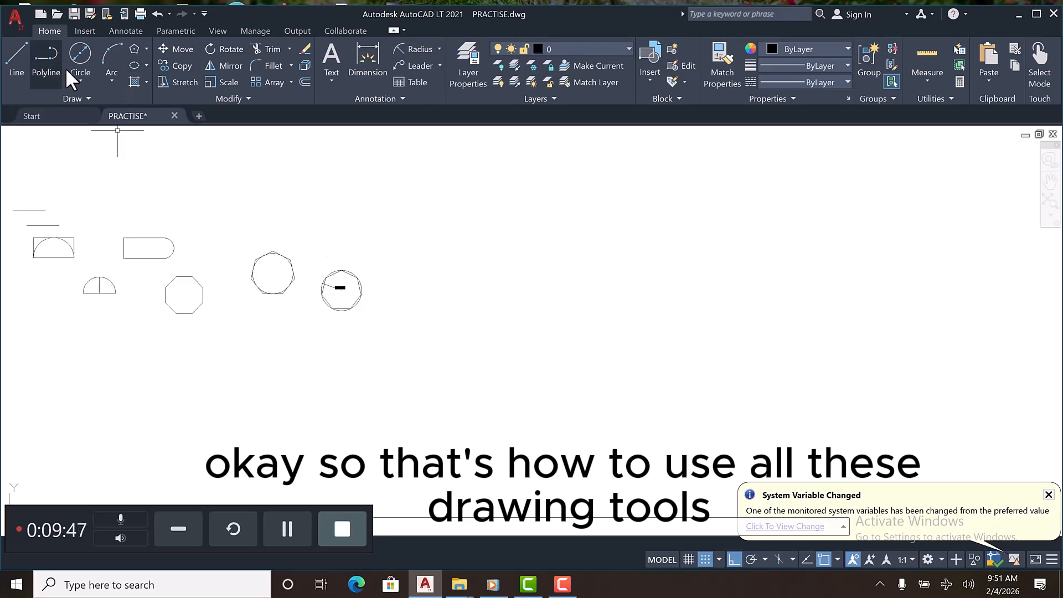
# Move the dimensioned circle, its inscribed polygon and its radius dimension about 17360 units horizontally to the right
pyautogui.scroll(2, 376, 313)
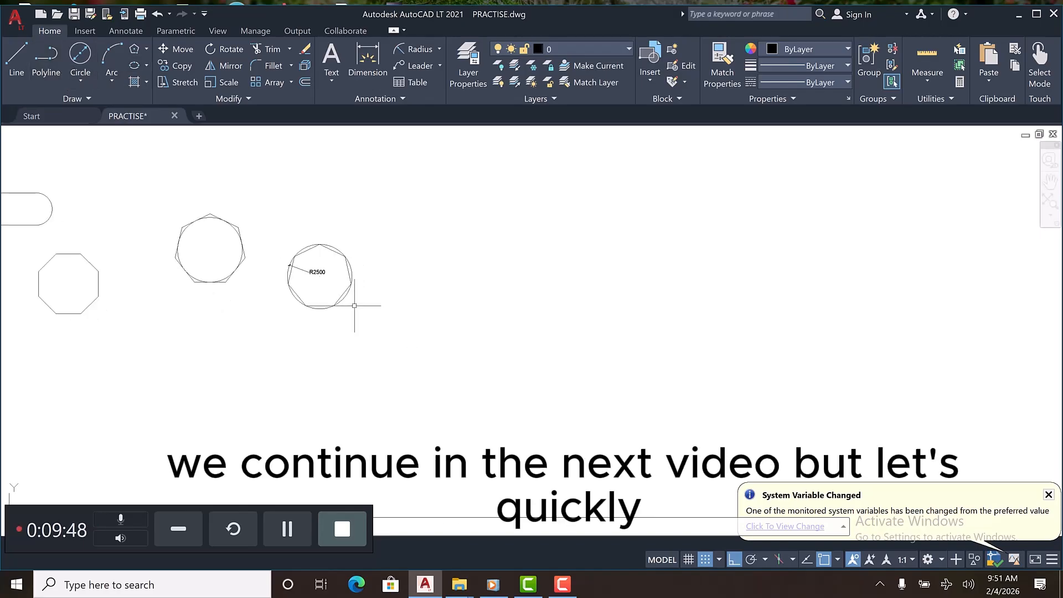
pyautogui.scroll(2, 341, 260)
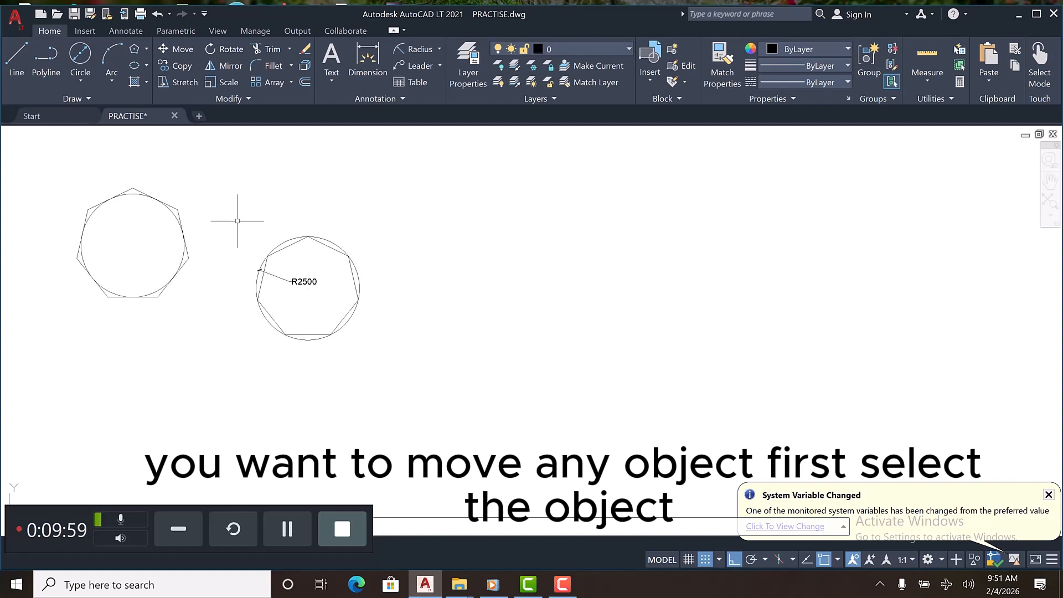
pyautogui.click(229, 198)
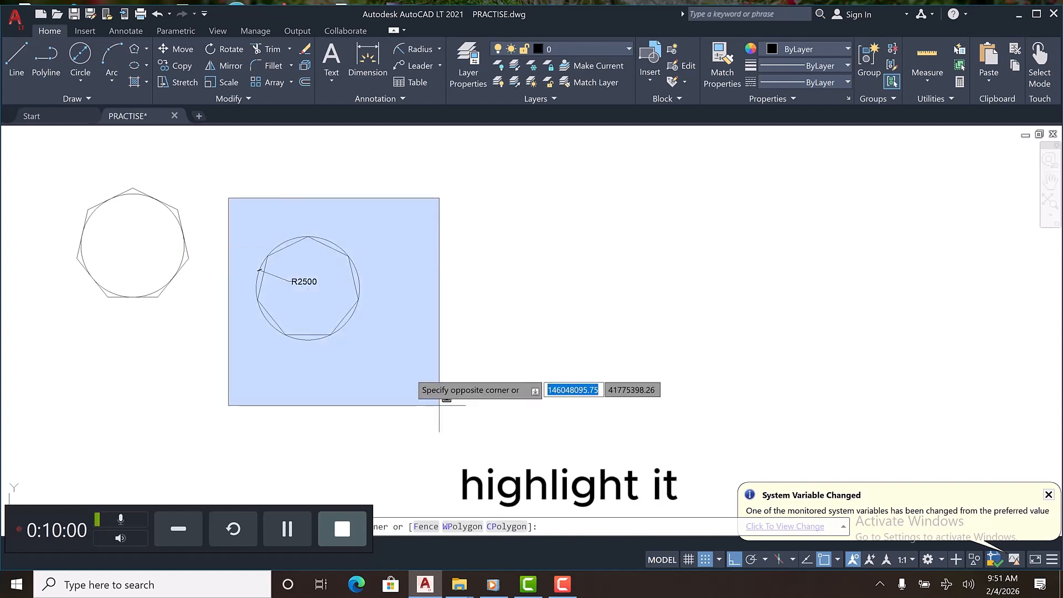
pyautogui.click(425, 385)
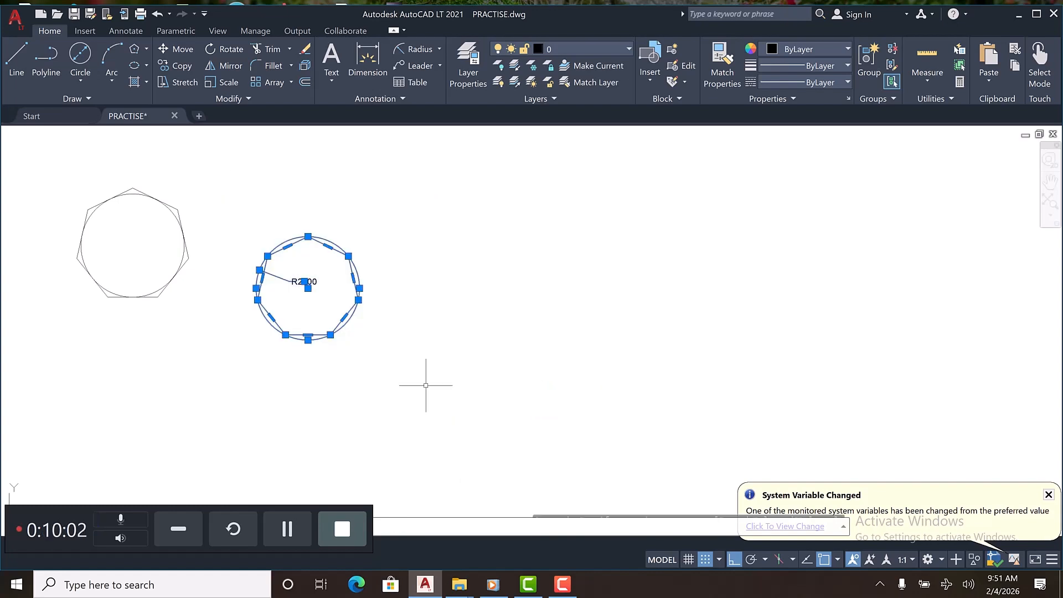
pyautogui.click(180, 49)
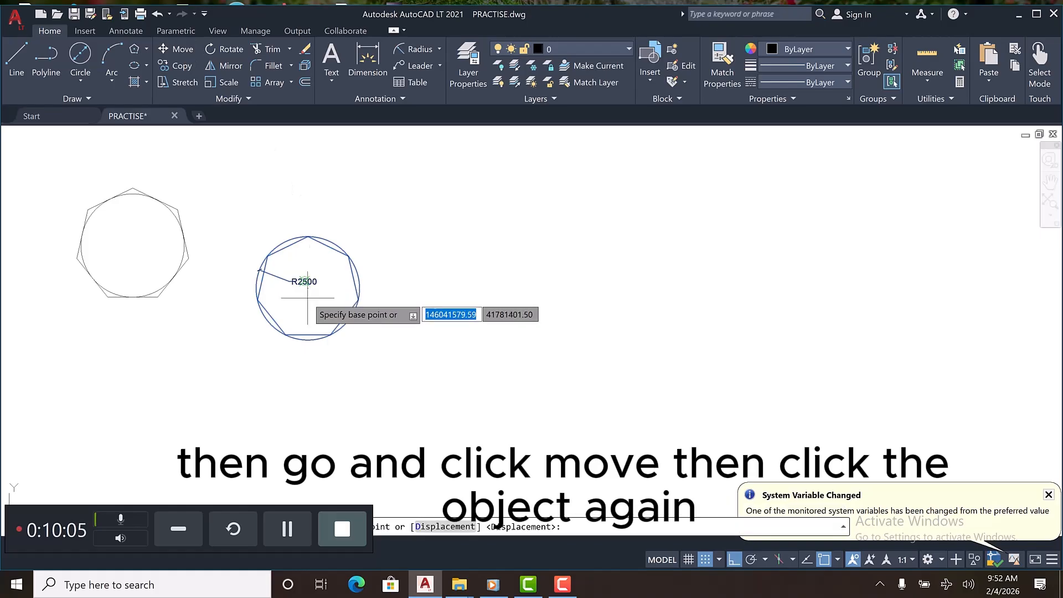
pyautogui.click(300, 334)
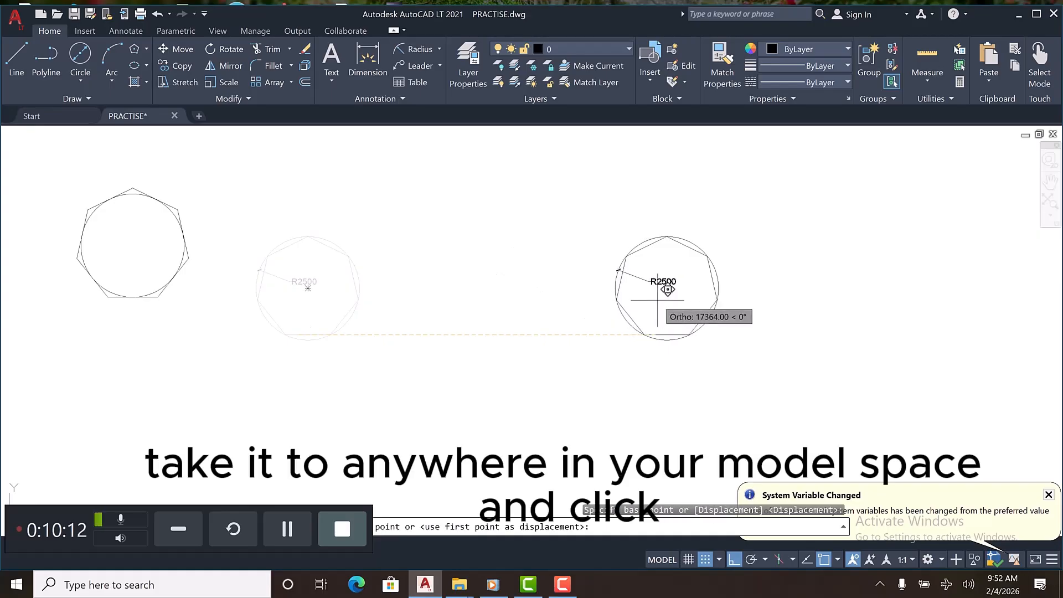
pyautogui.click(658, 301)
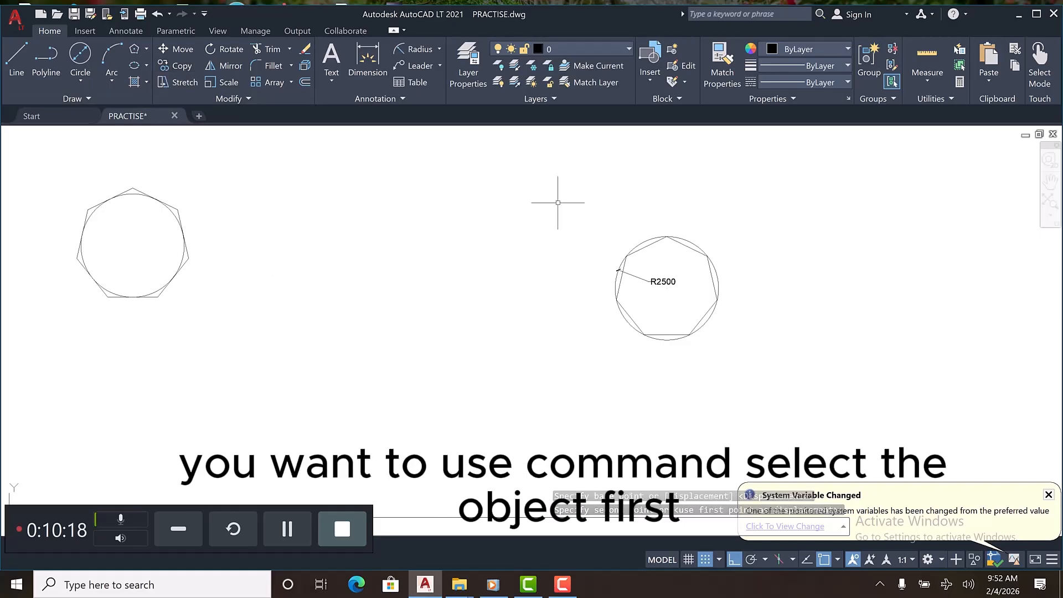
# Move the dimensioned circle, its inscribed polygon and its radius dimension about 17910 units horizontally back toward the circumscribed polygon
pyautogui.click(570, 189)
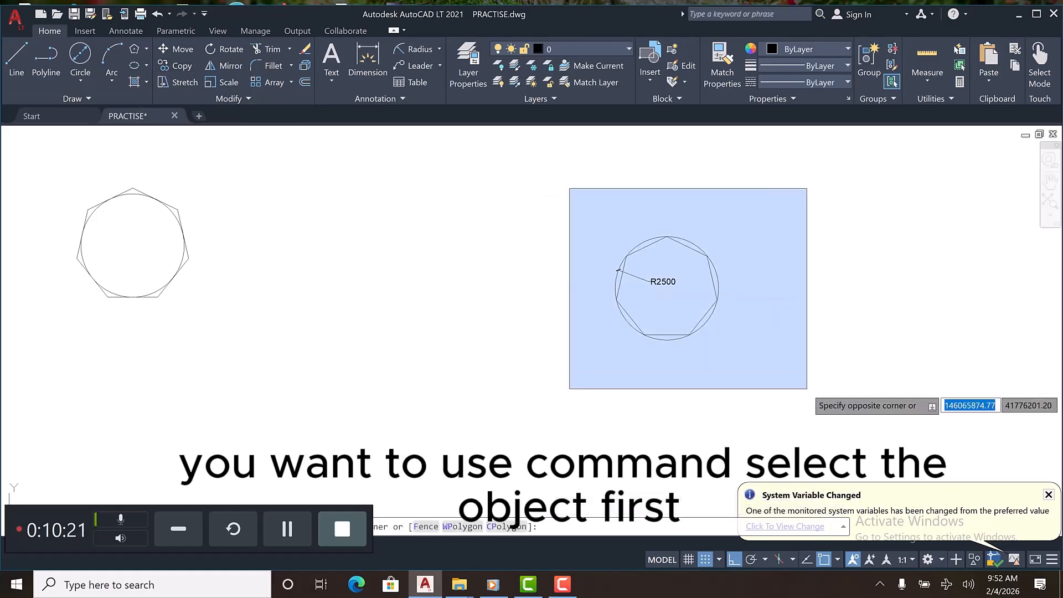
pyautogui.click(807, 388)
pyautogui.write('m')
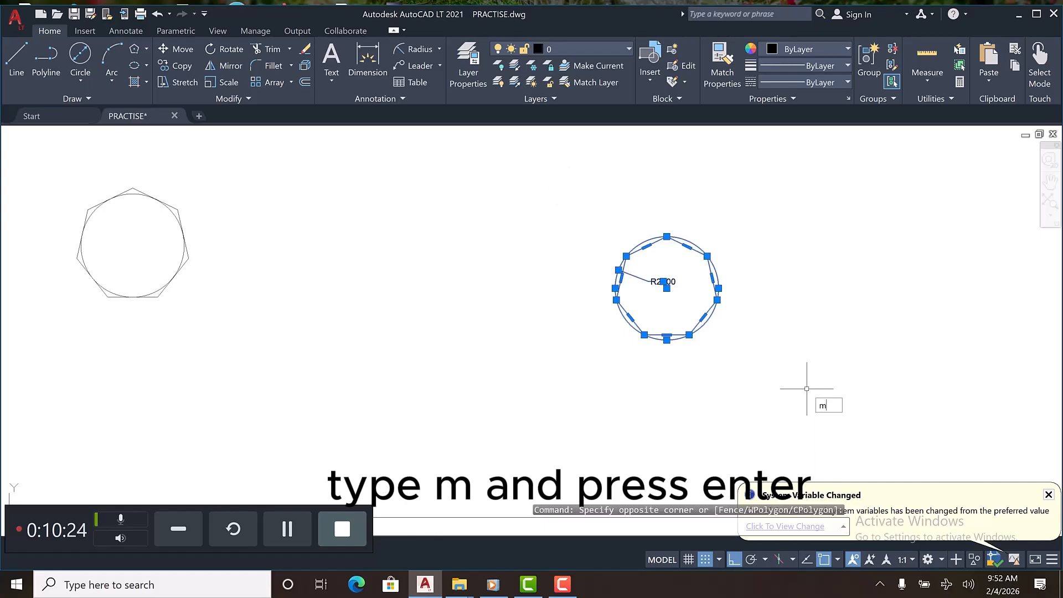
pyautogui.press('Return')
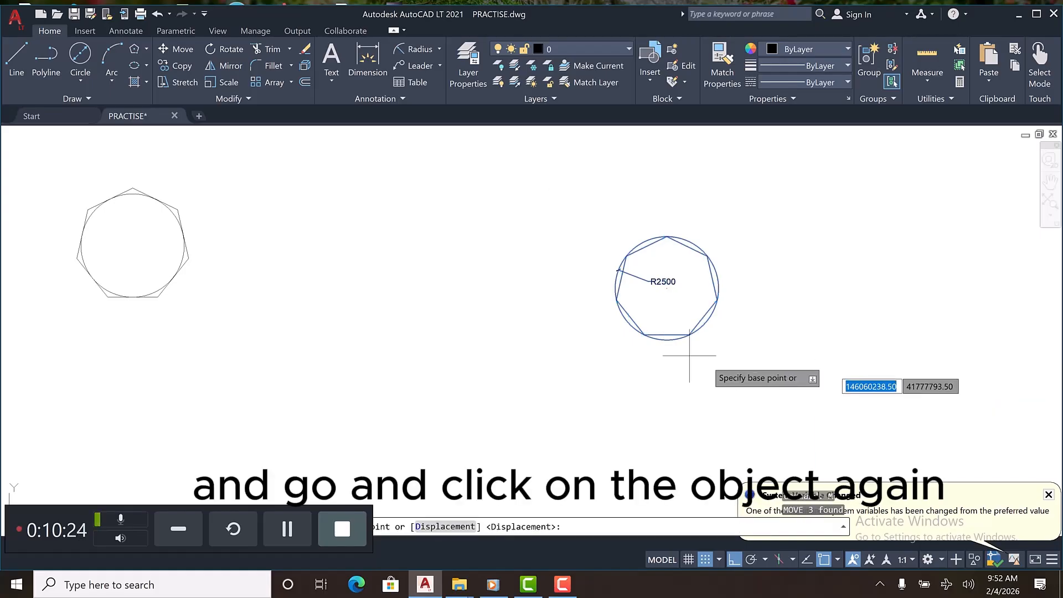
pyautogui.click(673, 335)
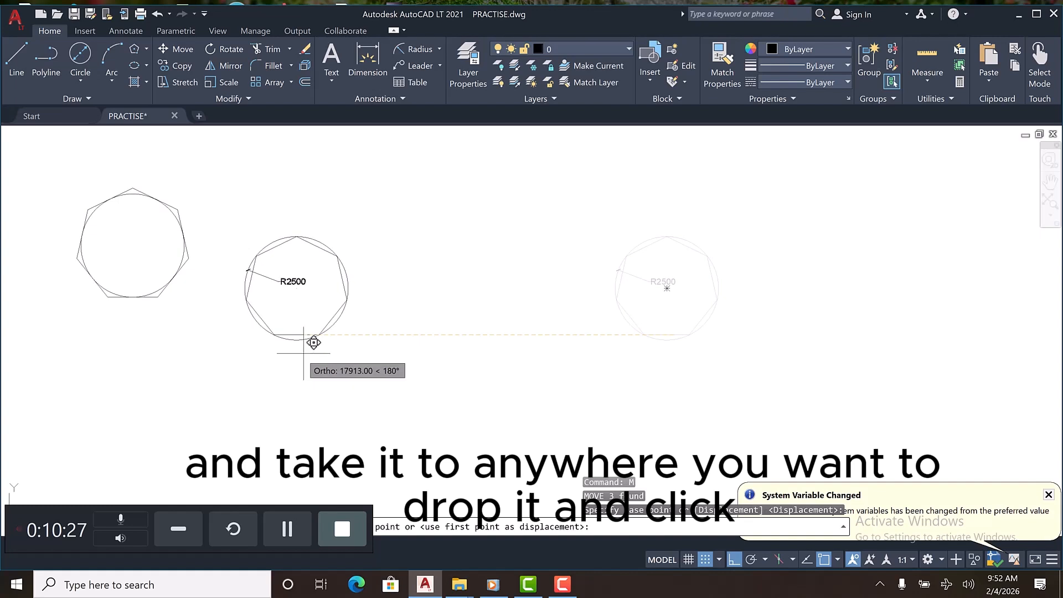
pyautogui.click(313, 344)
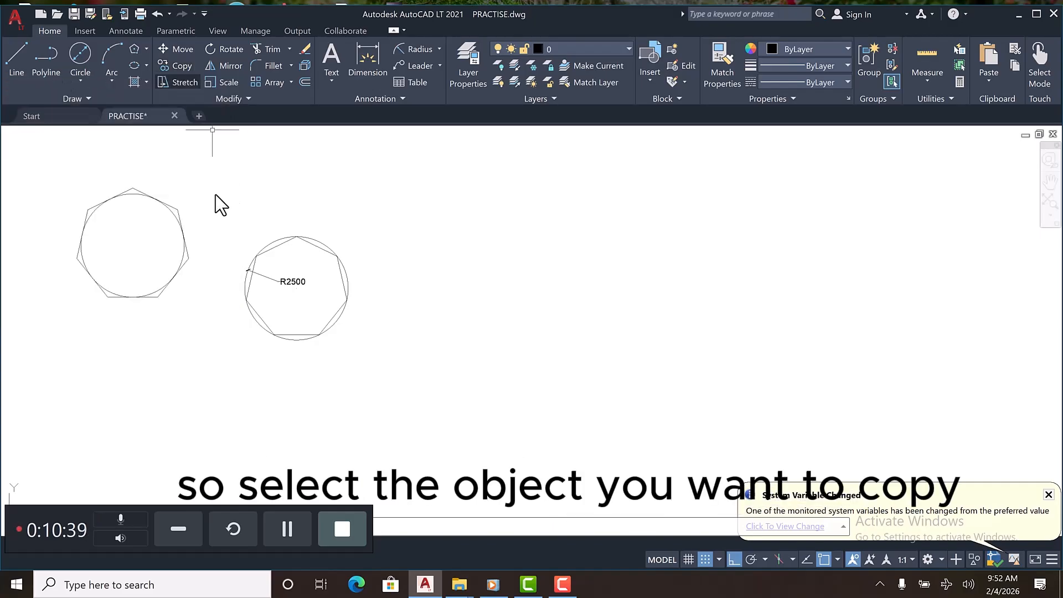
# Copy the dimensioned circle, its polygon and radius dimension from the circle's center to four spots in a horizontal row to its right
pyautogui.click(216, 195)
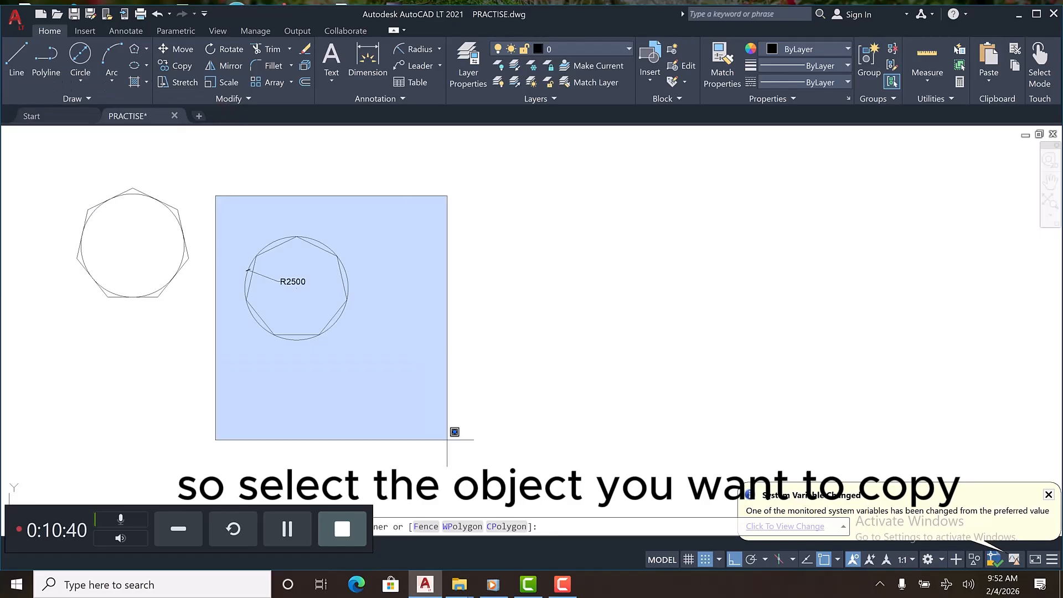
pyautogui.click(447, 439)
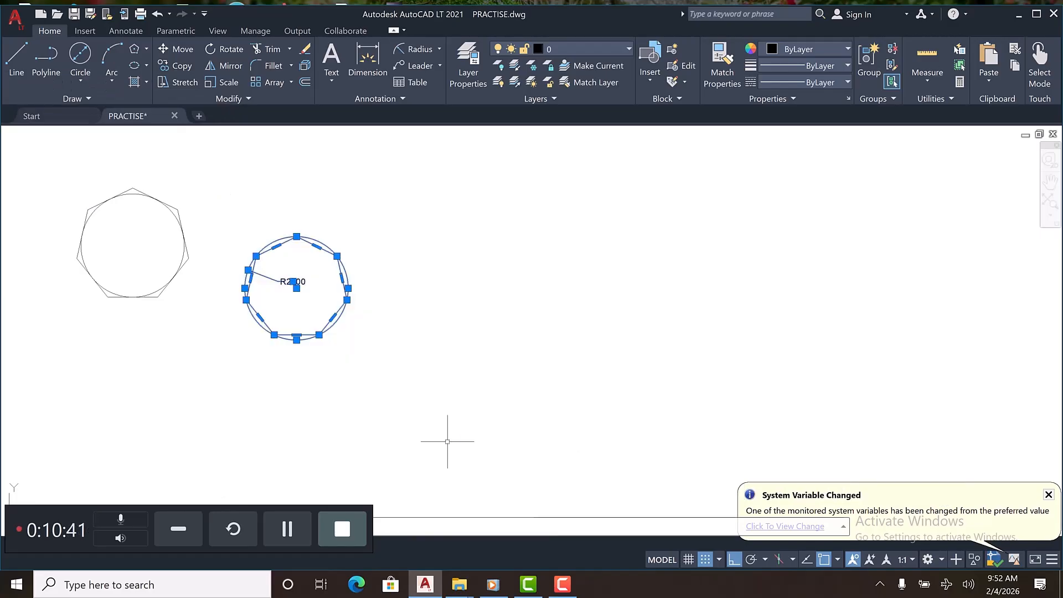
pyautogui.click(168, 65)
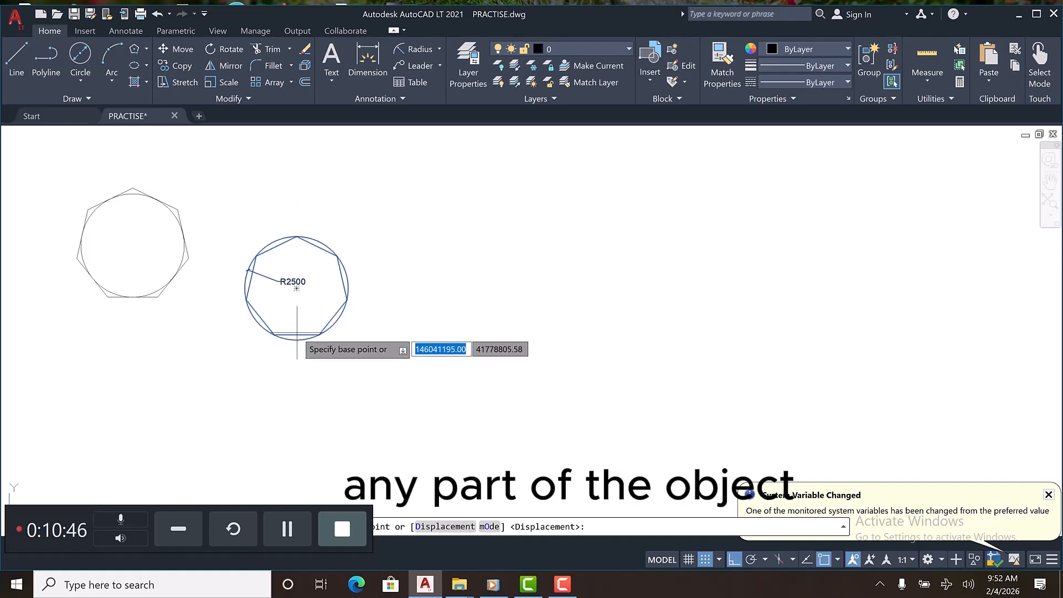
pyautogui.click(297, 288)
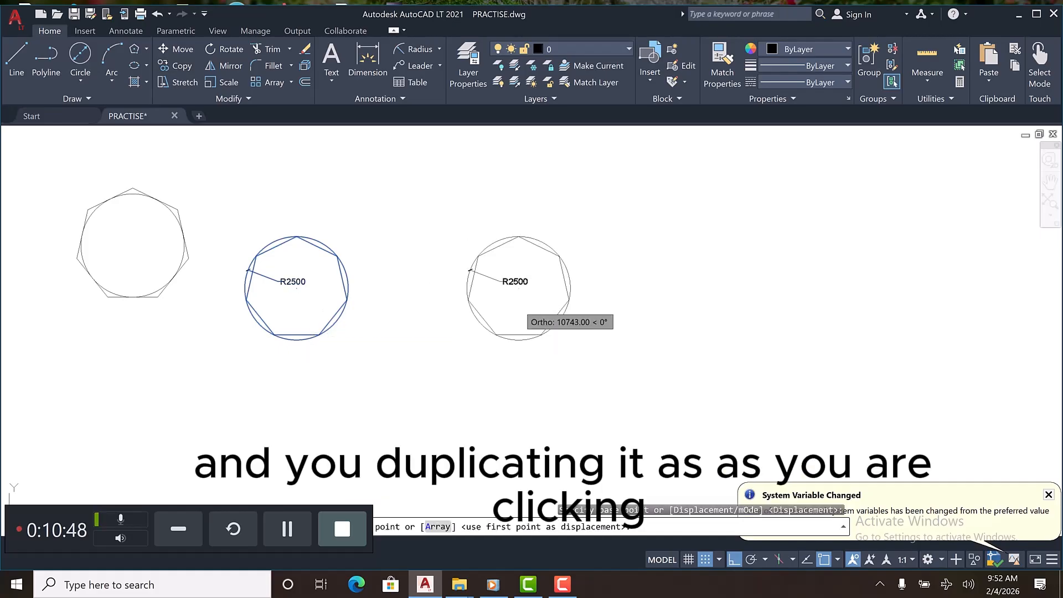
pyautogui.click(523, 304)
pyautogui.click(736, 289)
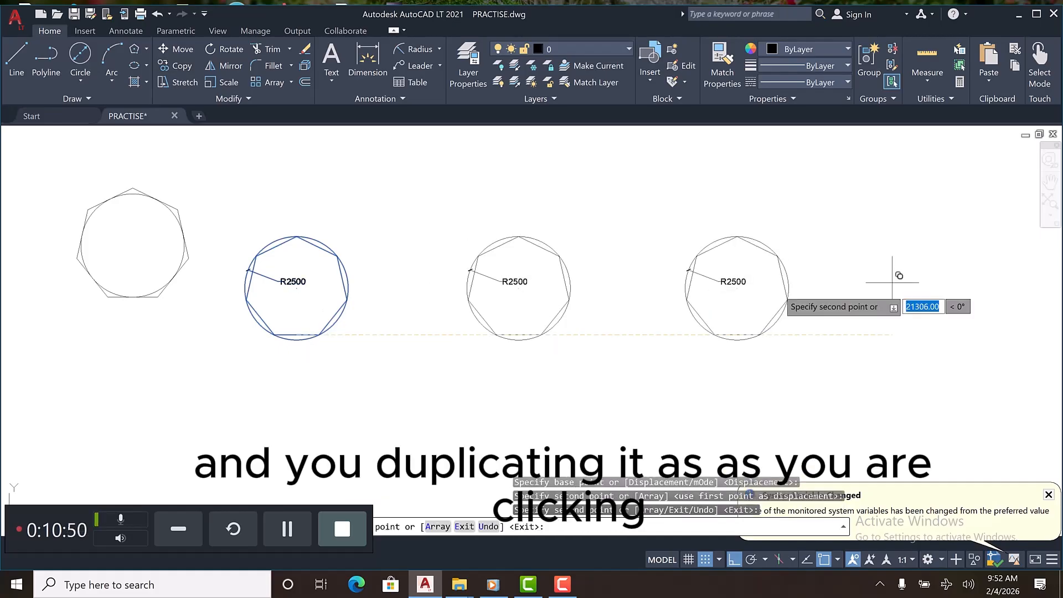
pyautogui.click(920, 280)
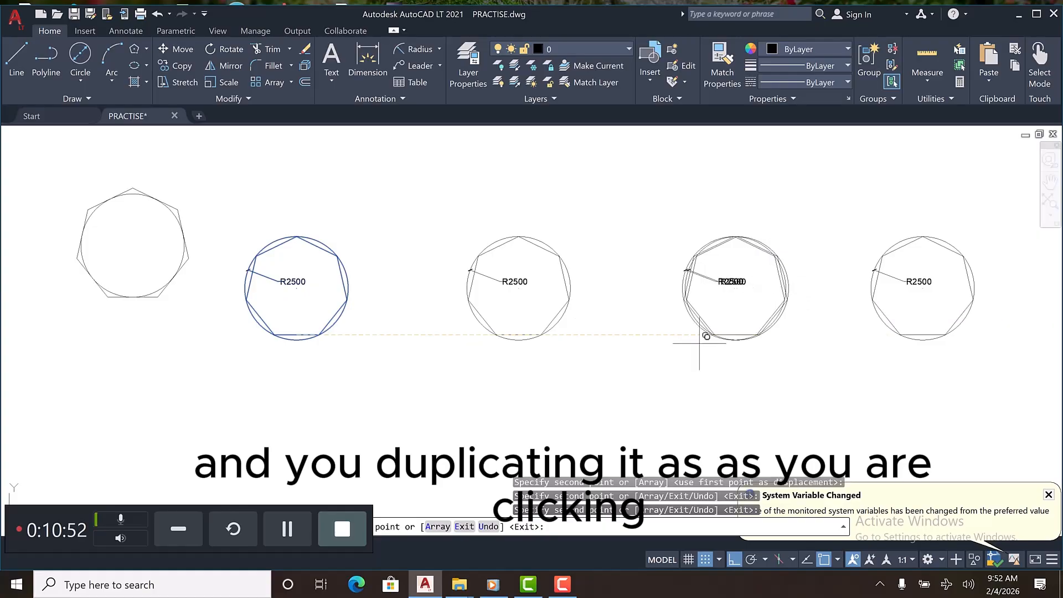
pyautogui.click(626, 322)
# Place another copy of the dimensioned circle and its polygon straight below the original
pyautogui.scroll(-5, 615, 327)
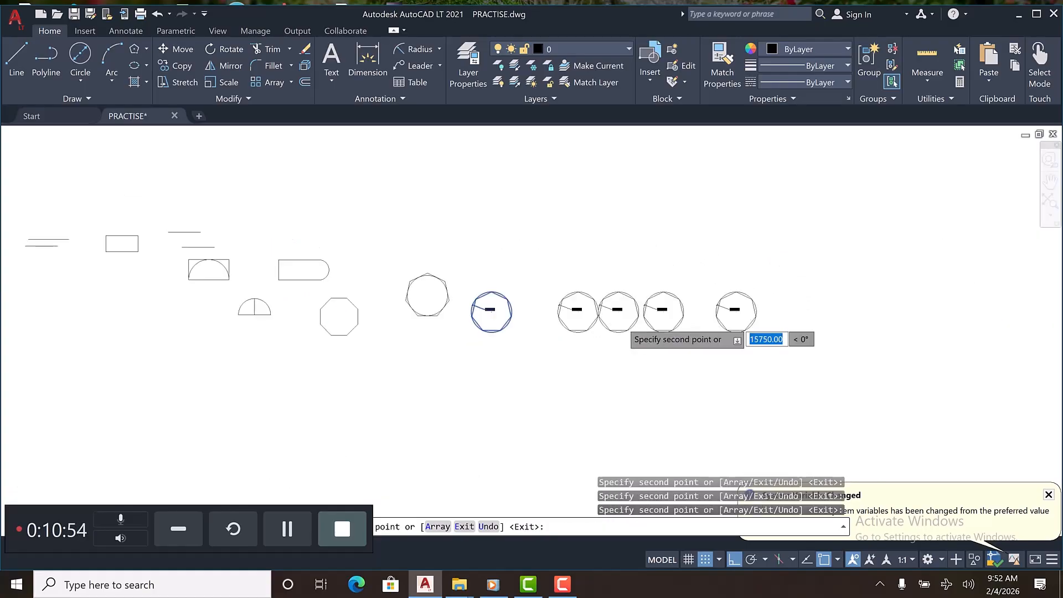
pyautogui.click(482, 405)
pyautogui.click(695, 404)
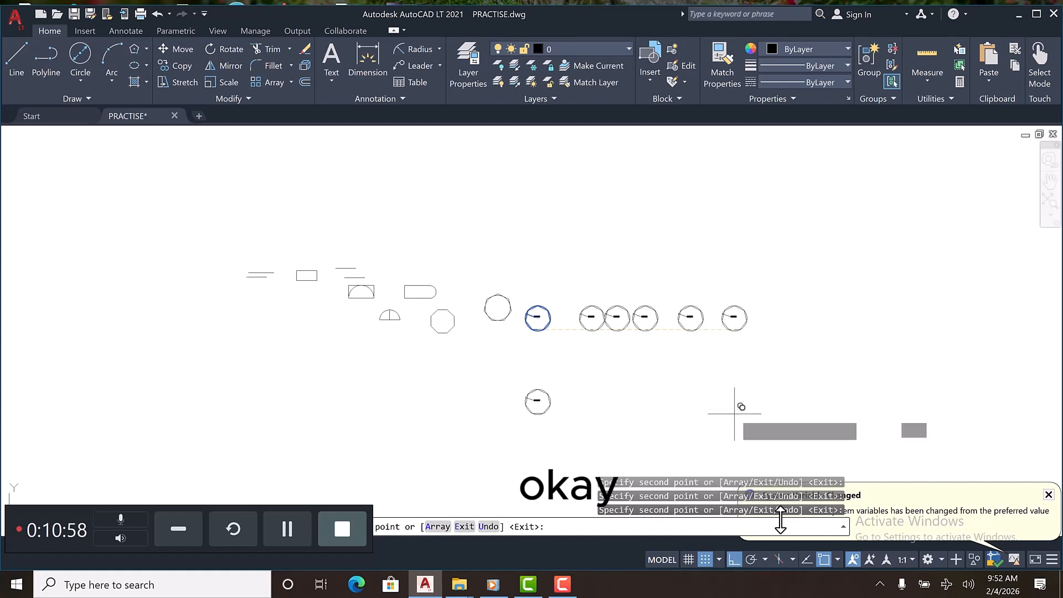
# Turn Ortho off, place three more copies at free angles below, beyond and above the row, and end the Copy command
pyautogui.click(734, 559)
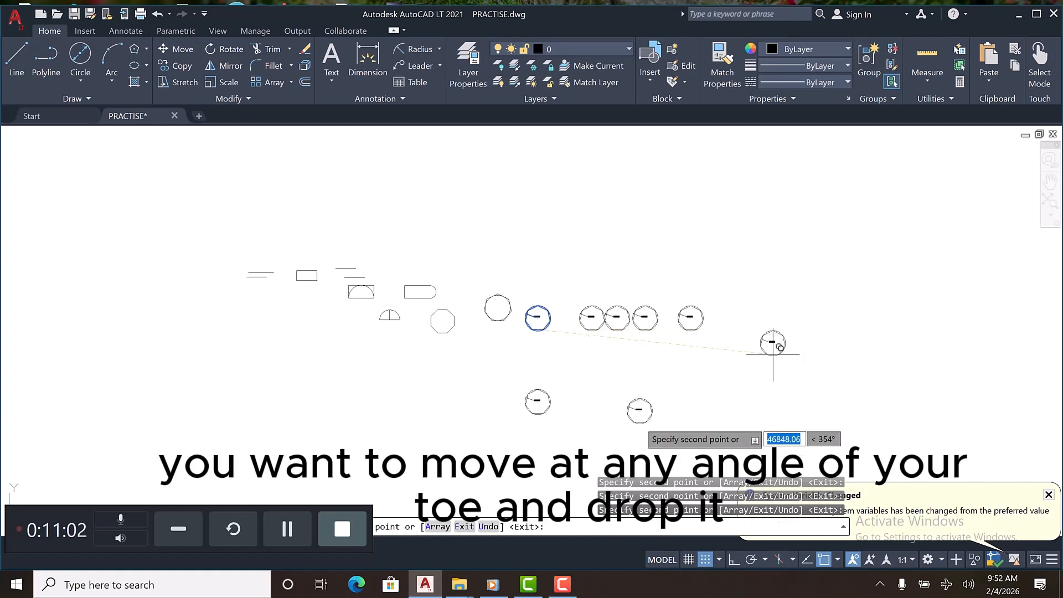
pyautogui.click(773, 343)
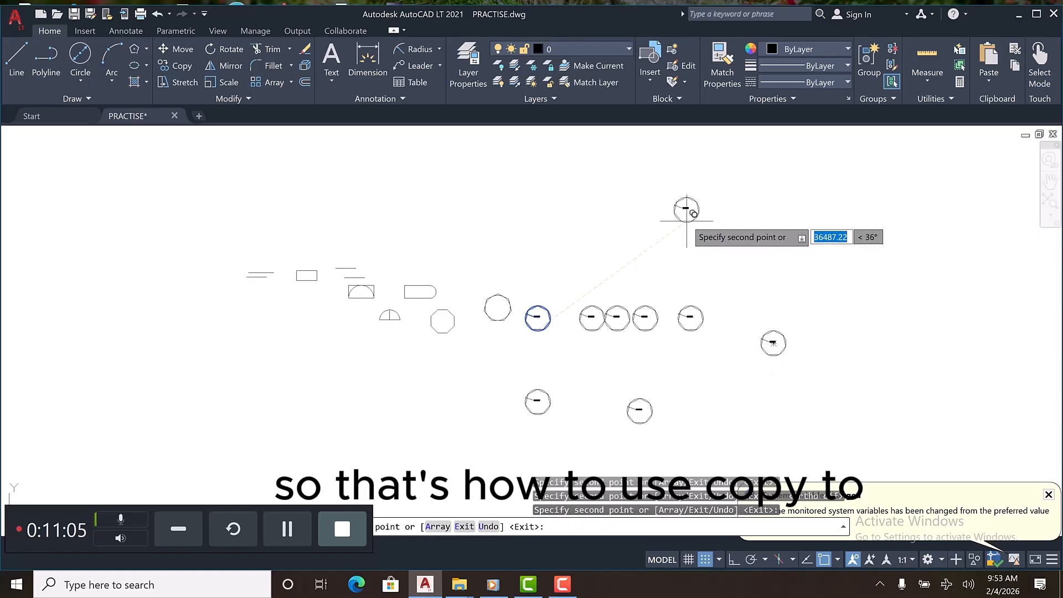
pyautogui.click(686, 194)
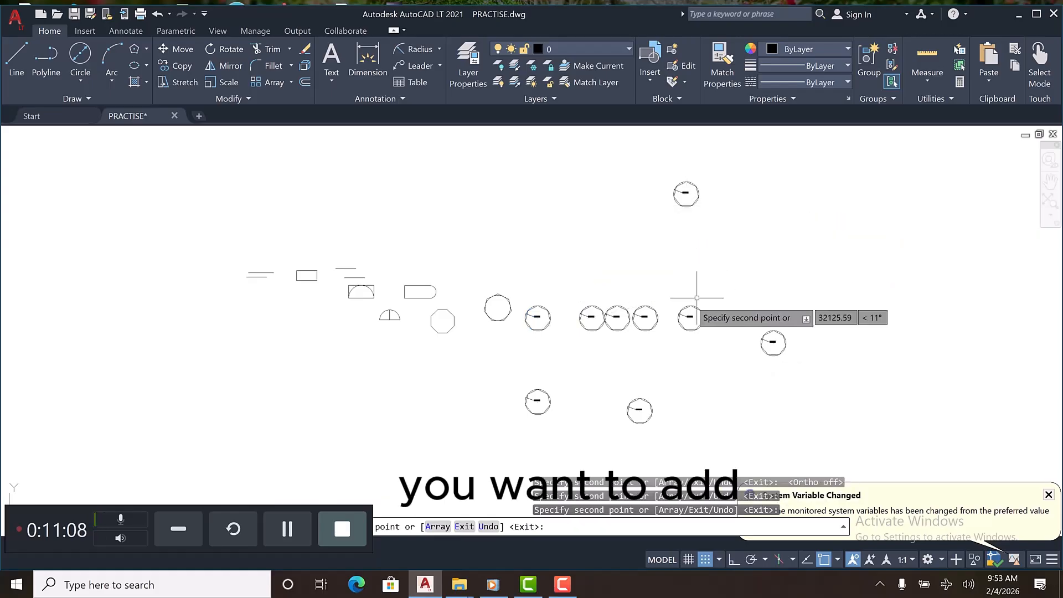
pyautogui.press('Escape')
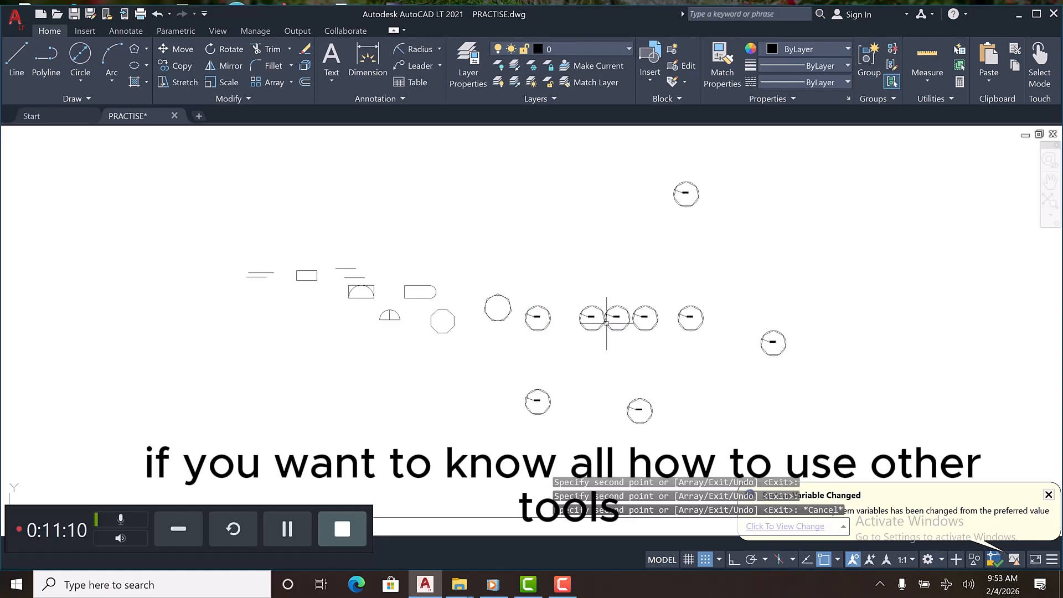